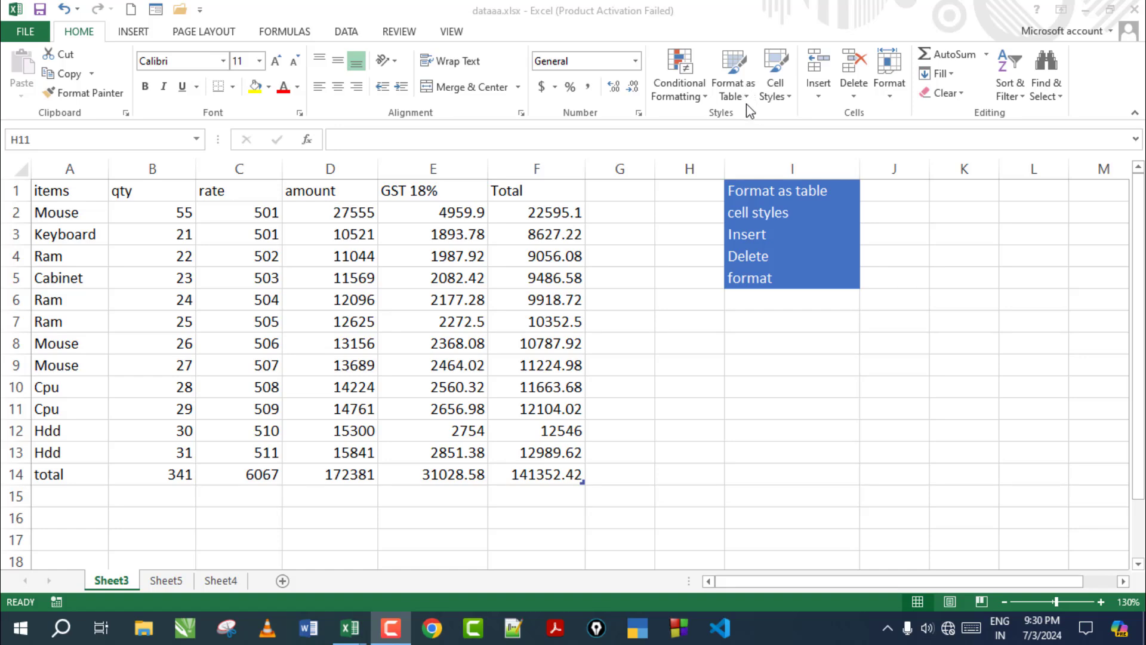
Browse the Format as Table, Cell Styles, Insert, Delete and Format options on the Home ribbon
{"action": "left_click", "coordinate": [733, 90]}
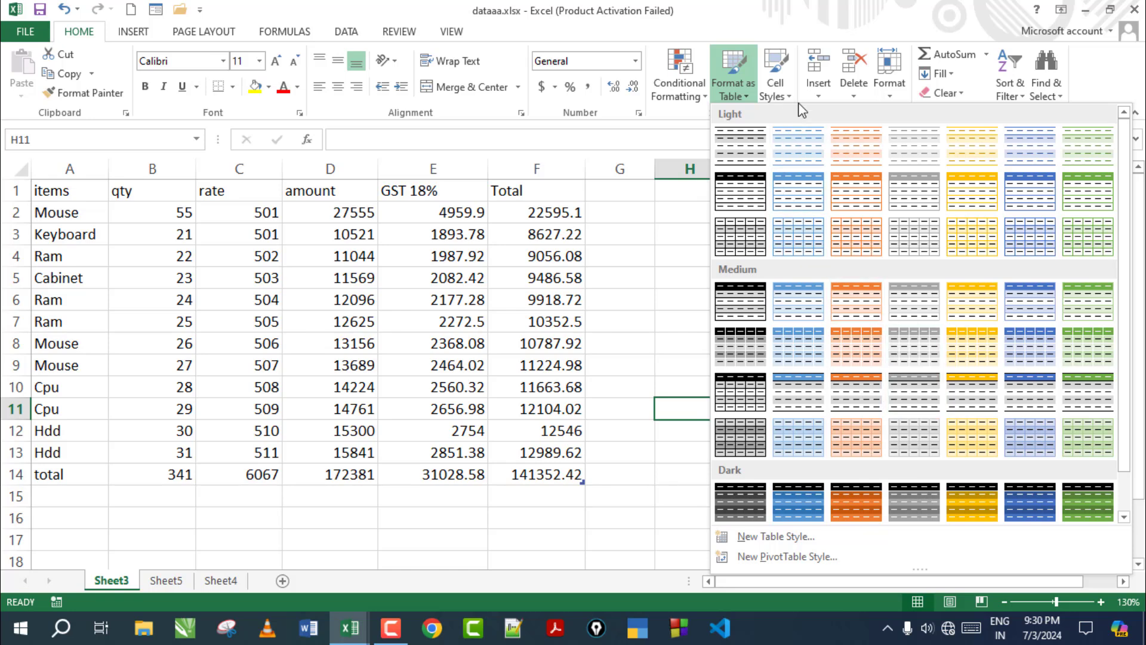
{"action": "left_click", "coordinate": [775, 89]}
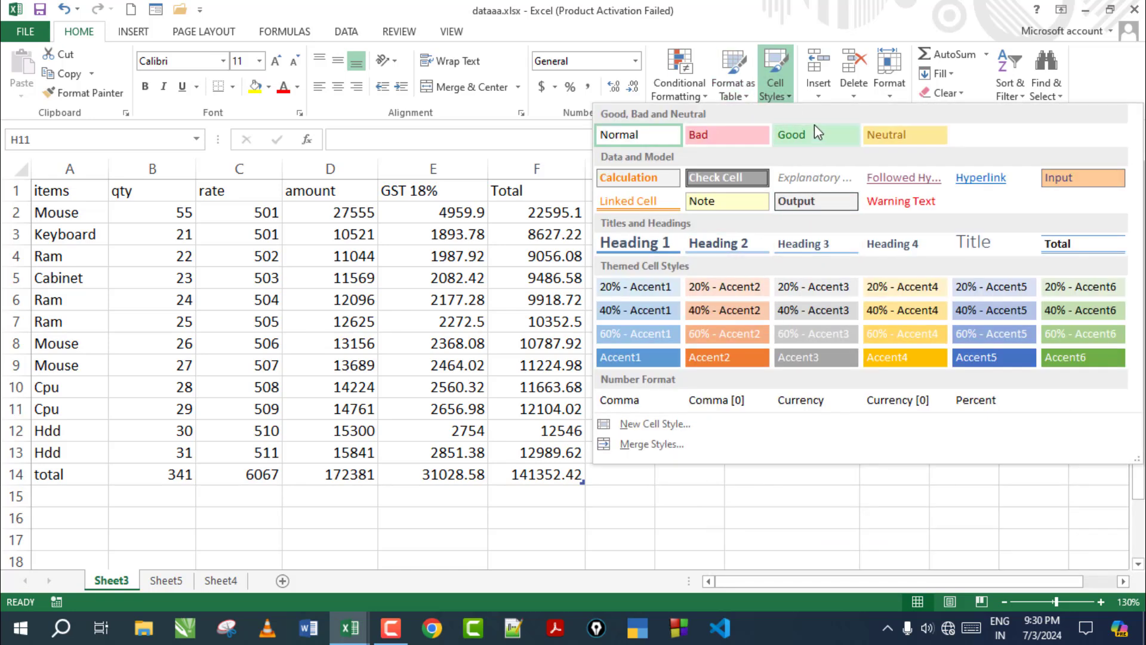
{"action": "left_click", "coordinate": [821, 93]}
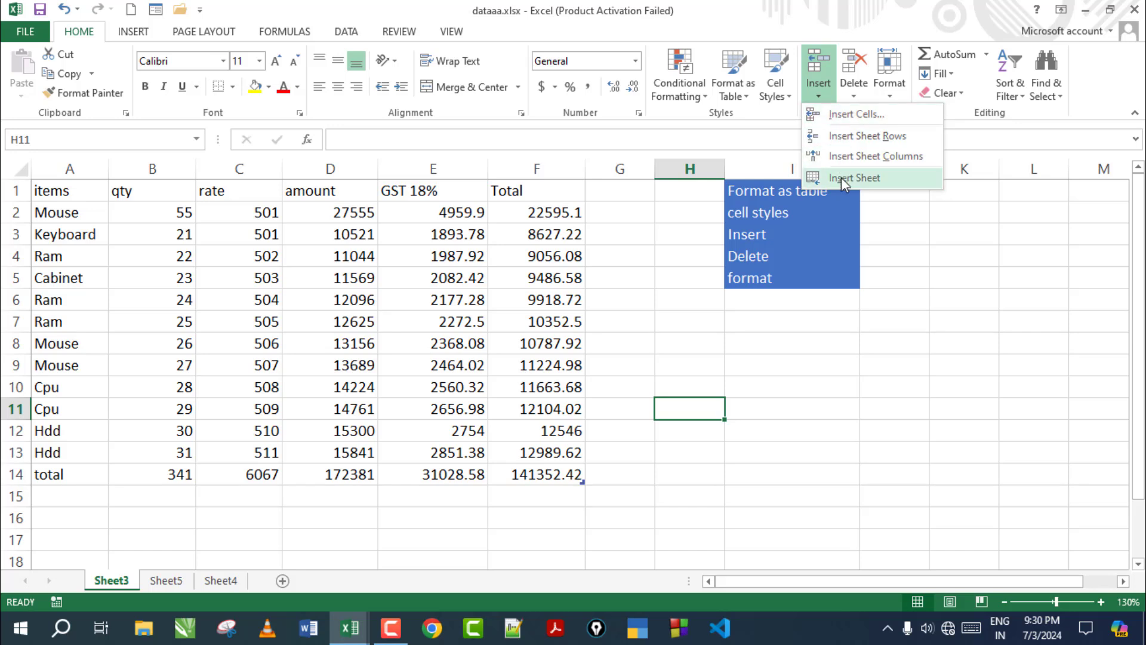
{"action": "left_click", "coordinate": [852, 98]}
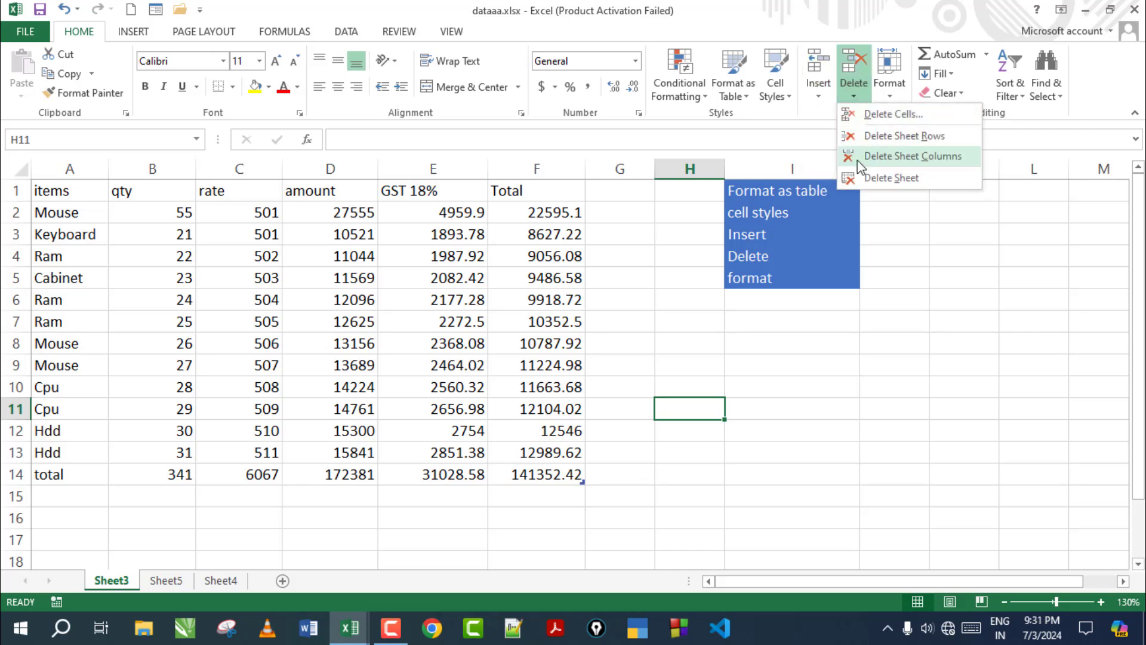
{"action": "left_click", "coordinate": [889, 96]}
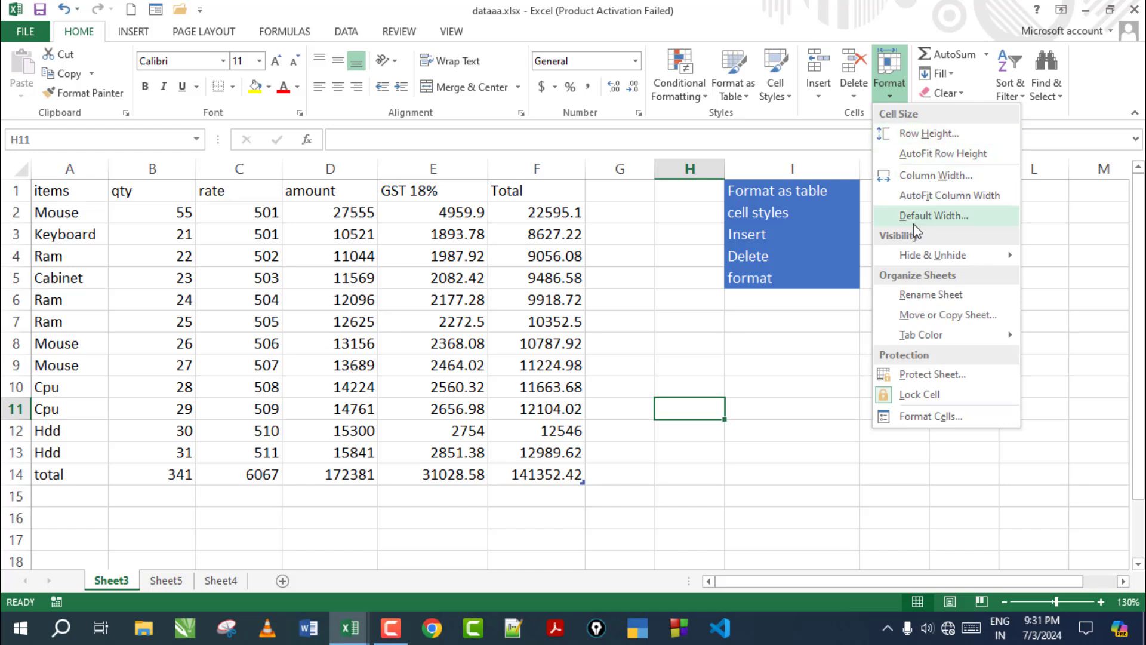
{"action": "mouse_move", "coordinate": [961, 254]}
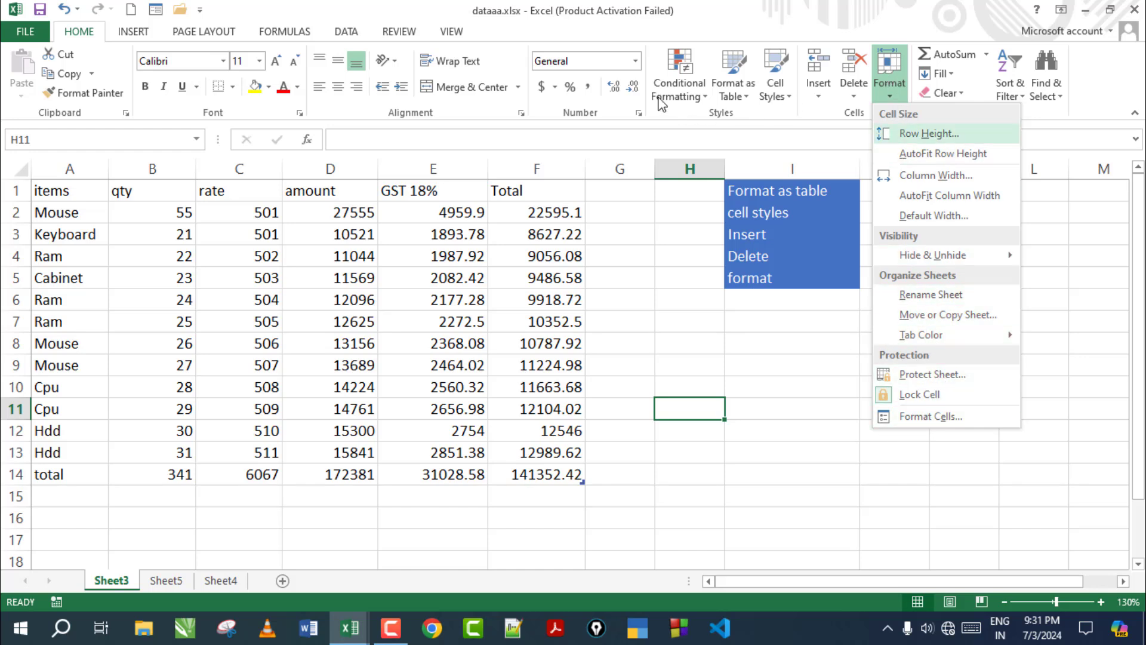
{"action": "left_click", "coordinate": [679, 340]}
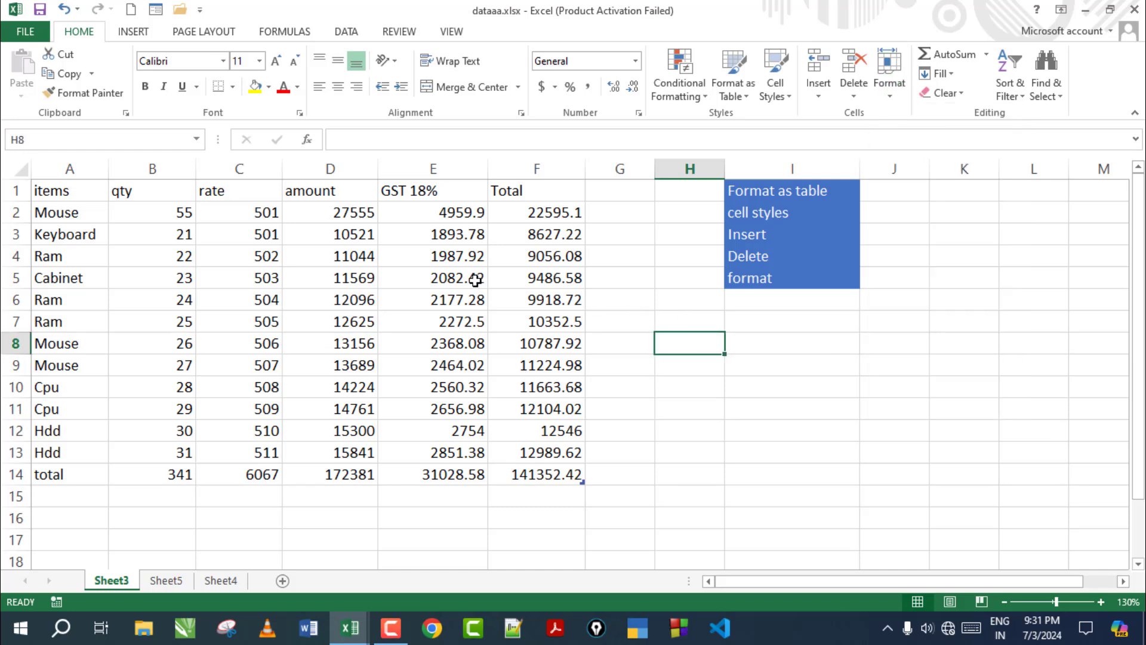
Format A1:F14 as a table with a Medium blue-header banded style, then reselect it
{"action": "left_click", "coordinate": [133, 237]}
{"action": "left_click_drag", "start_coordinate": [77, 194], "coordinate": [524, 472]}
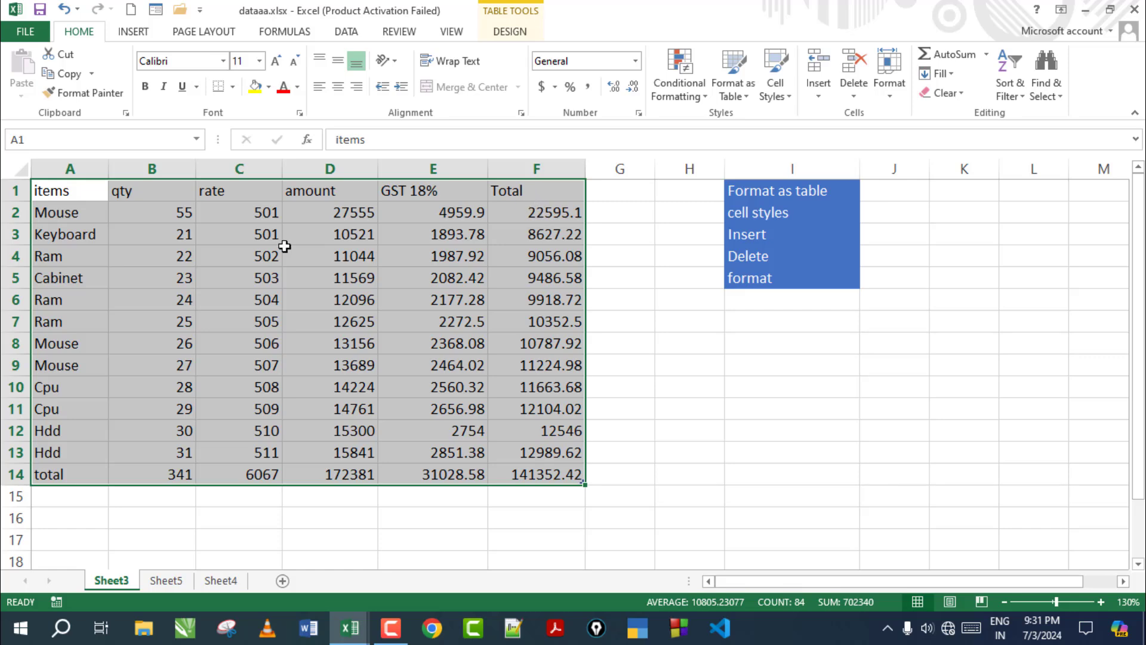
{"action": "left_click", "coordinate": [326, 387]}
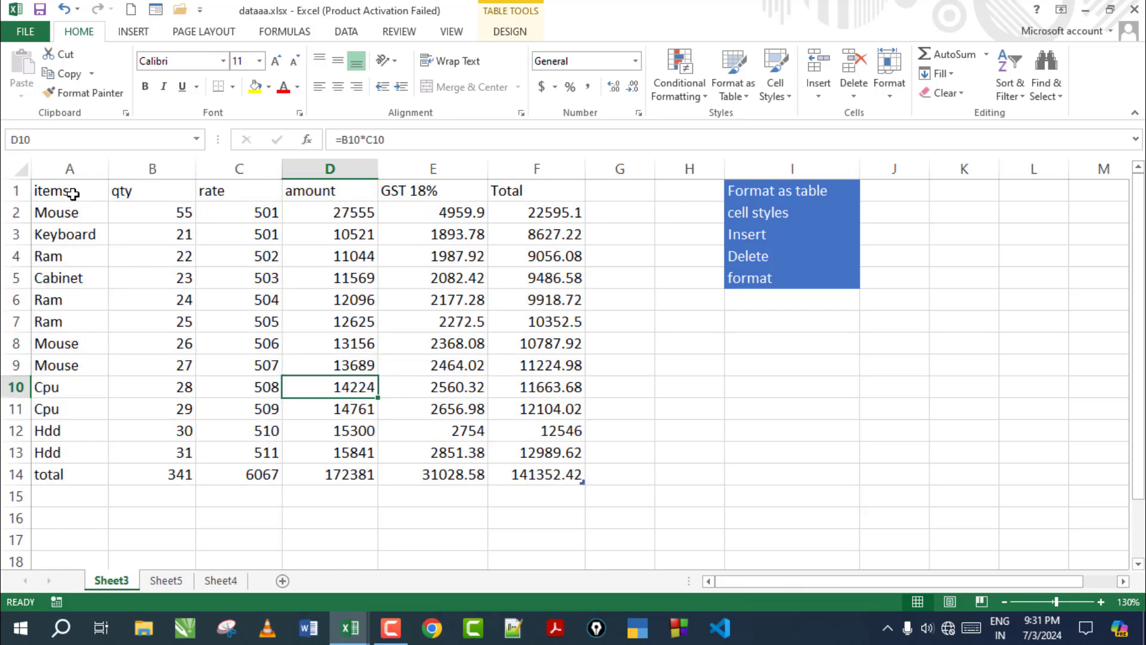
{"action": "left_click_drag", "start_coordinate": [54, 191], "coordinate": [530, 473]}
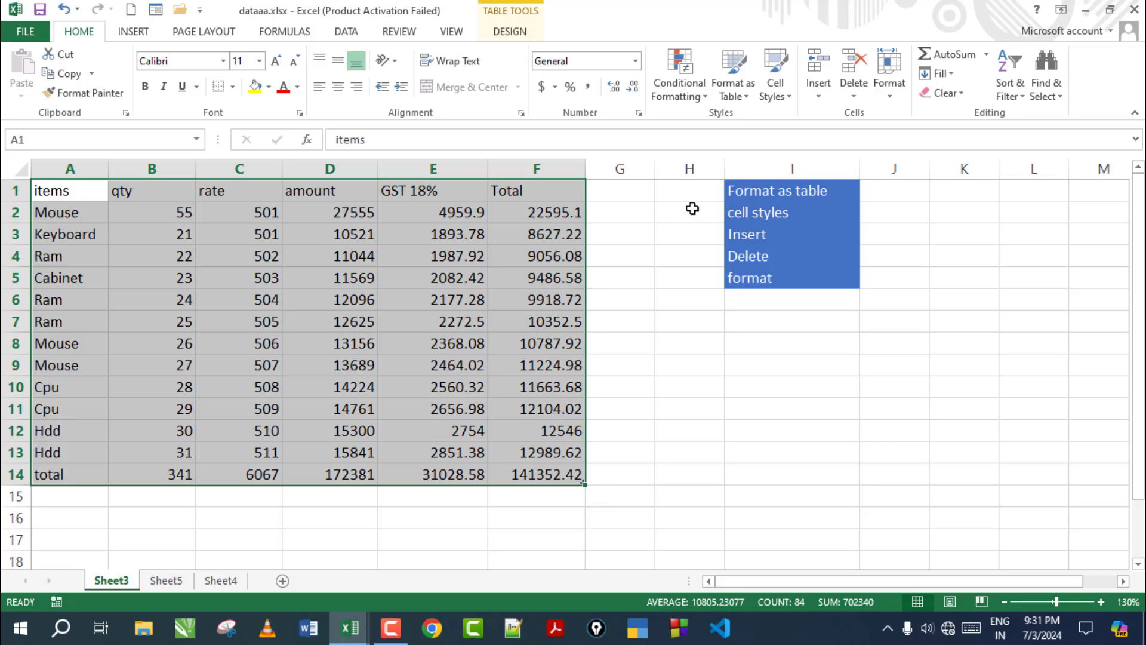
{"action": "left_click", "coordinate": [747, 98]}
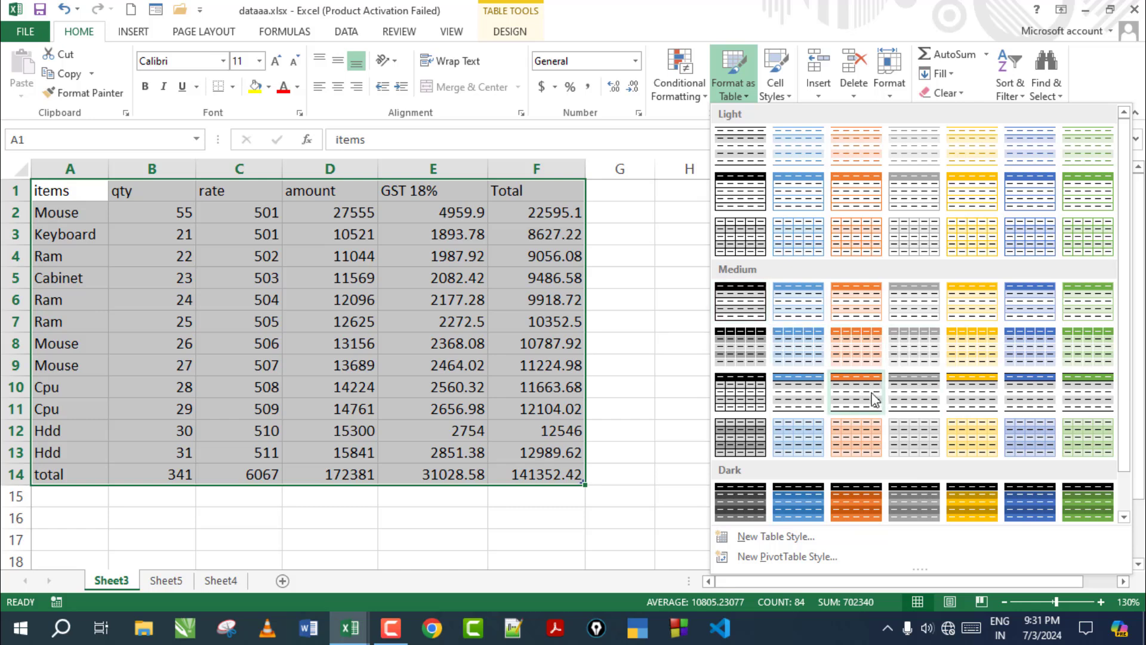
{"action": "left_click", "coordinate": [785, 399]}
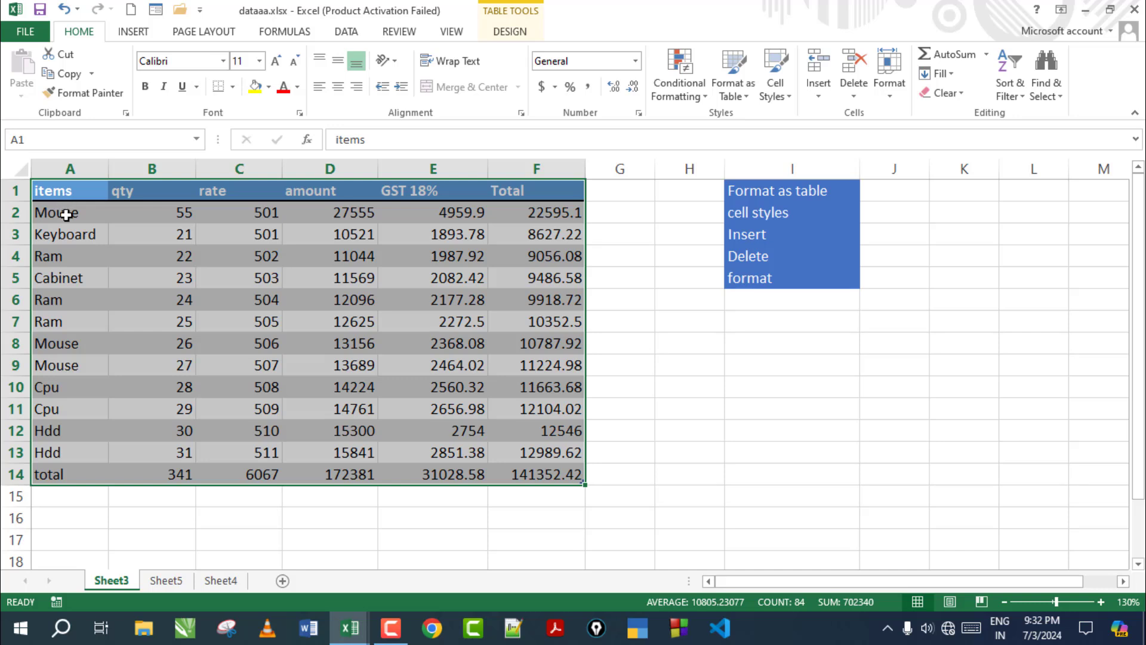
{"action": "left_click", "coordinate": [633, 476]}
{"action": "left_click", "coordinate": [857, 469]}
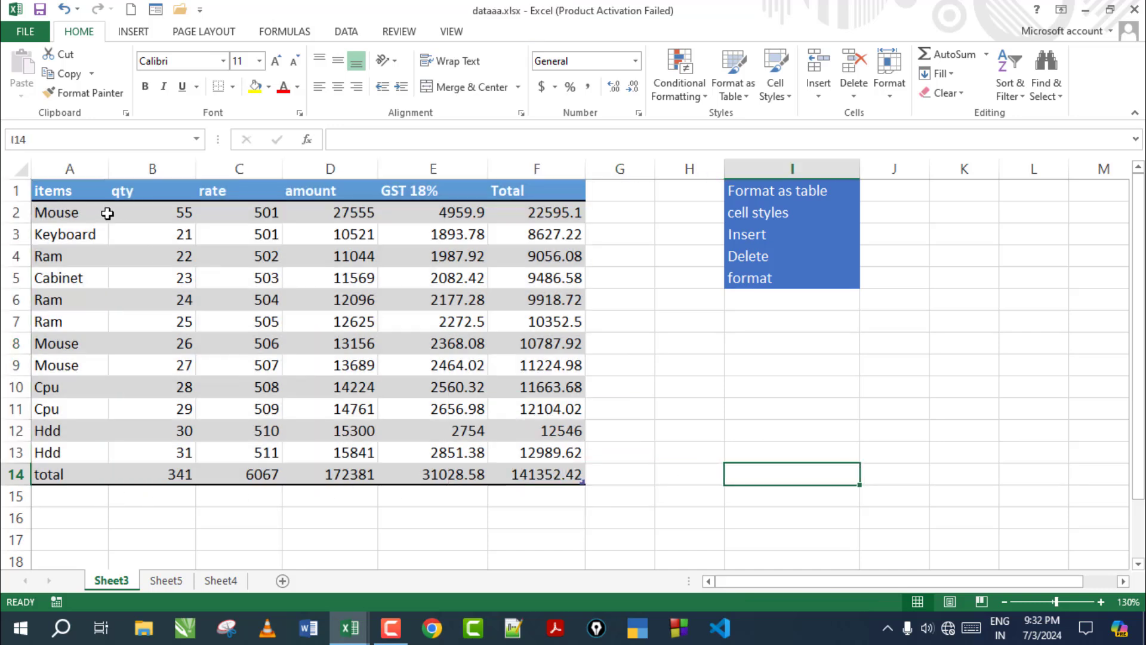
{"action": "left_click_drag", "start_coordinate": [69, 192], "coordinate": [517, 475]}
Try a green banded table style on the items table
{"action": "left_click", "coordinate": [733, 75]}
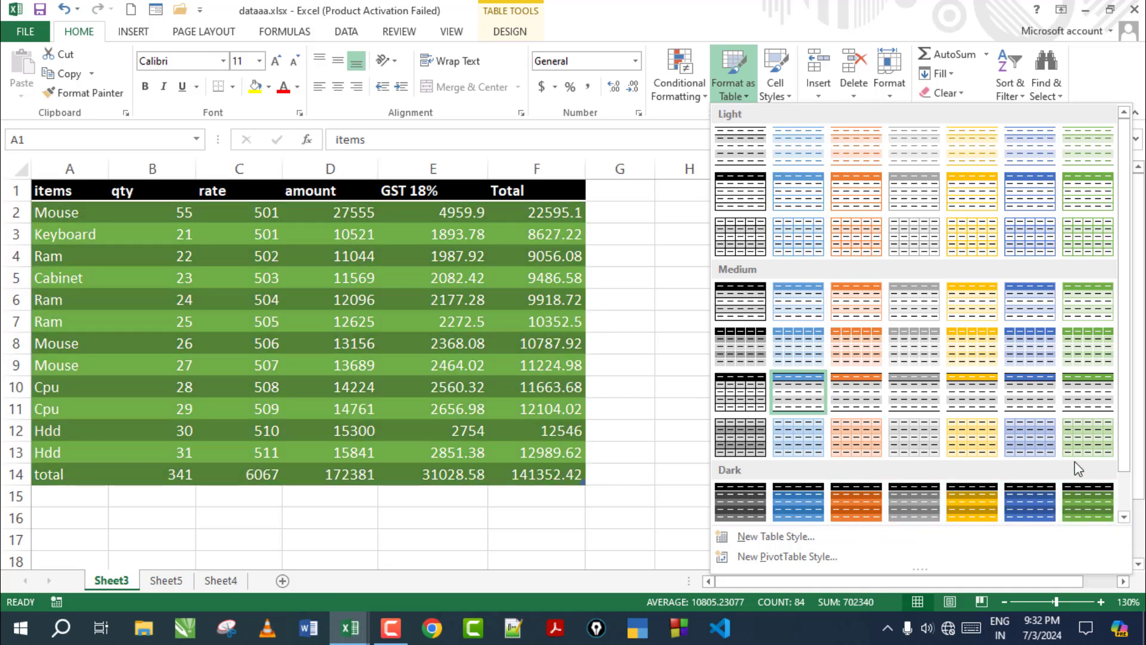
{"action": "left_click", "coordinate": [1093, 433]}
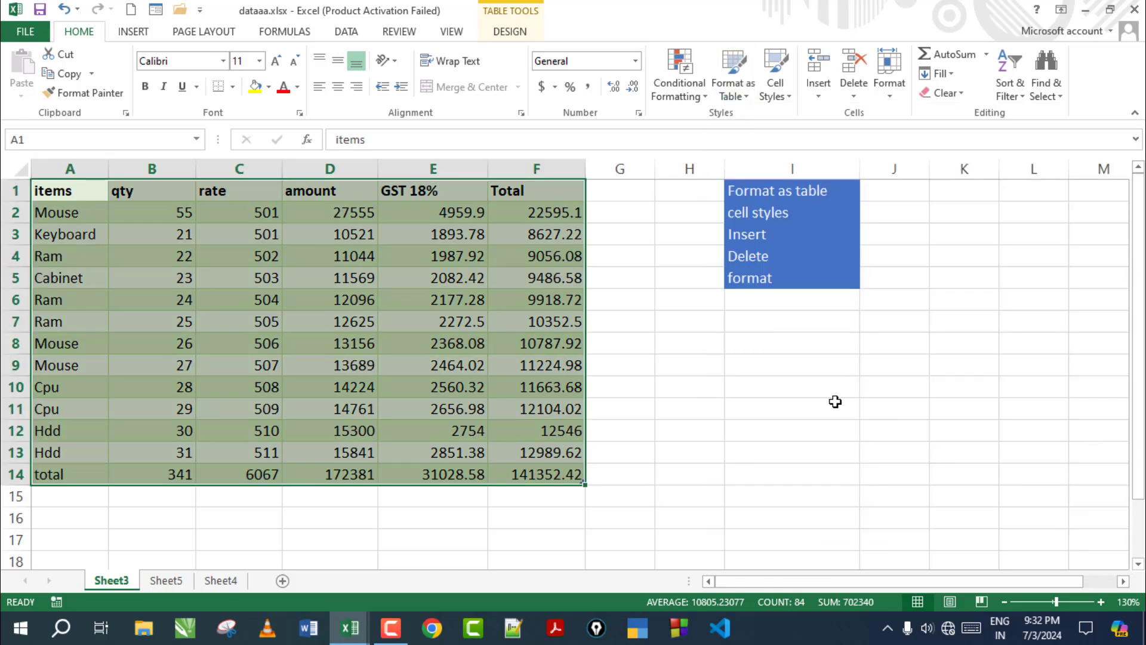
{"action": "left_click", "coordinate": [803, 382]}
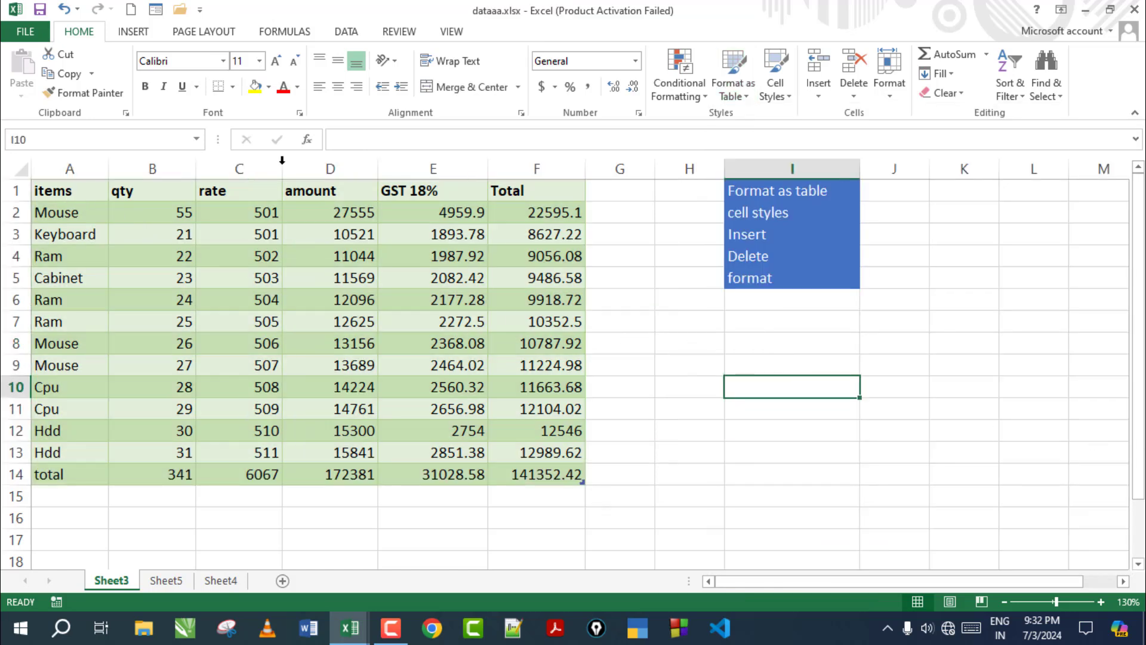
{"action": "left_click", "coordinate": [746, 96]}
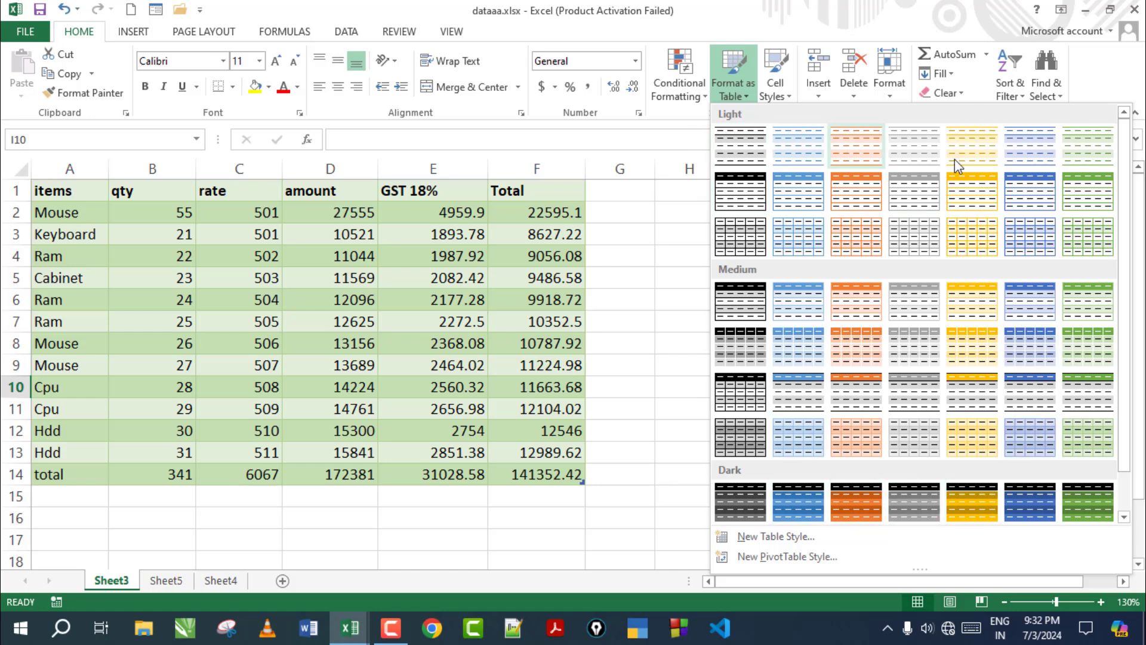
{"action": "left_click", "coordinate": [675, 365]}
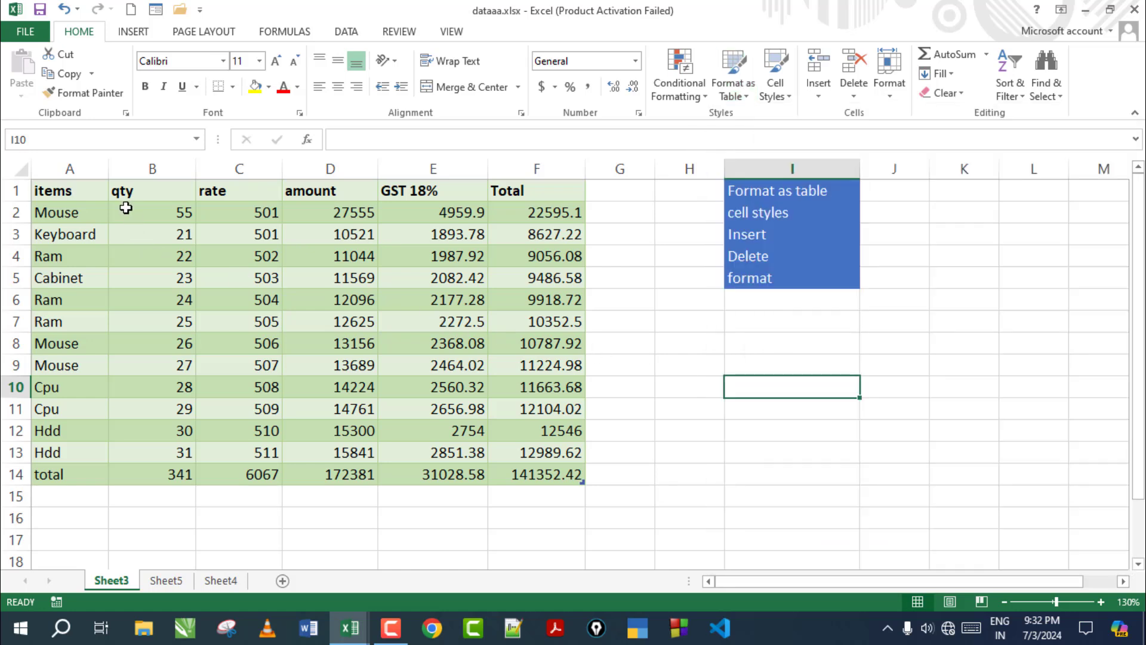
Apply the Light table style with a black header and row borders, then reselect A1:F14
{"action": "left_click_drag", "start_coordinate": [123, 197], "coordinate": [582, 480]}
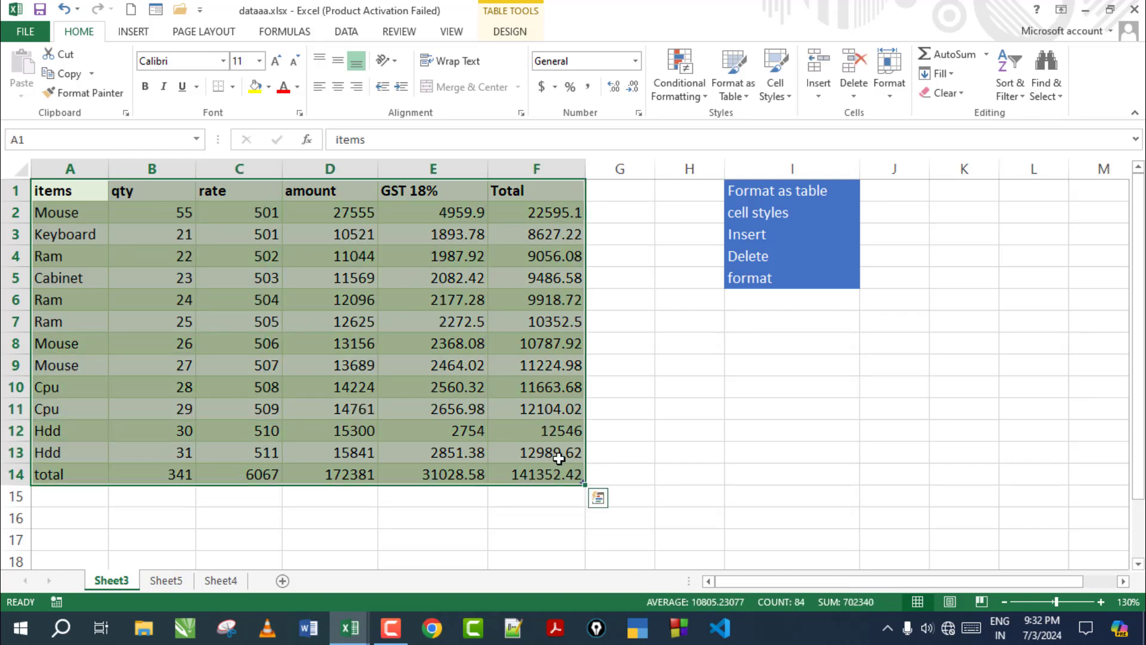
{"action": "left_click", "coordinate": [733, 90]}
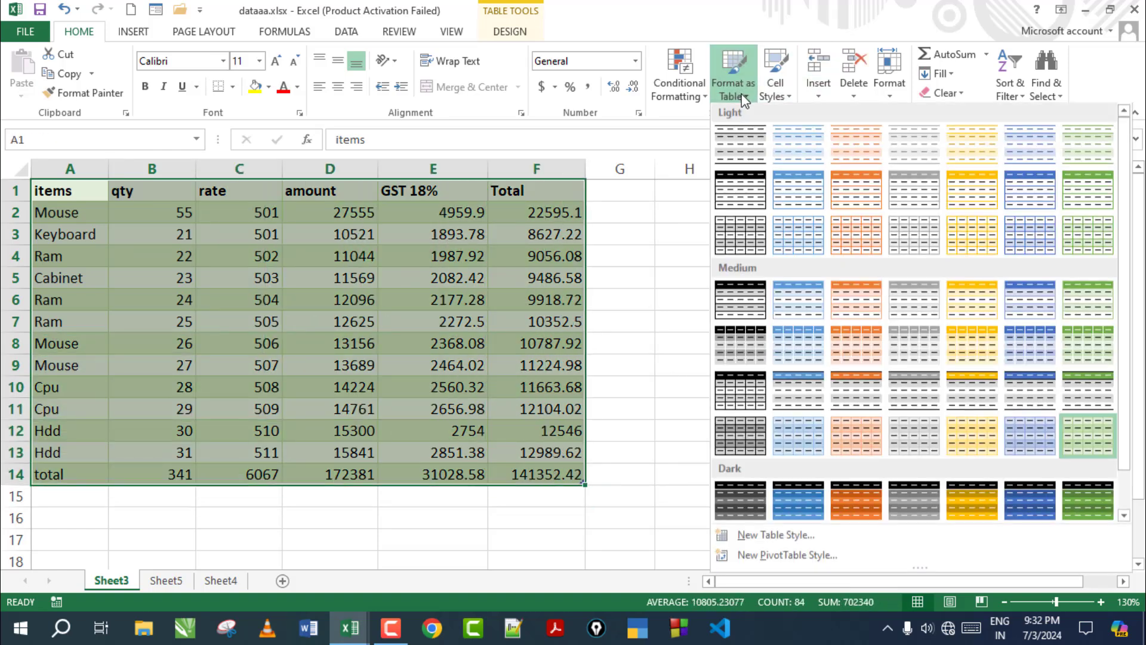
{"action": "left_click", "coordinate": [740, 191]}
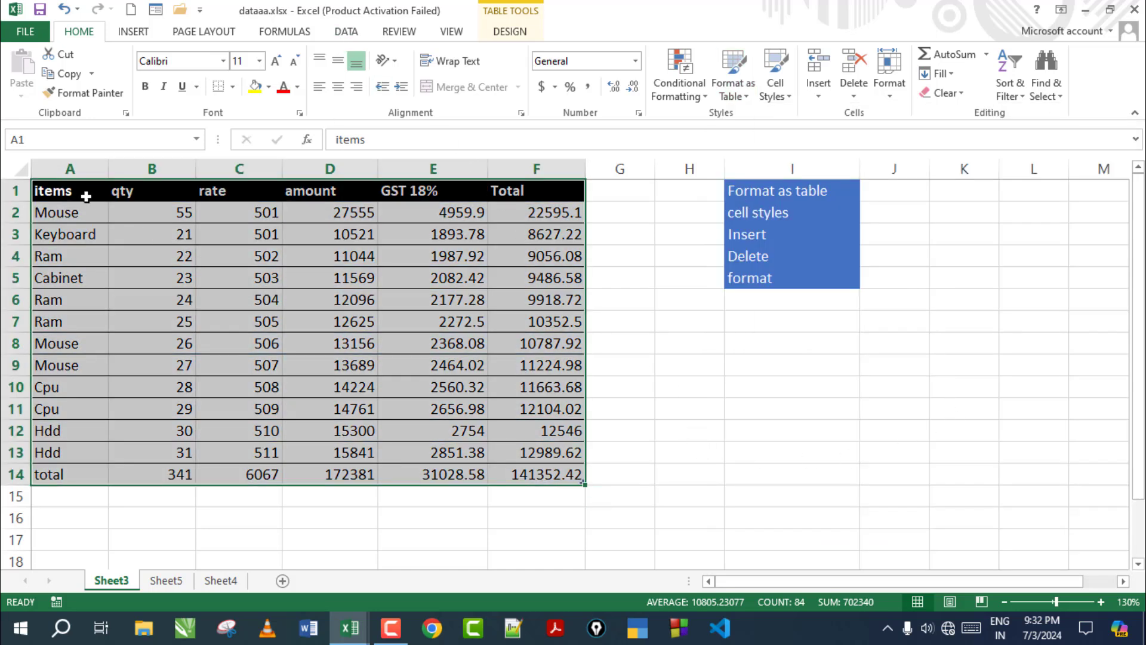
{"action": "left_click", "coordinate": [77, 213]}
{"action": "left_click", "coordinate": [134, 275]}
{"action": "left_click_drag", "start_coordinate": [89, 190], "coordinate": [525, 476]}
Turn on table filtering and filter the items column to show only Cpu rows
{"action": "left_click", "coordinate": [346, 33]}
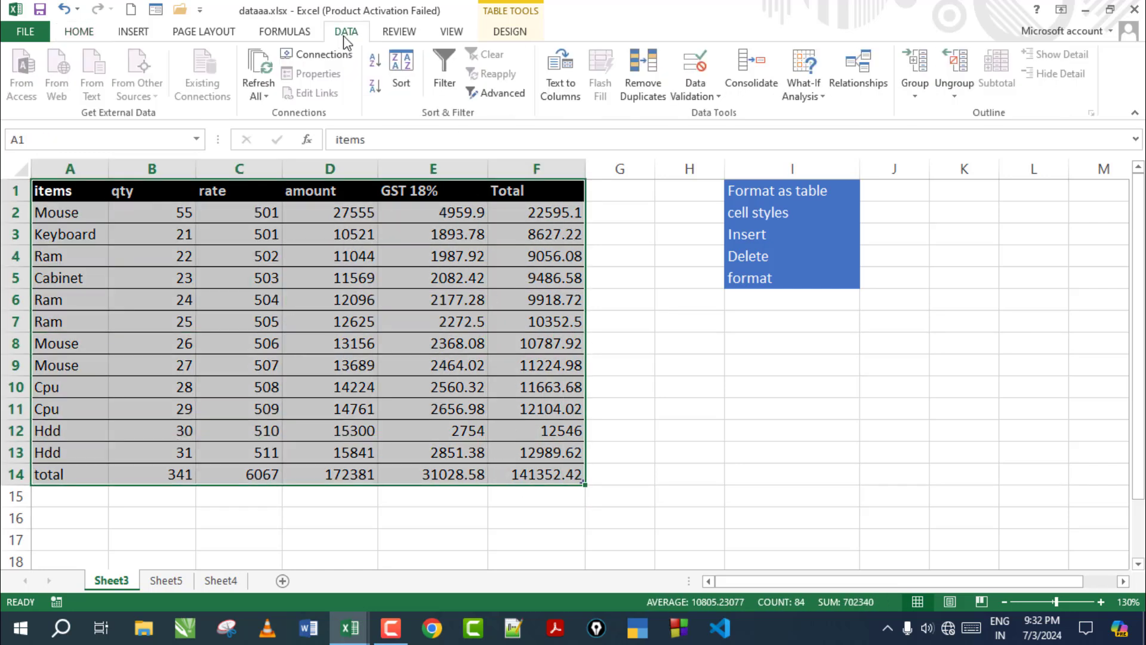
{"action": "left_click", "coordinate": [443, 84]}
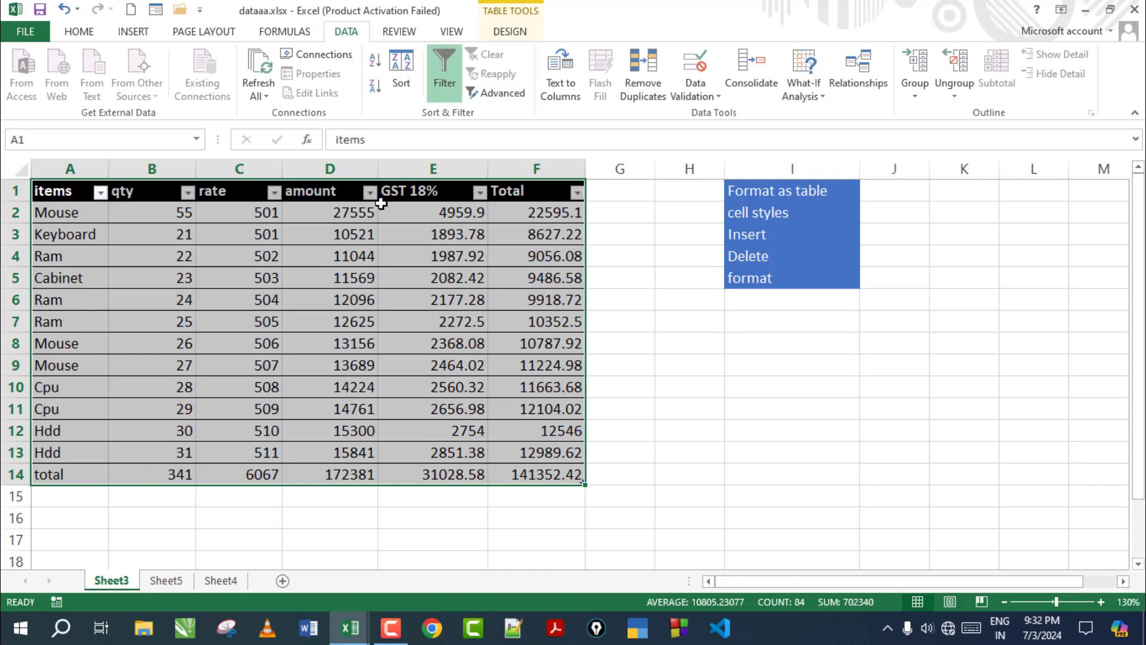
{"action": "left_click", "coordinate": [166, 281]}
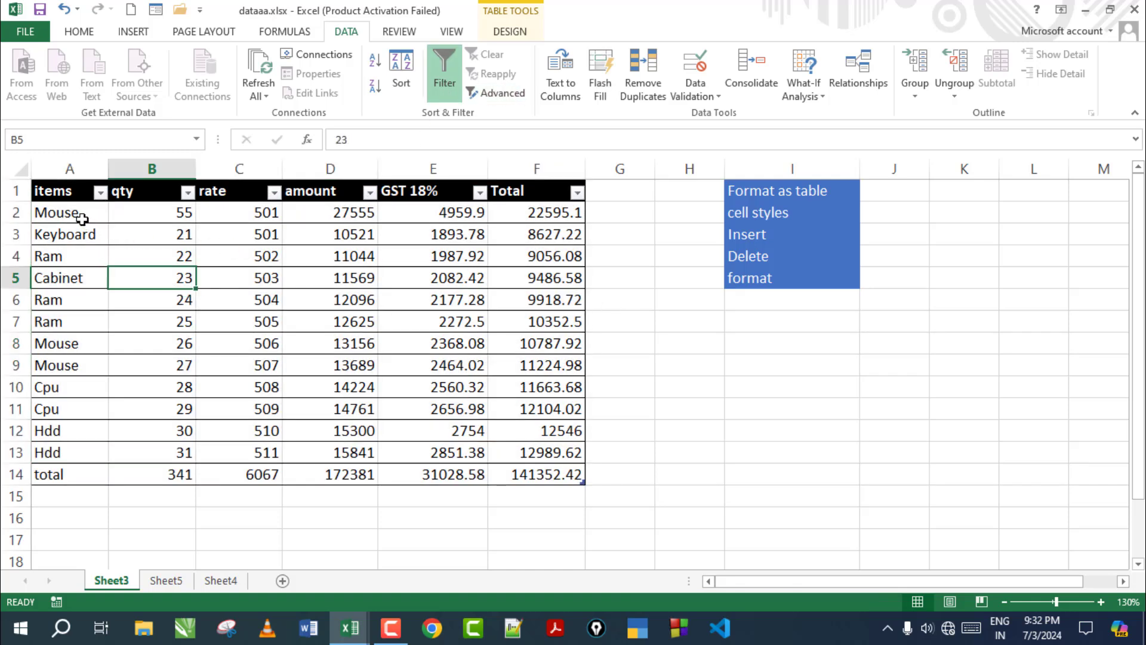
{"action": "left_click", "coordinate": [100, 192]}
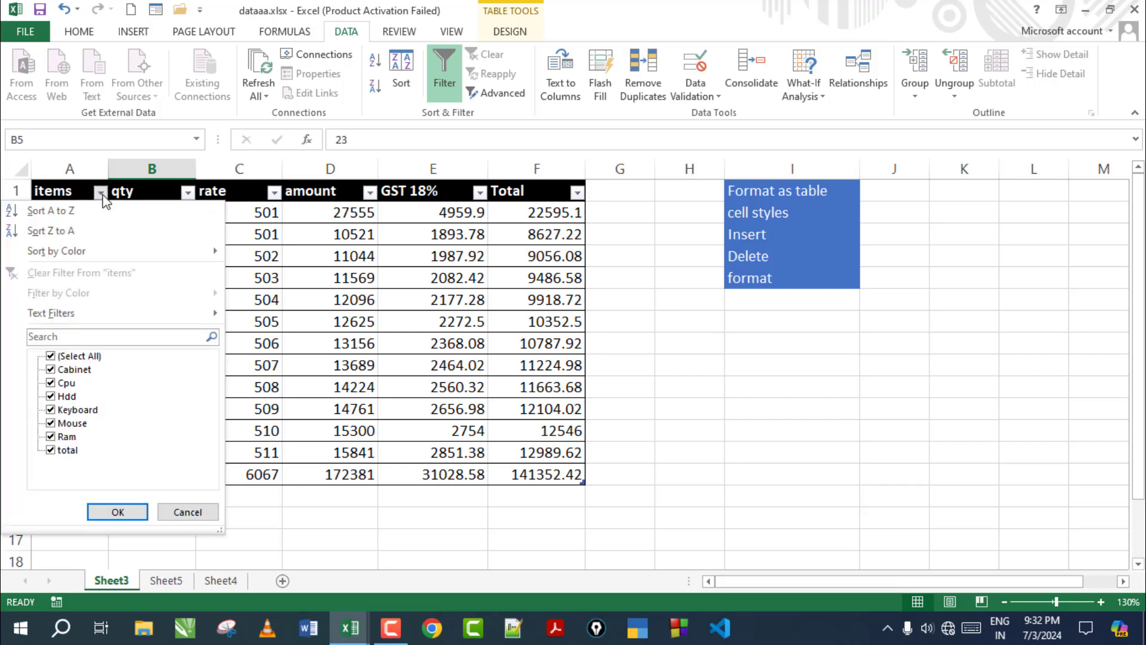
{"action": "left_click", "coordinate": [51, 357]}
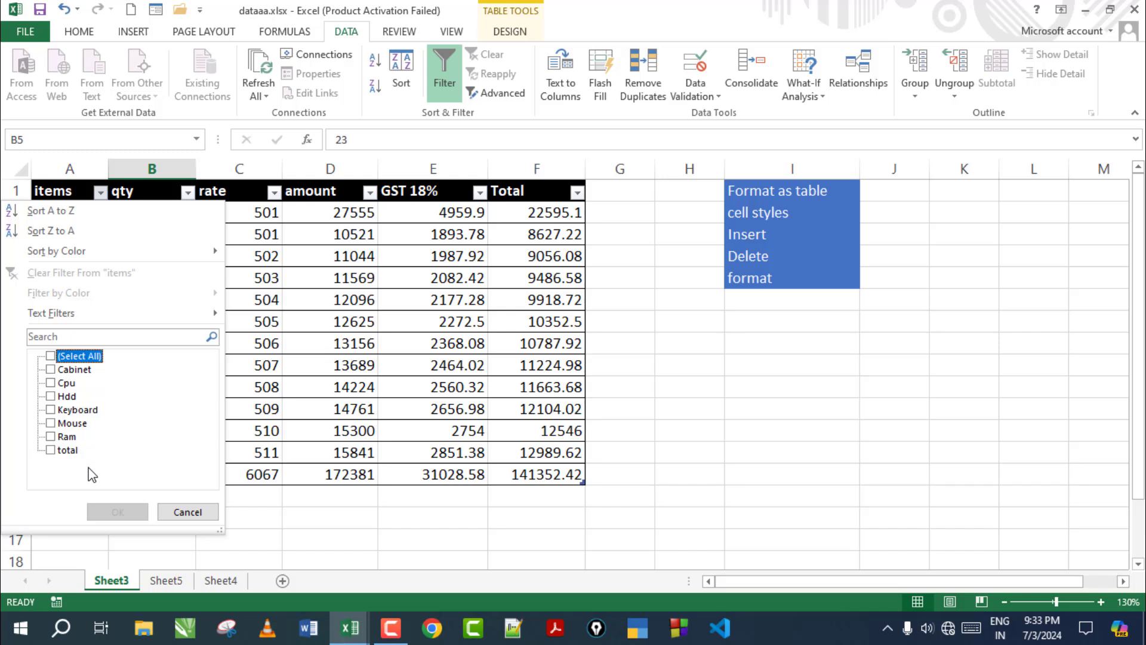
{"action": "left_click", "coordinate": [51, 383]}
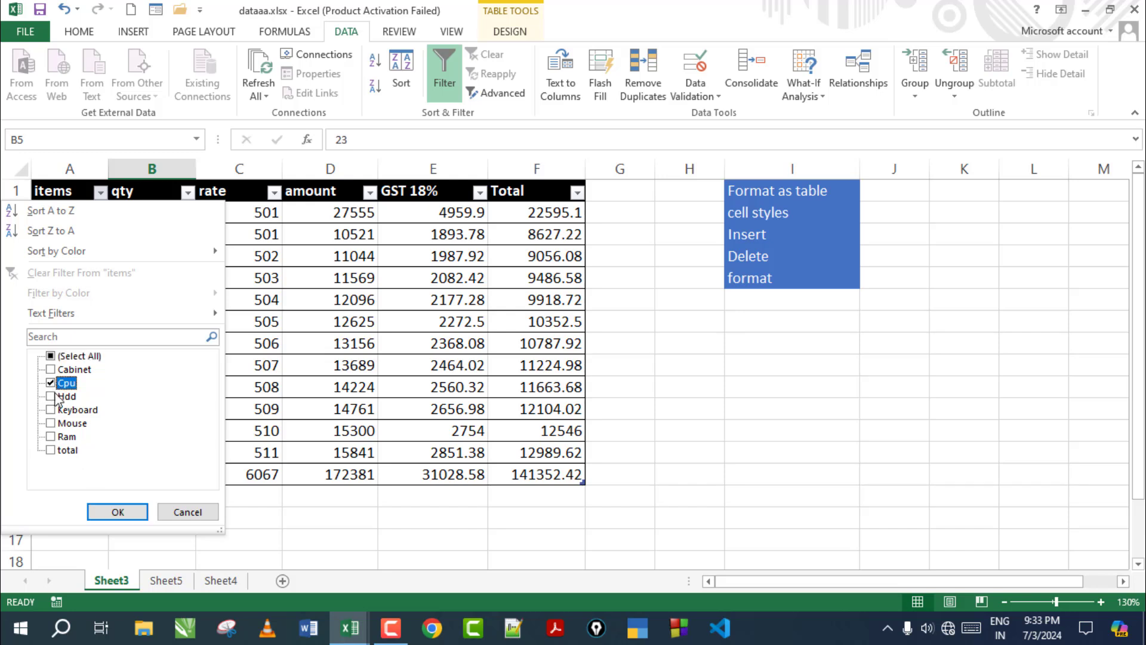
{"action": "left_click", "coordinate": [111, 512]}
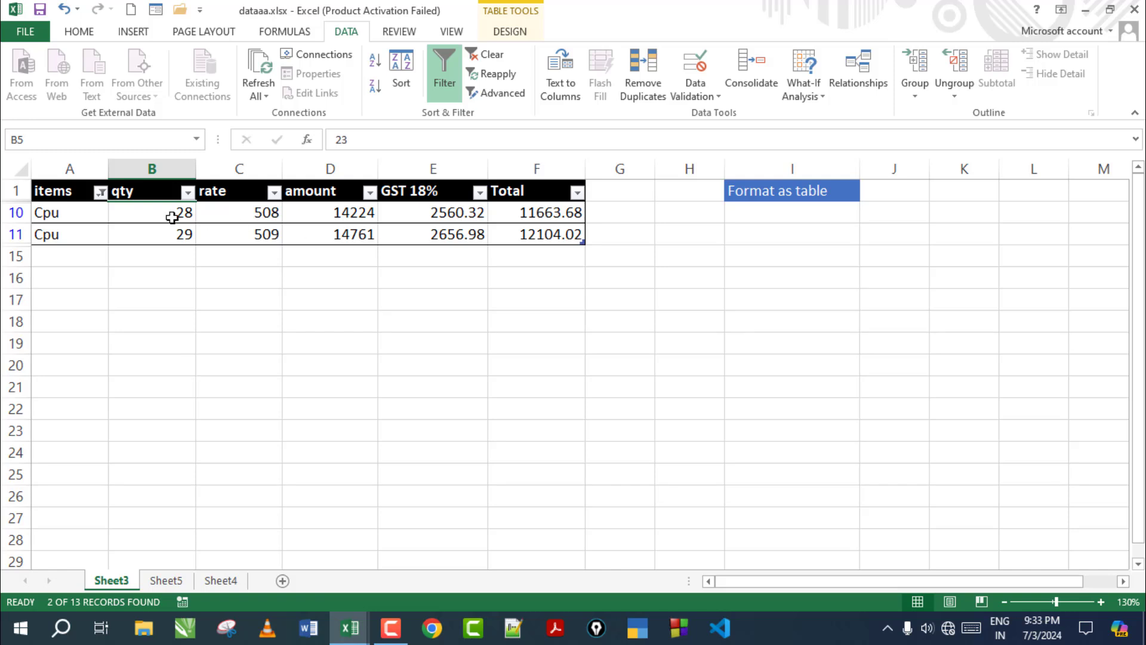
Change the items filter to show only Mouse rows
{"action": "left_click", "coordinate": [100, 193]}
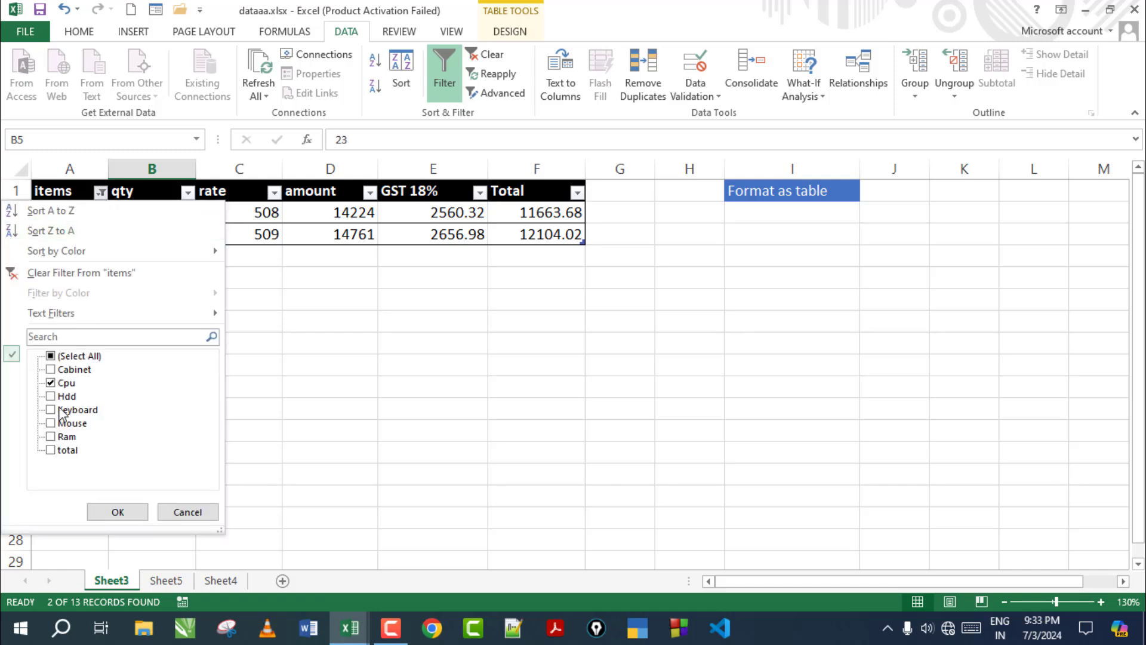
{"action": "left_click", "coordinate": [51, 383]}
{"action": "left_click", "coordinate": [51, 423]}
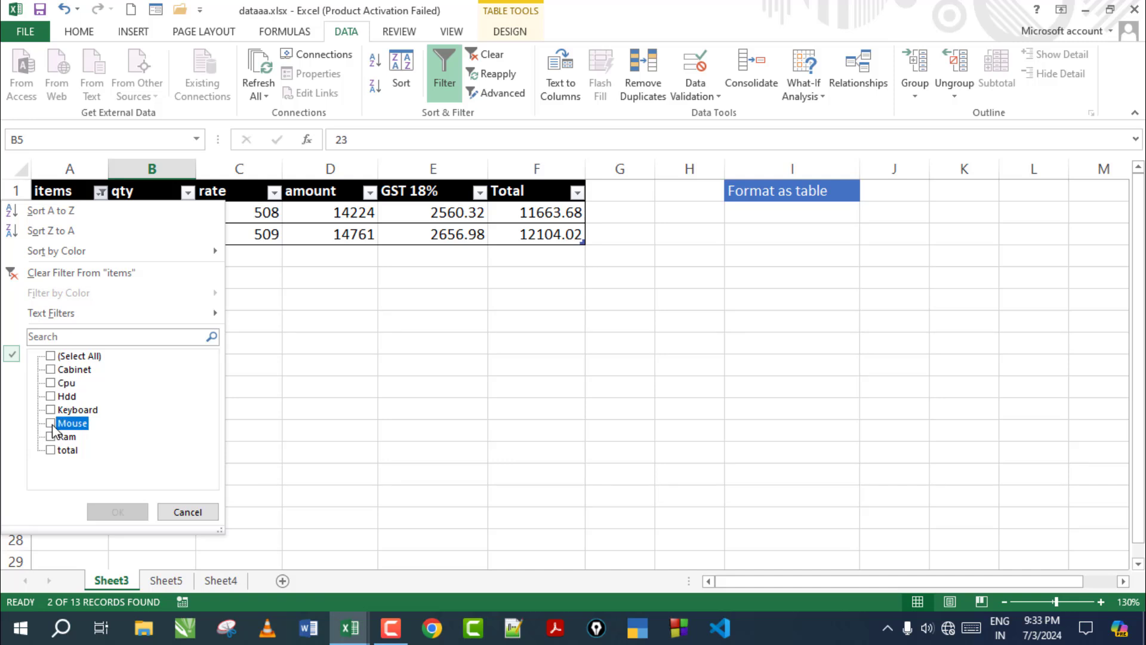
{"action": "left_click", "coordinate": [117, 511]}
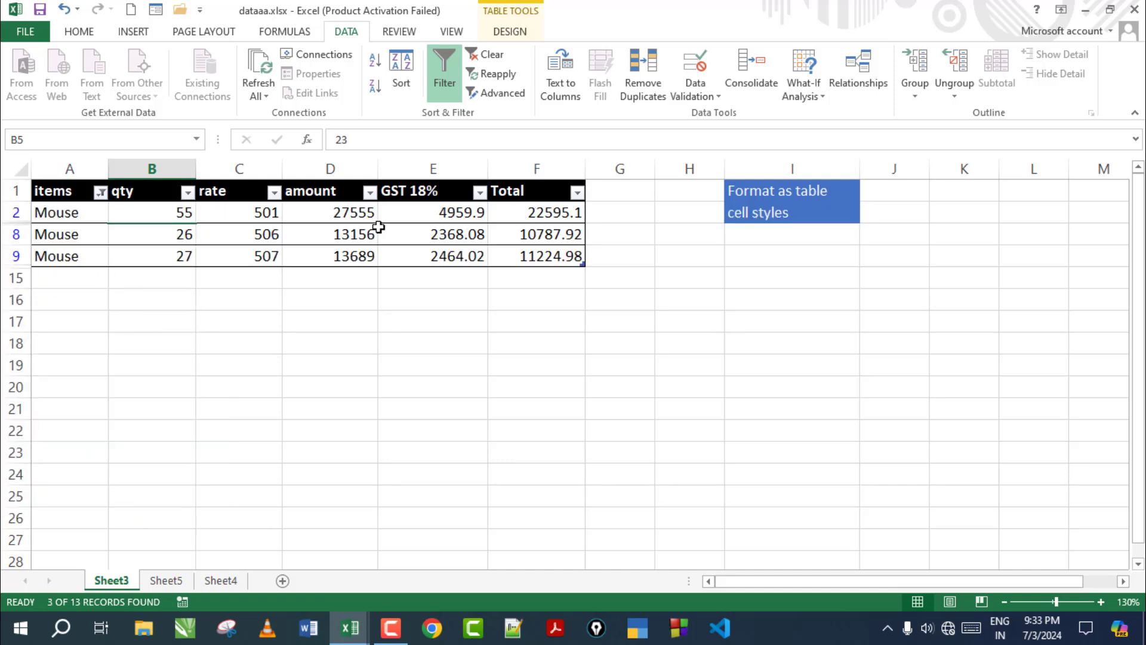
Reset the items filter to (Select All) so every row shows again
{"action": "left_click", "coordinate": [101, 192]}
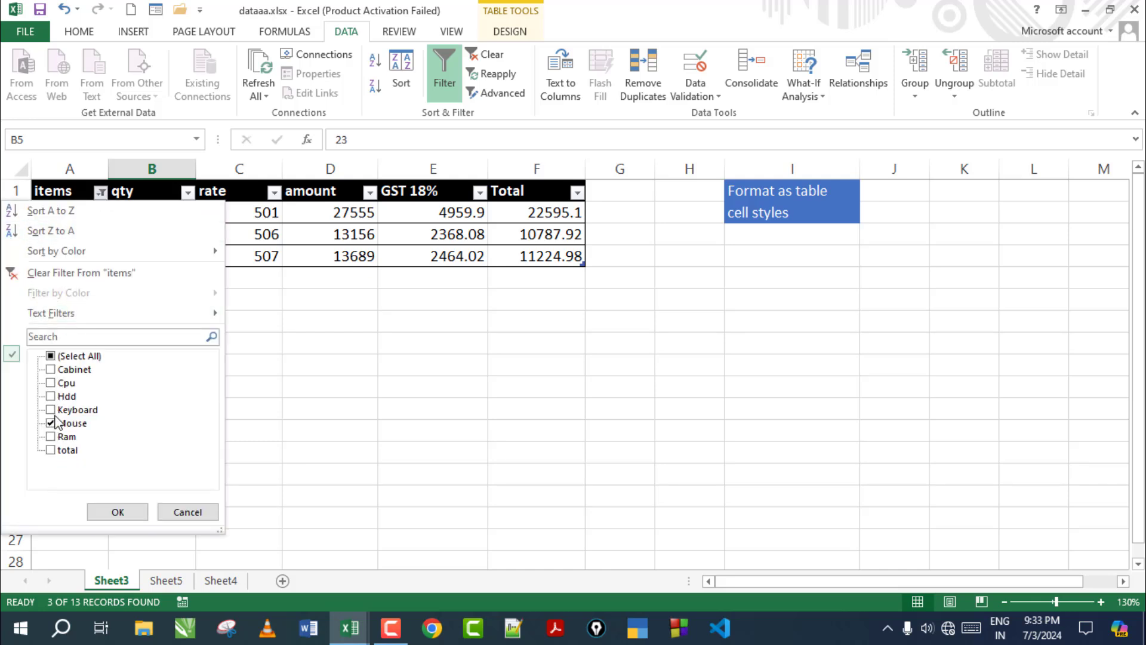
{"action": "left_click", "coordinate": [51, 423]}
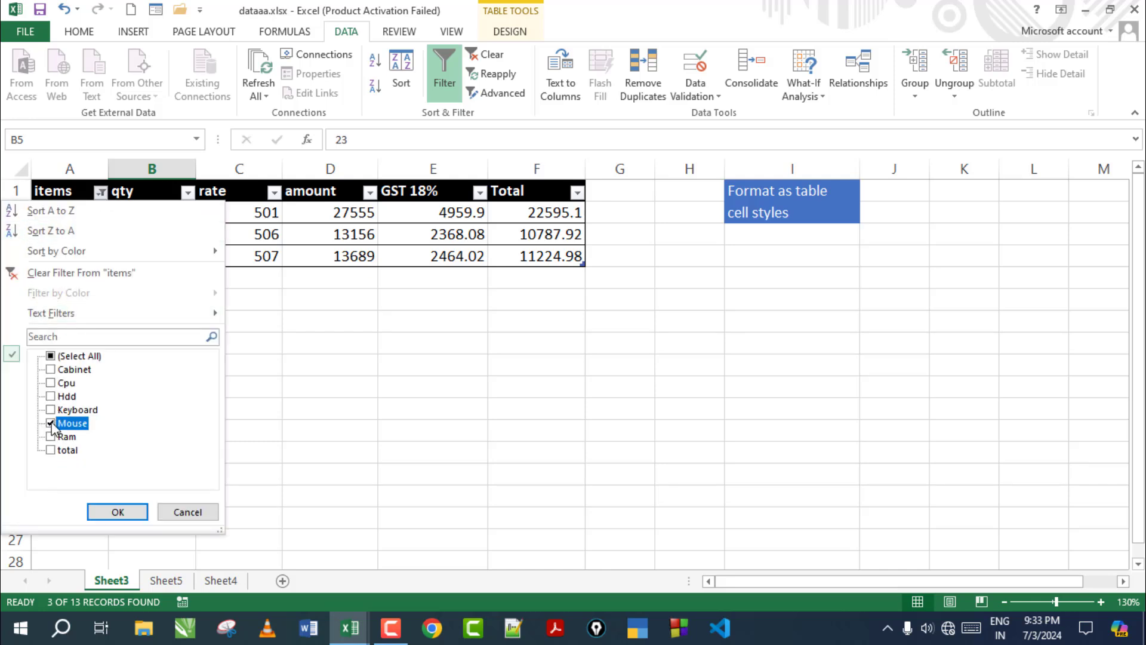
{"action": "left_click", "coordinate": [53, 357]}
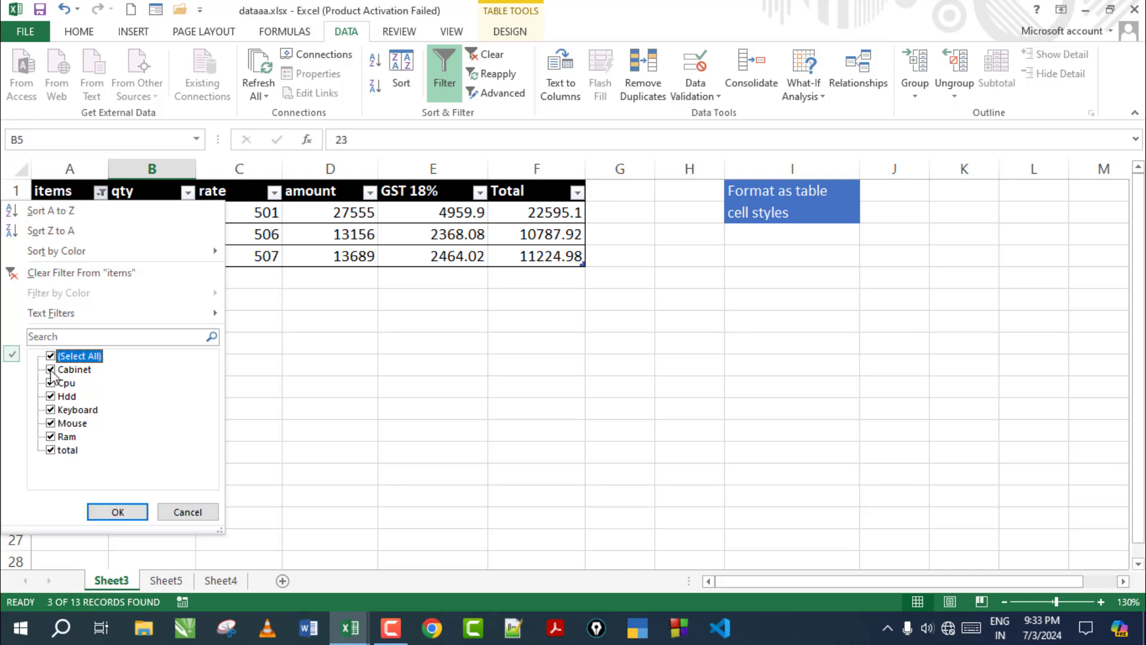
{"action": "left_click", "coordinate": [117, 512]}
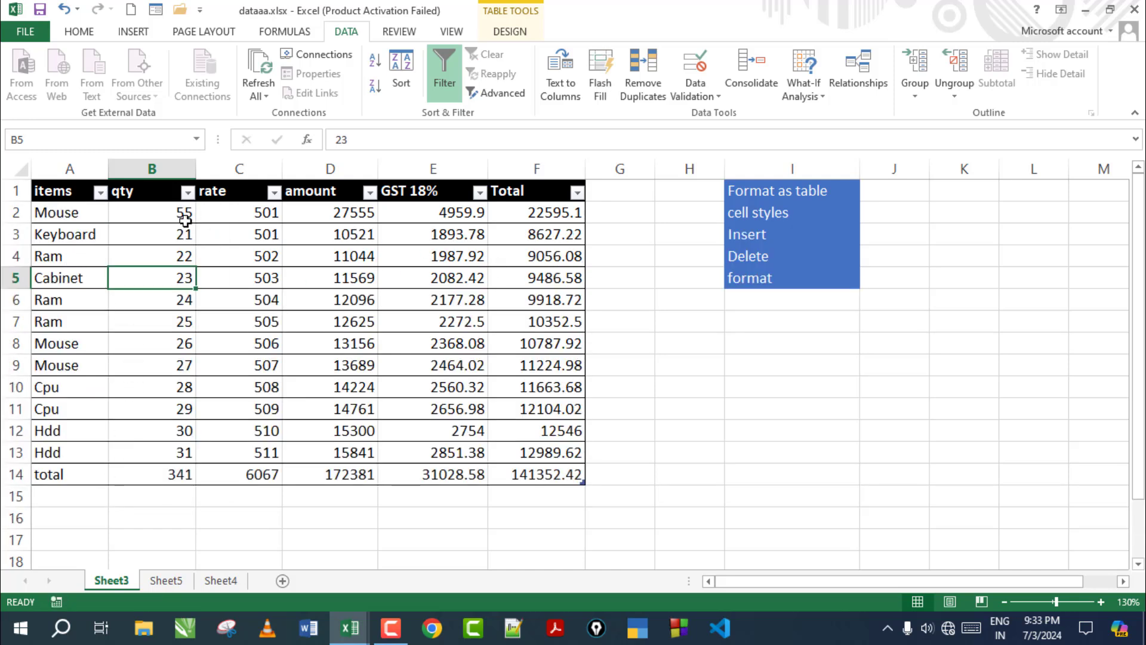
{"action": "left_click_drag", "start_coordinate": [59, 194], "coordinate": [513, 194]}
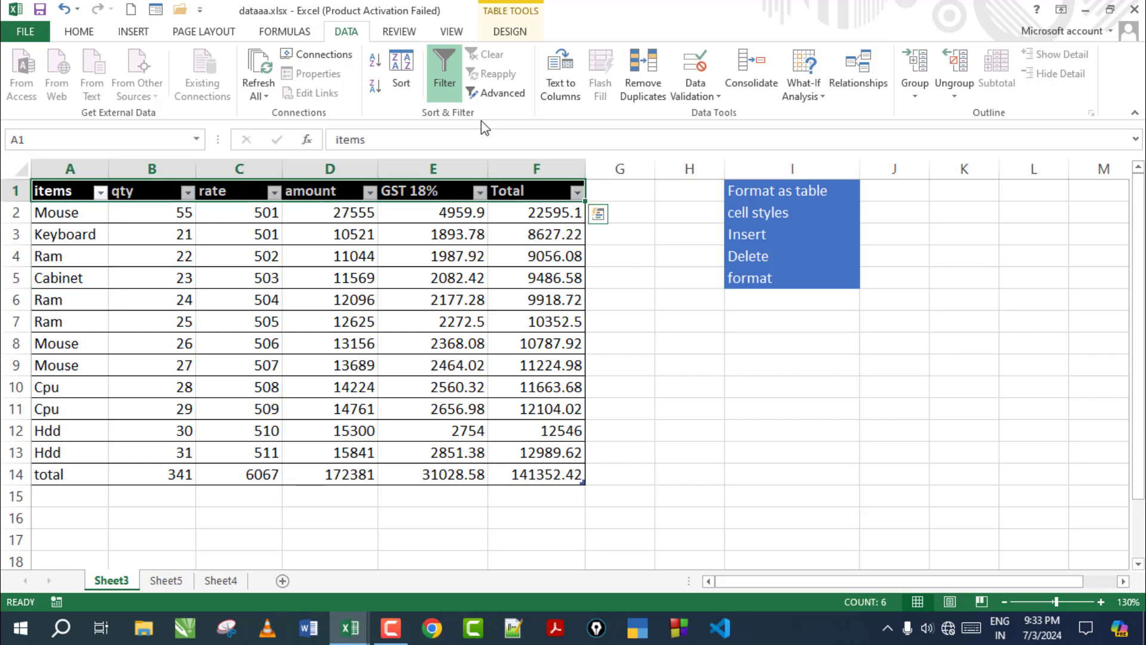
Turn off table filtering and browse the table and cell style galleries
{"action": "left_click", "coordinate": [454, 77]}
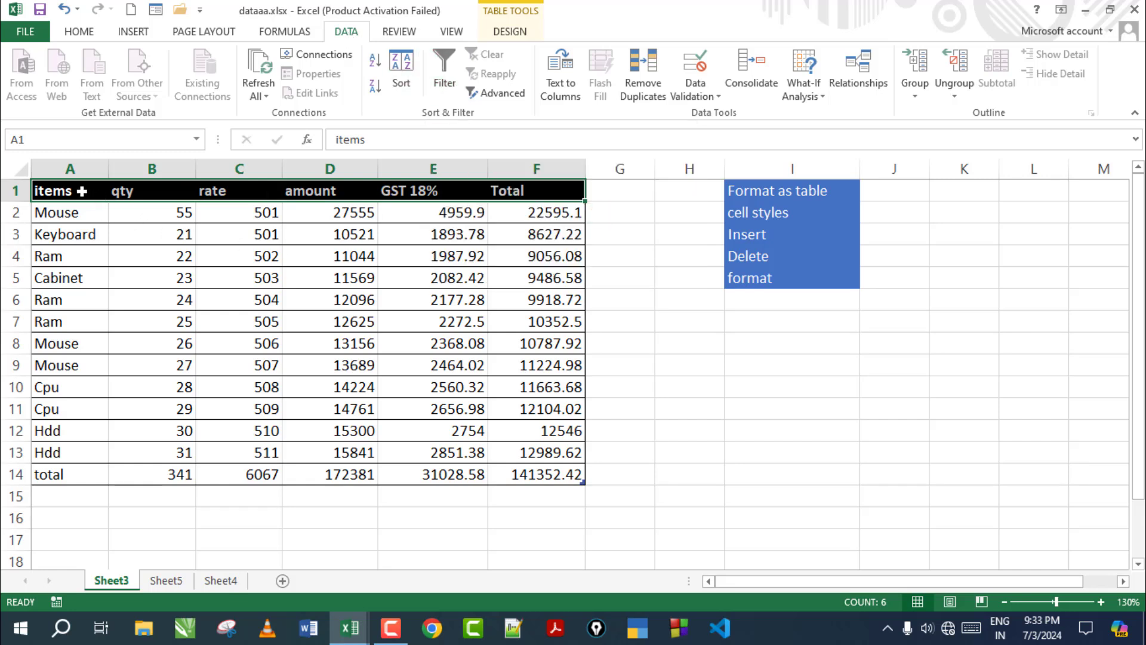
{"action": "left_click", "coordinate": [720, 411]}
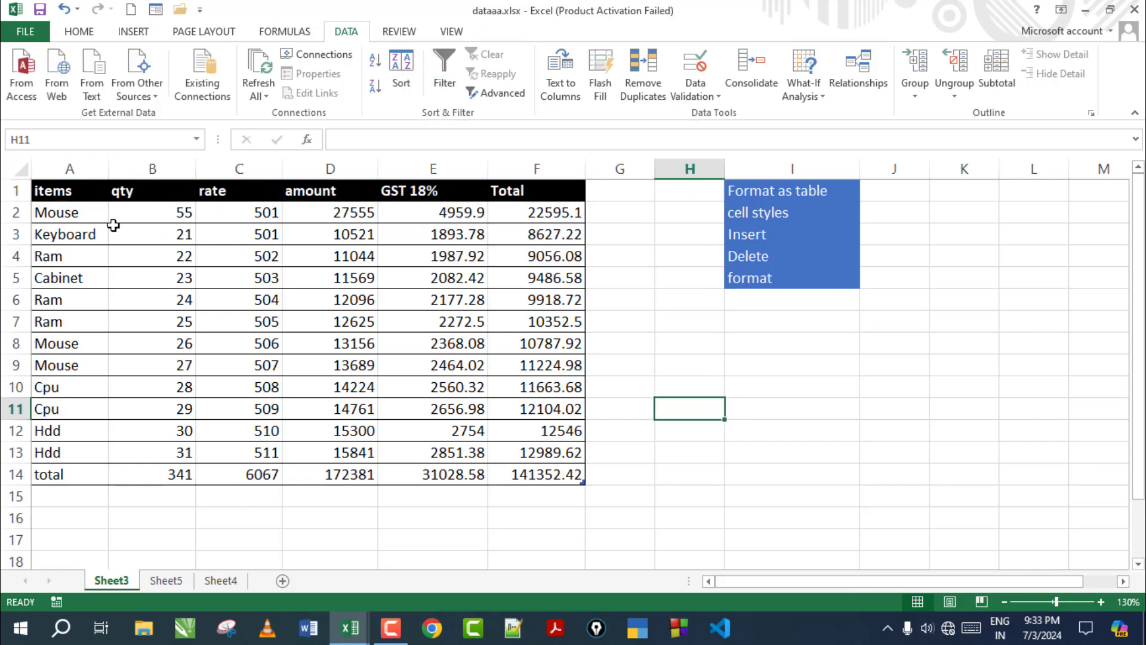
{"action": "left_click_drag", "start_coordinate": [74, 191], "coordinate": [548, 471]}
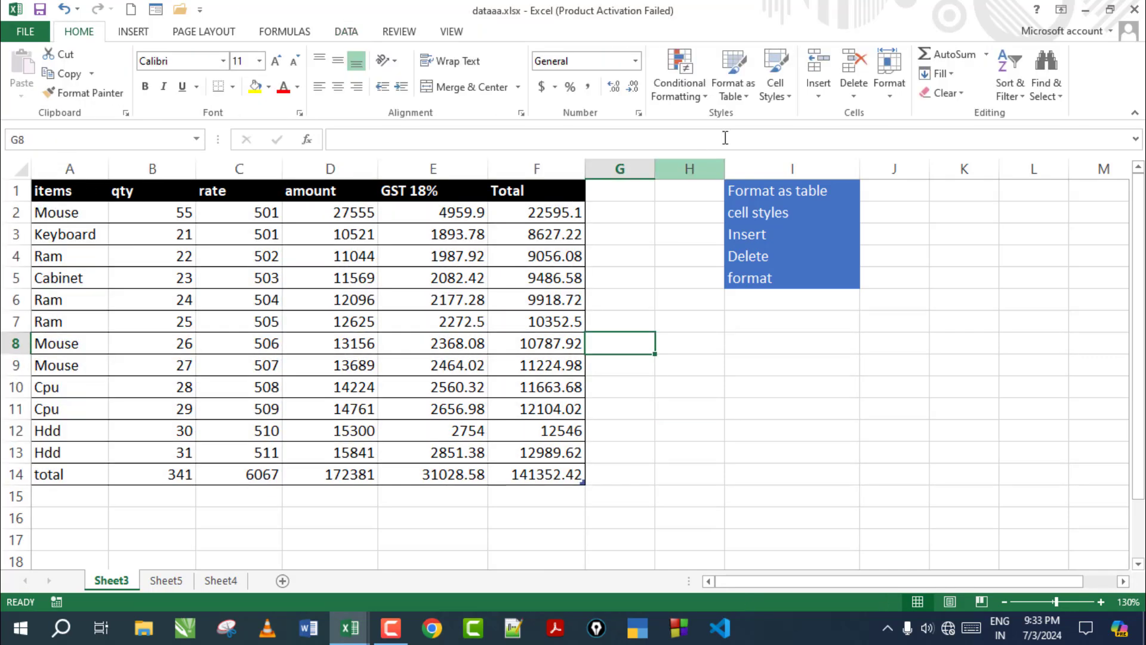
{"action": "left_click", "coordinate": [746, 97]}
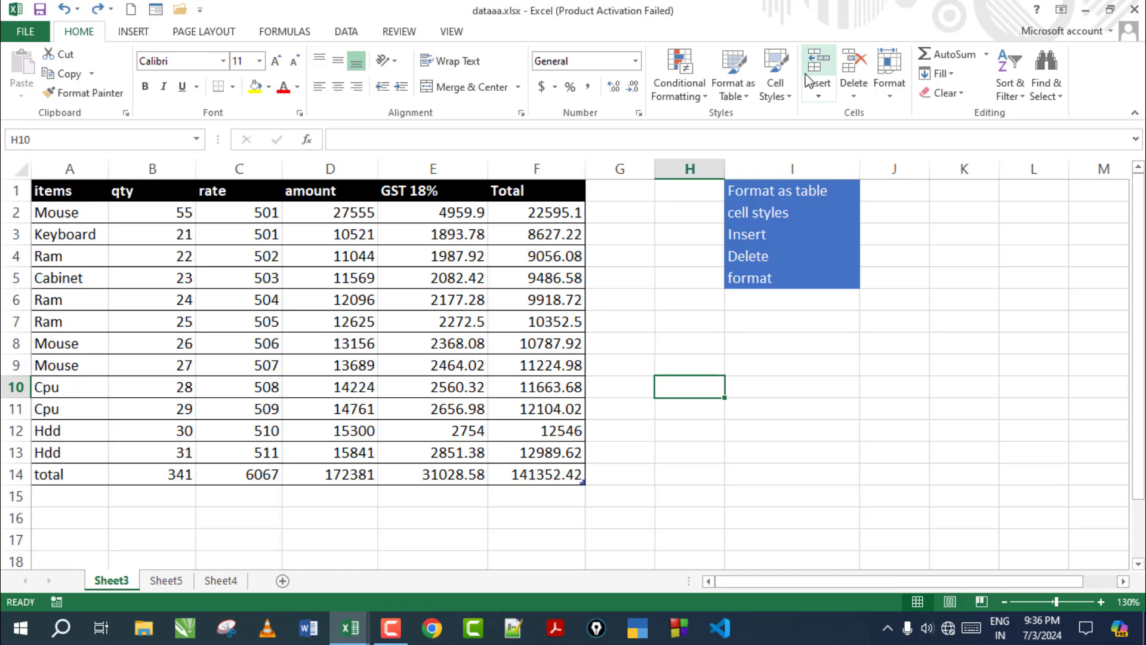
{"action": "left_click", "coordinate": [790, 95]}
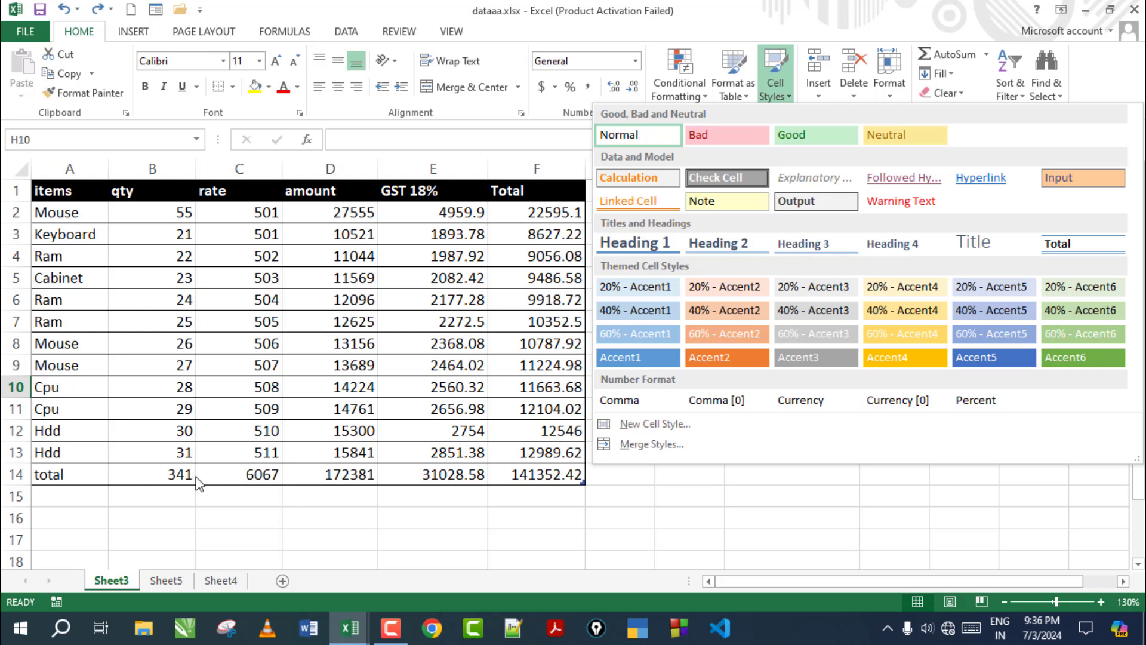
{"action": "key", "text": "Escape"}
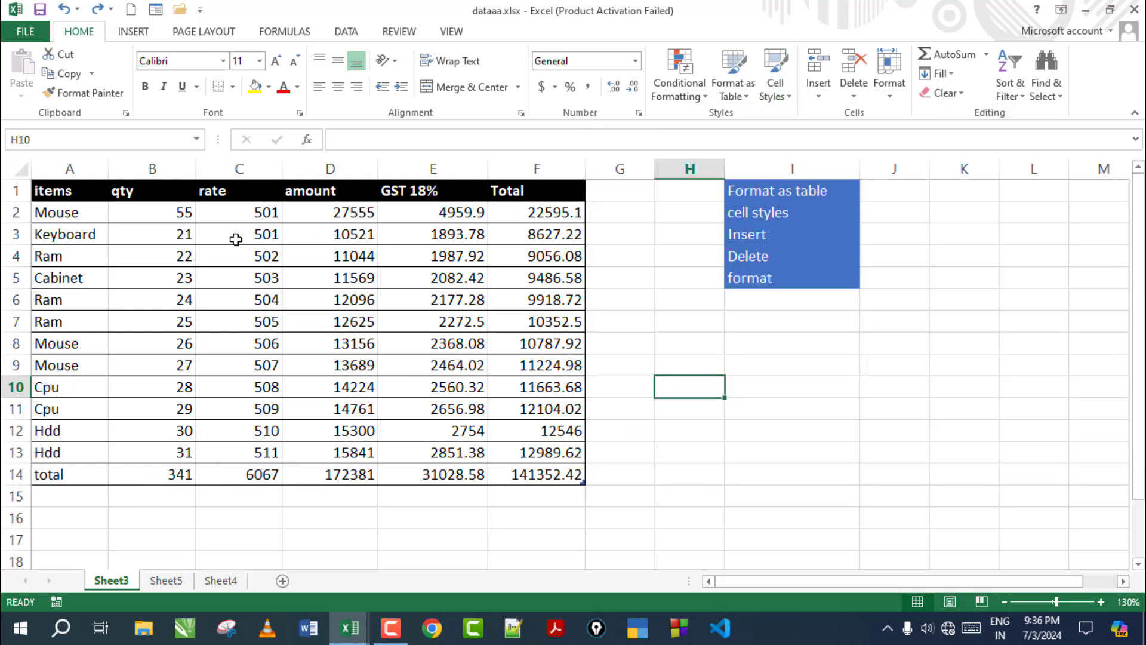
Apply the Heading 1 cell style to header row A1:F1
{"action": "left_click_drag", "start_coordinate": [67, 190], "coordinate": [520, 190]}
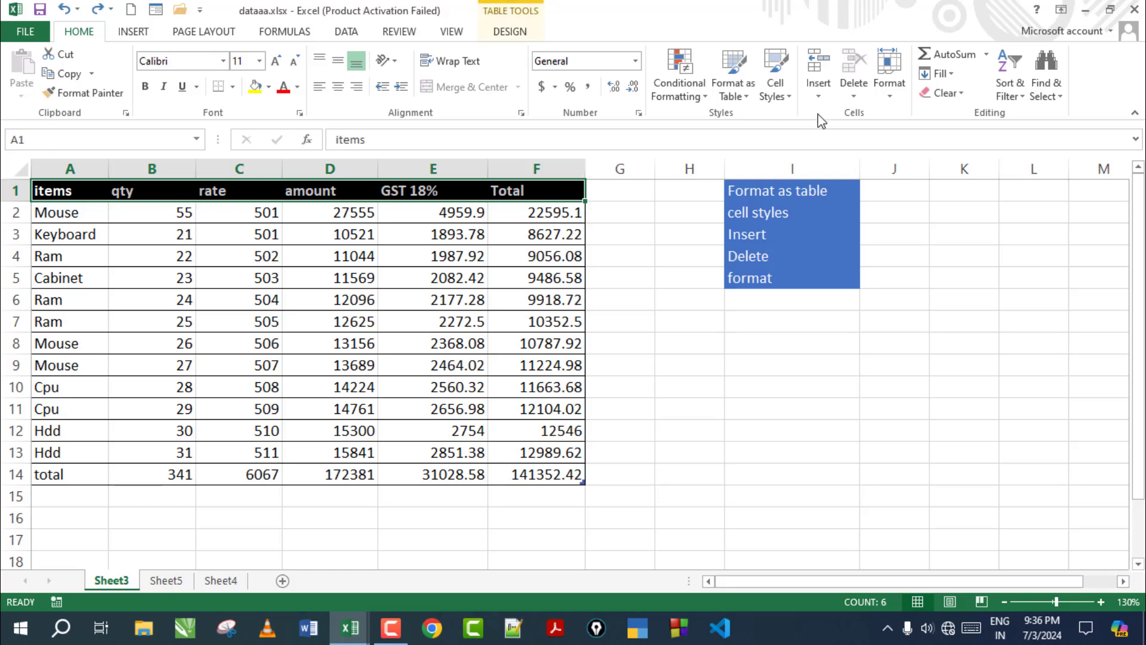
{"action": "left_click", "coordinate": [776, 81]}
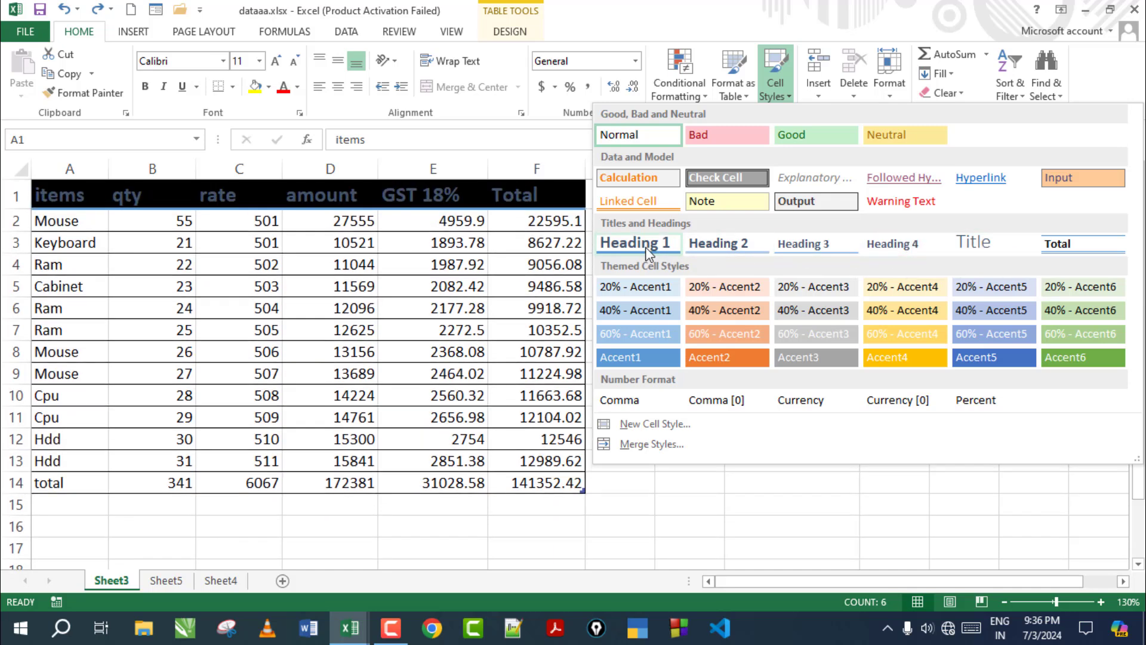
{"action": "left_click", "coordinate": [635, 243]}
{"action": "left_click", "coordinate": [400, 321]}
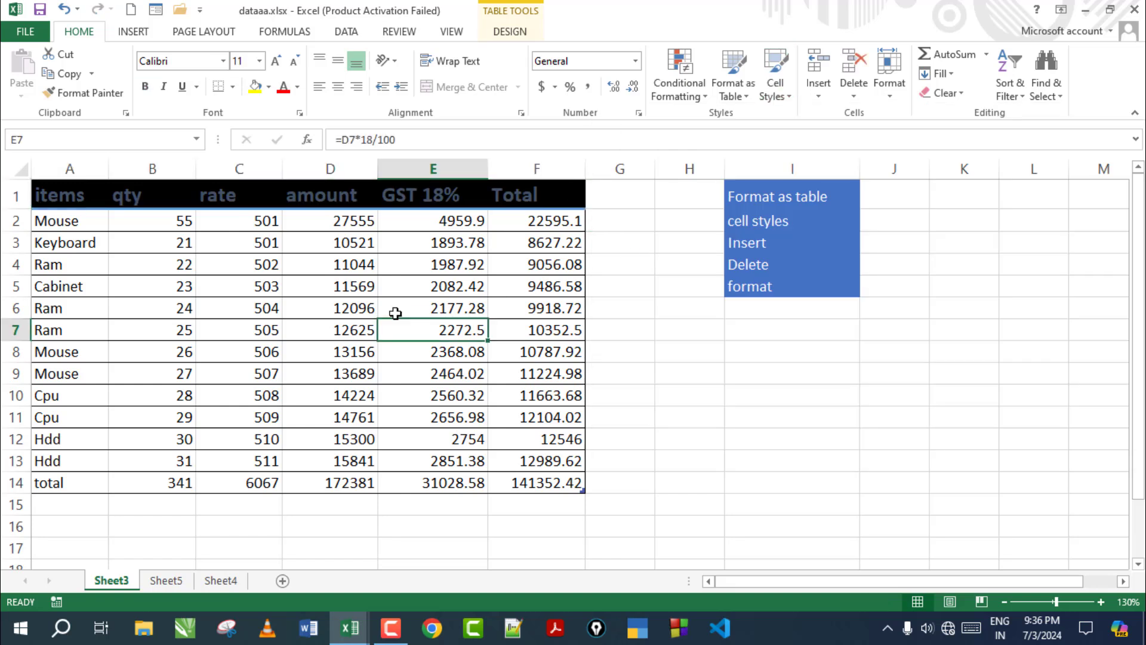
Inspect header cells A1, B1, C1 and E1, then select B3 holding 21
{"action": "left_click", "coordinate": [72, 197]}
{"action": "left_click", "coordinate": [159, 201]}
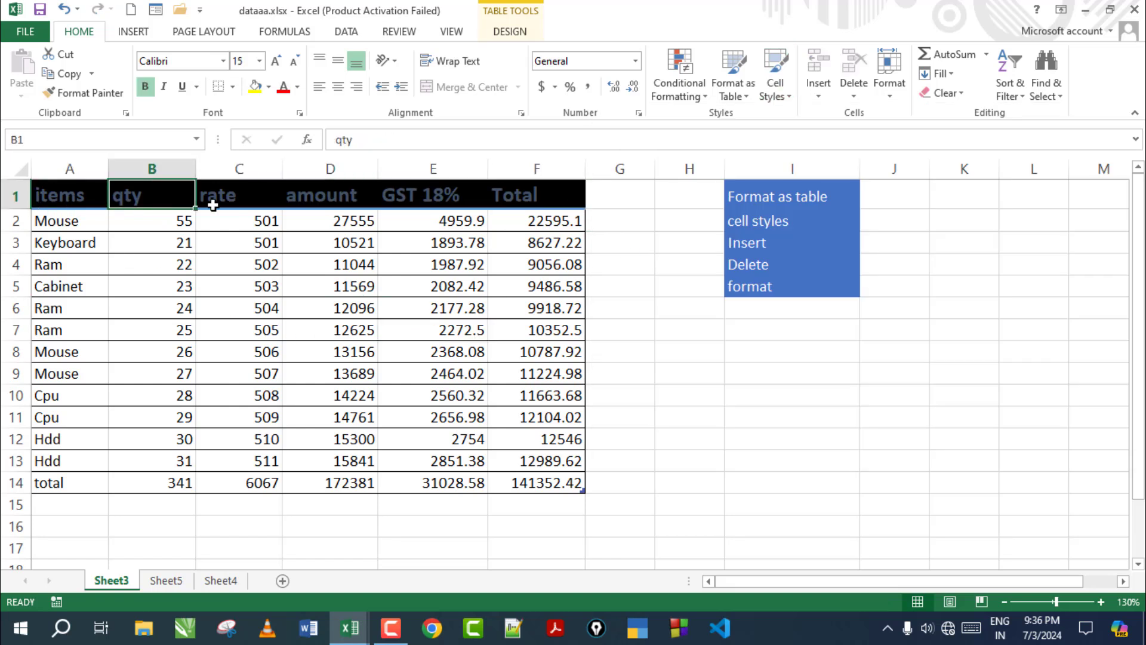
{"action": "left_click", "coordinate": [213, 204]}
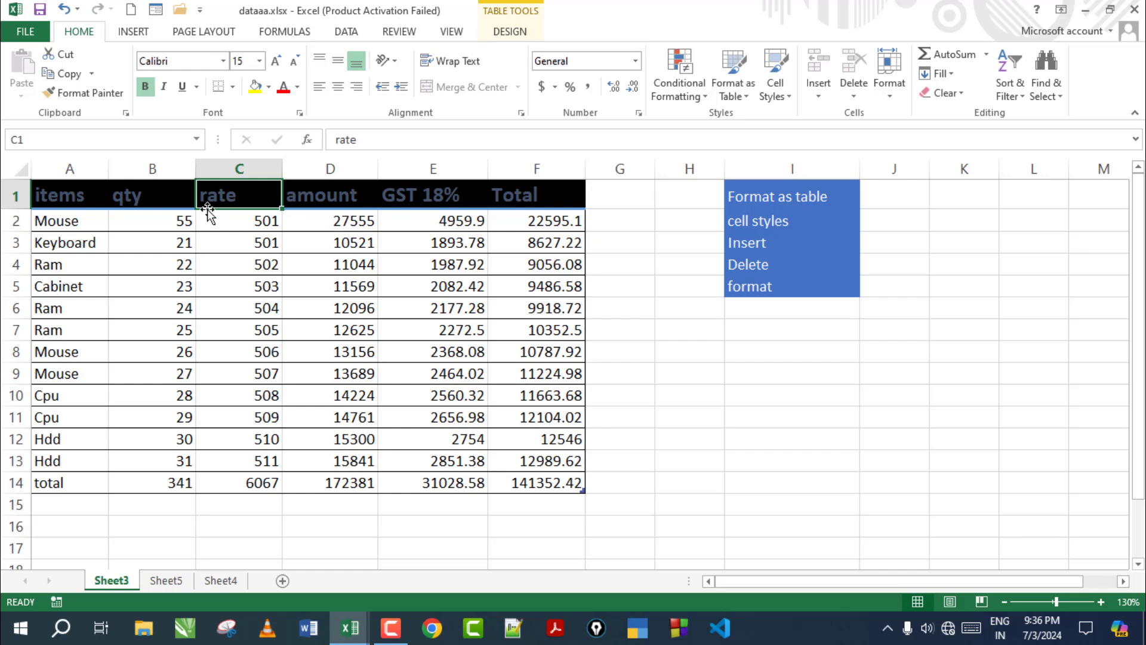
{"action": "left_click", "coordinate": [76, 198]}
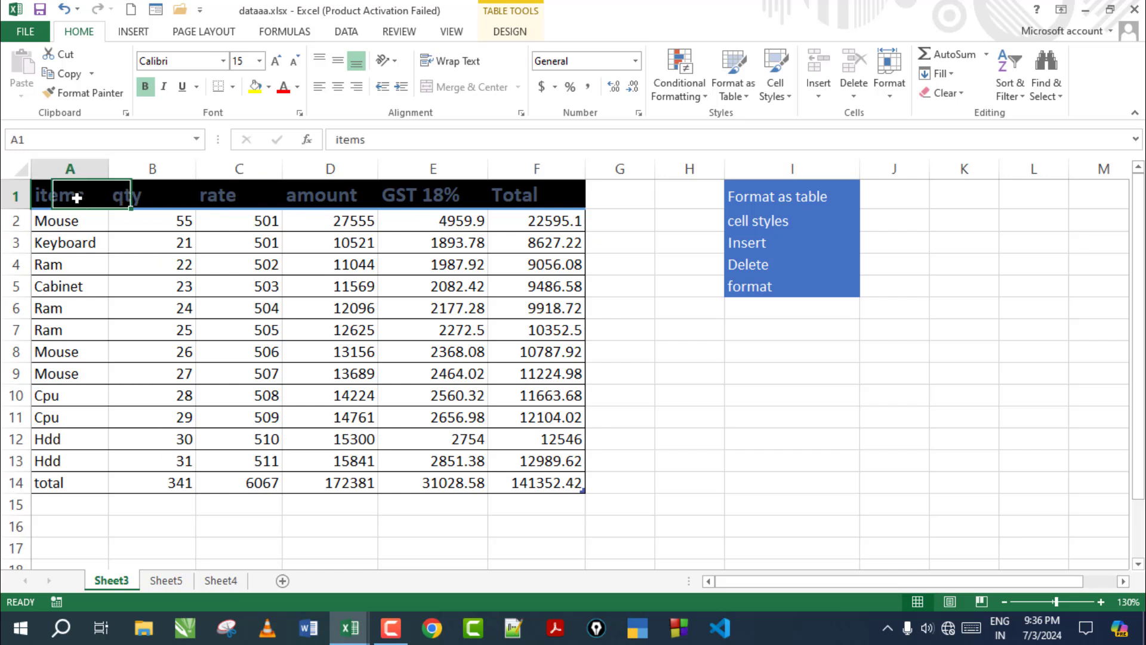
{"action": "left_click", "coordinate": [382, 197]}
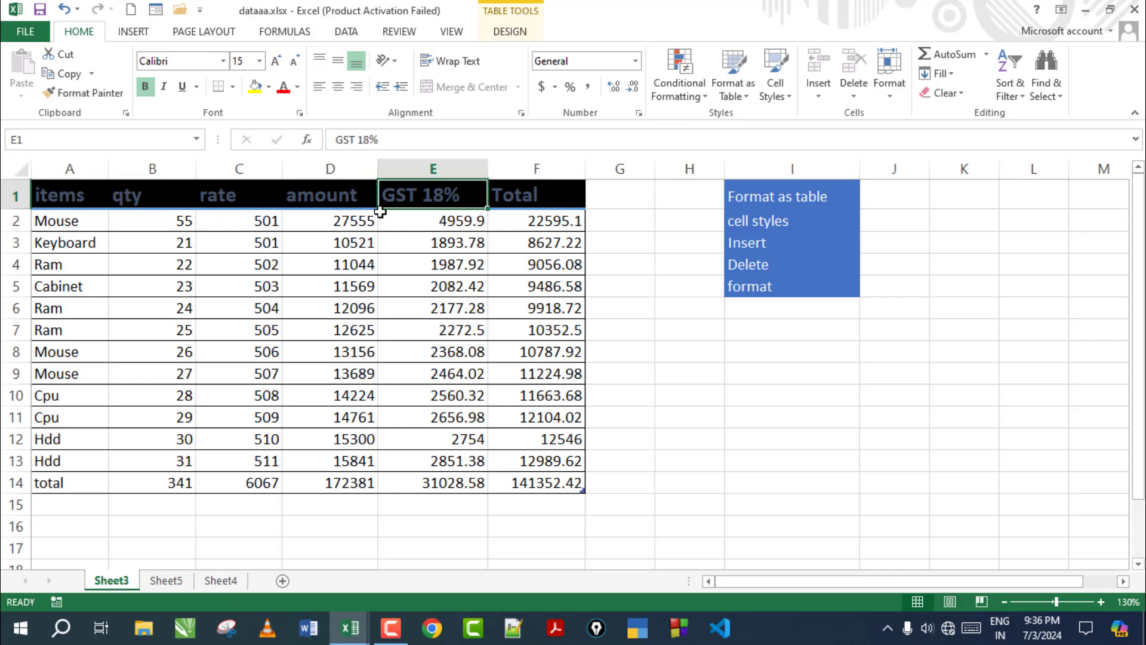
{"action": "left_click", "coordinate": [218, 290]}
{"action": "left_click", "coordinate": [177, 242]}
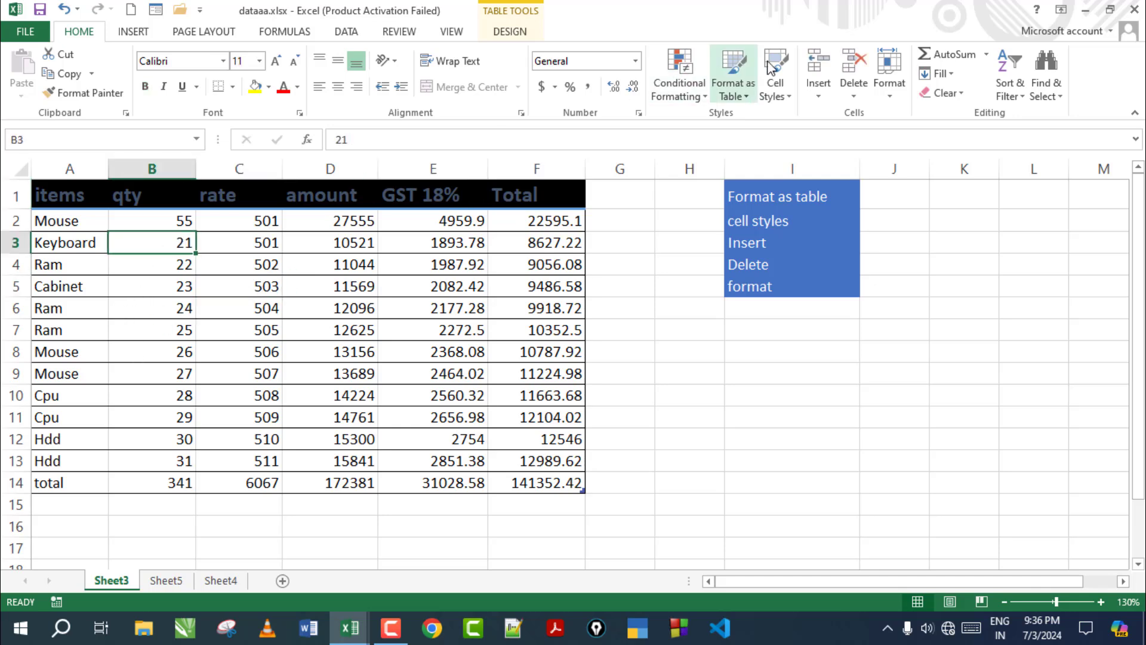
Mark qty 21 in B3 as Bad, rate 505 in C7 as Good, and 12096 in D6 as Neutral
{"action": "left_click", "coordinate": [788, 97]}
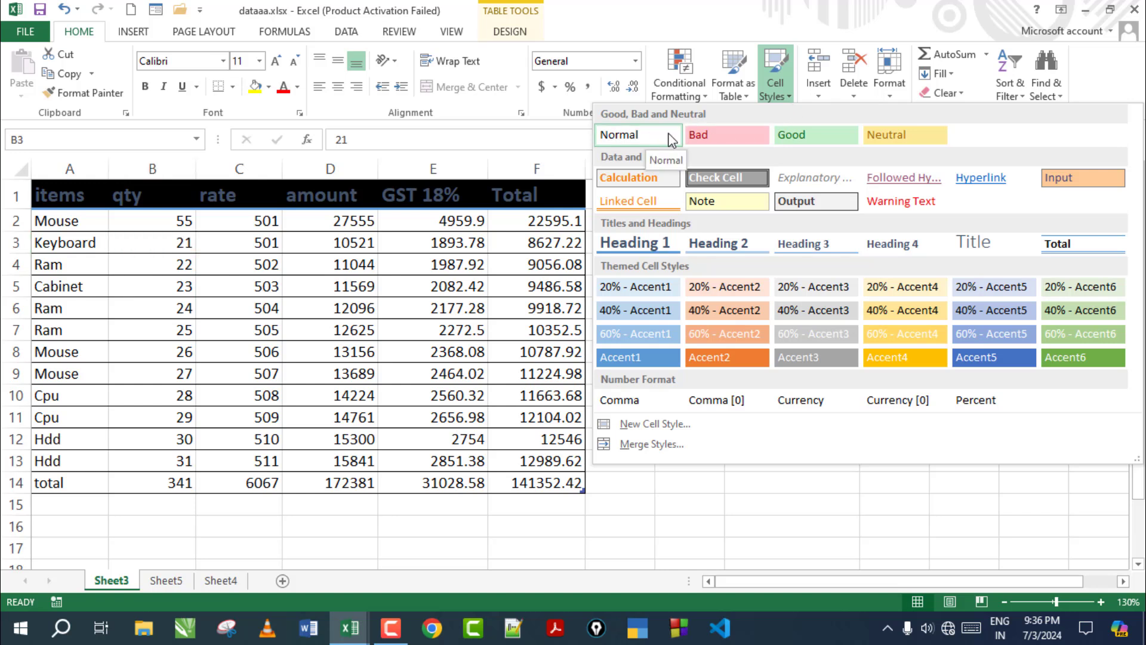
{"action": "left_click", "coordinate": [725, 132]}
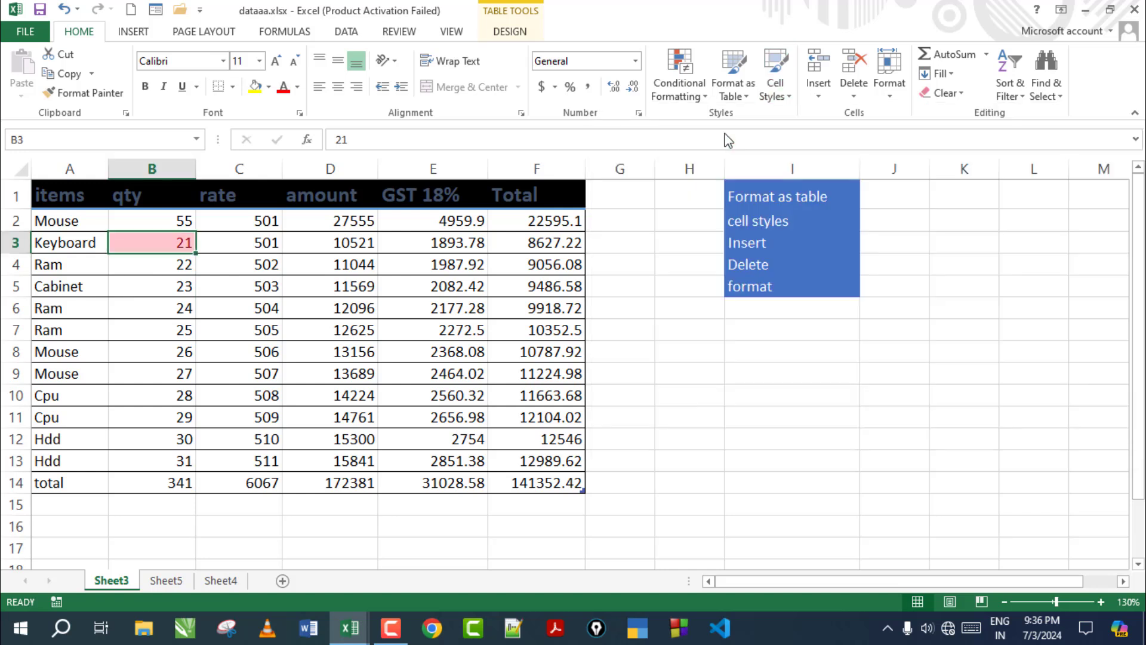
{"action": "left_click", "coordinate": [256, 325]}
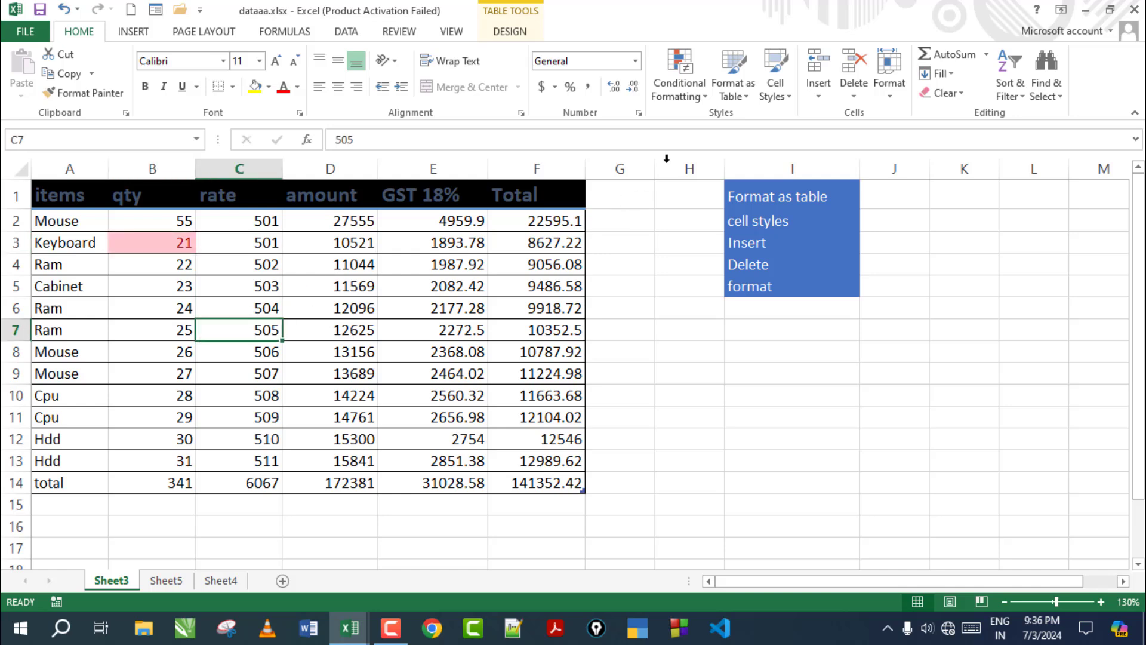
{"action": "left_click", "coordinate": [786, 97]}
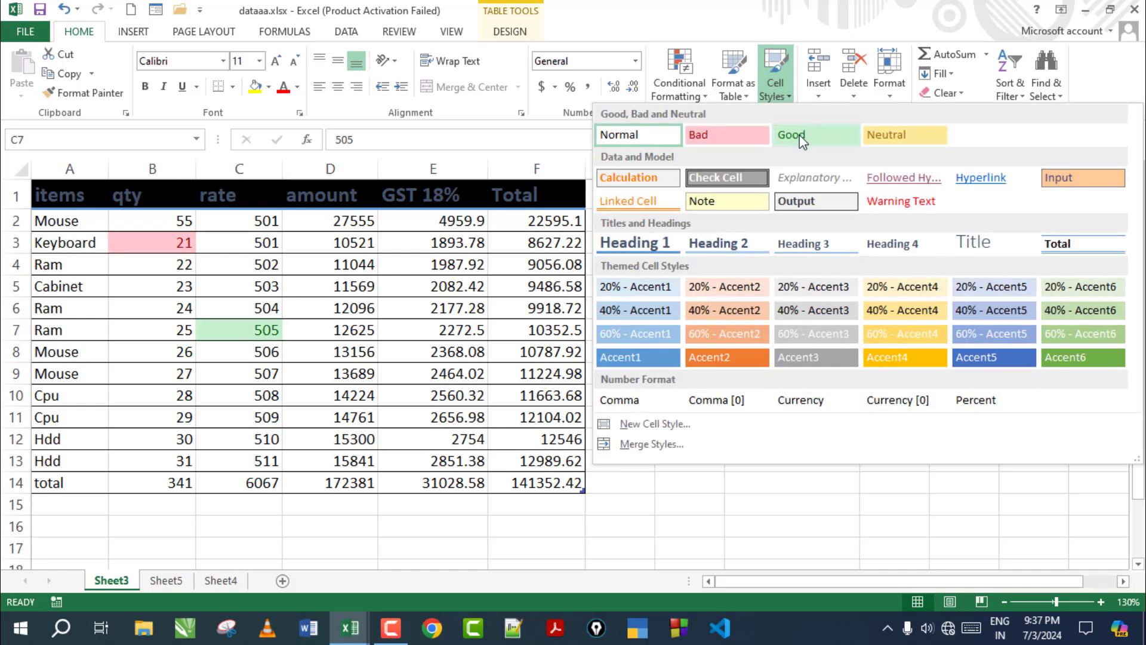
{"action": "left_click", "coordinate": [798, 127]}
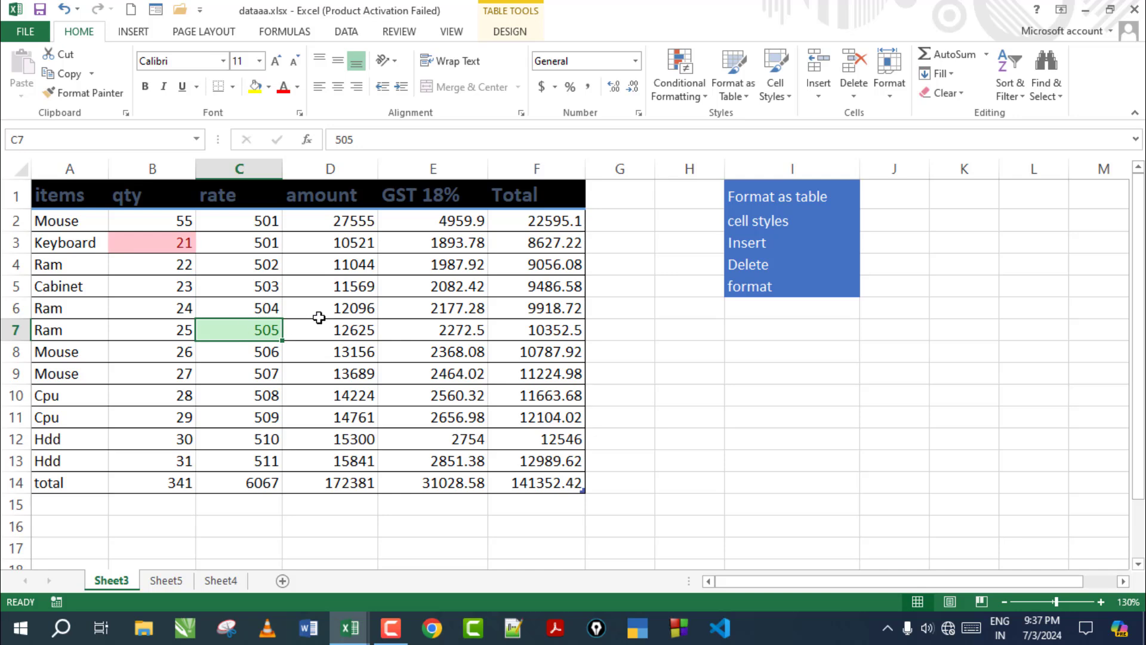
{"action": "left_click", "coordinate": [339, 306]}
{"action": "left_click", "coordinate": [777, 95]}
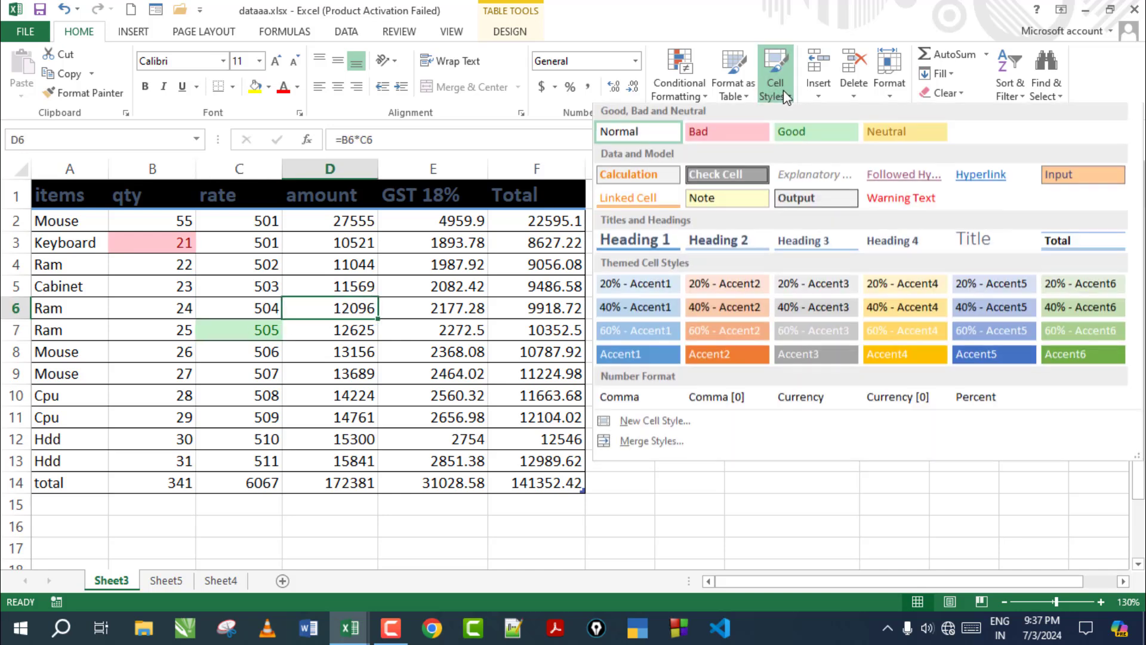
{"action": "left_click", "coordinate": [900, 136]}
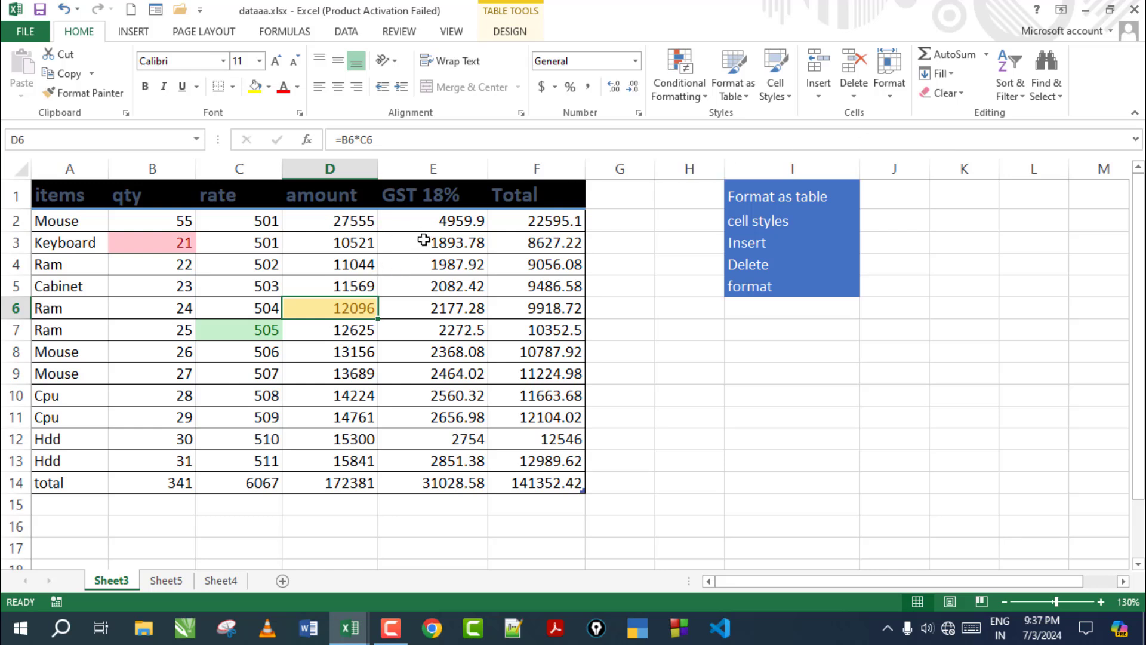
{"action": "left_click_drag", "start_coordinate": [435, 222], "coordinate": [451, 479]}
Give GST values E2:E14 the Good style and Total values F2:F14 the Check Cell style
{"action": "left_click", "coordinate": [778, 89]}
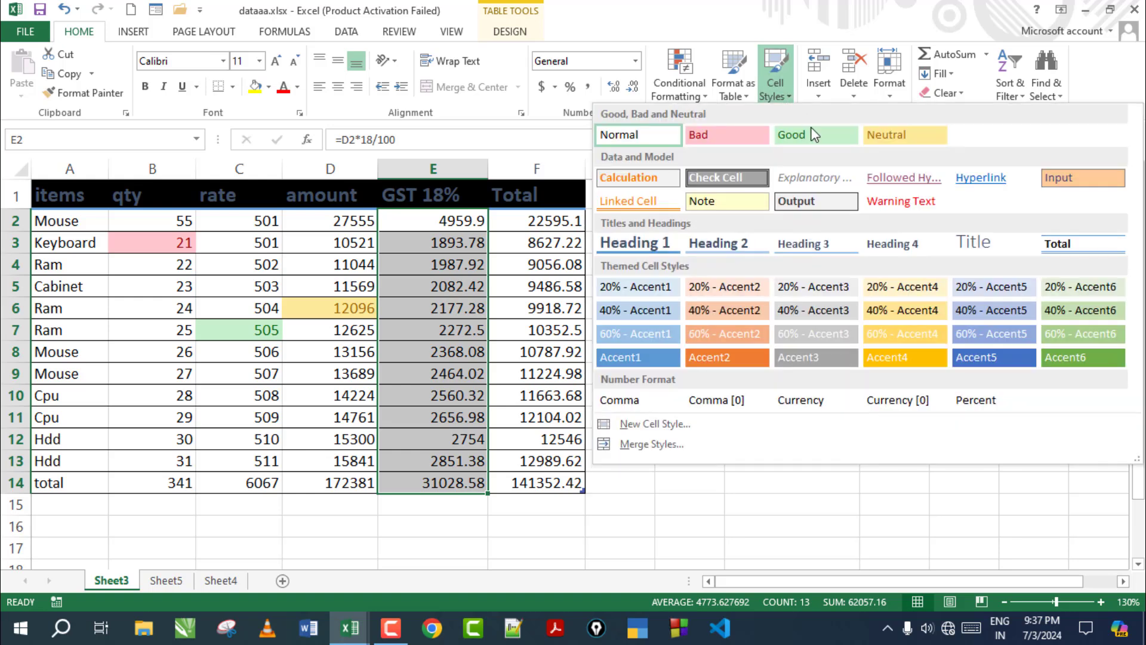
{"action": "left_click", "coordinate": [819, 142]}
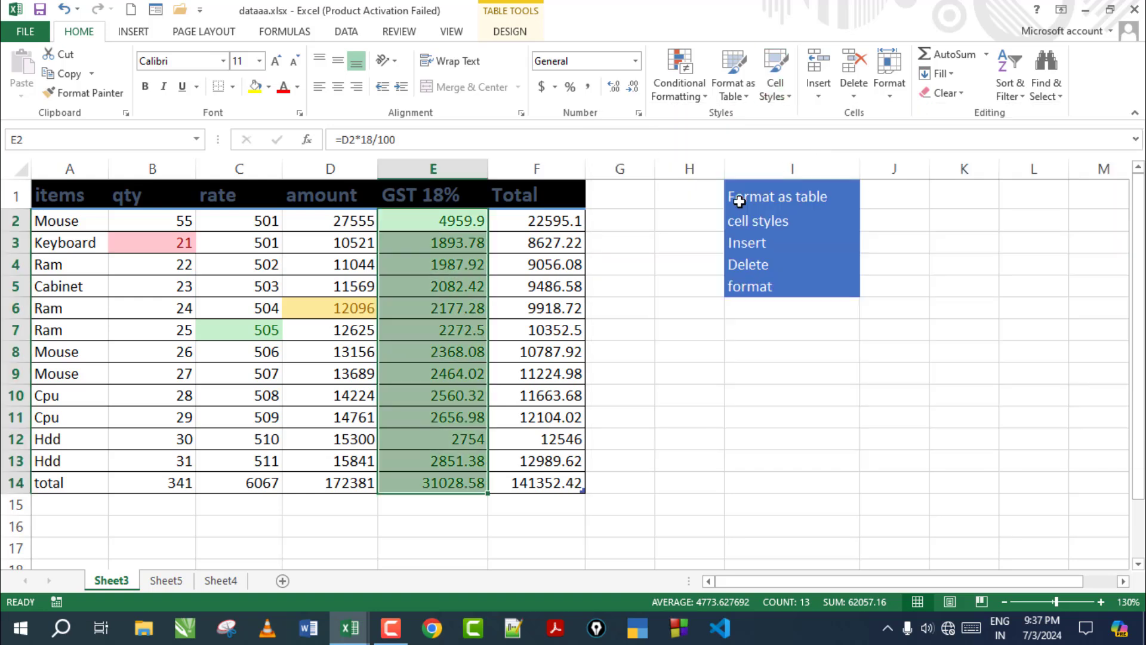
{"action": "left_click", "coordinate": [539, 288]}
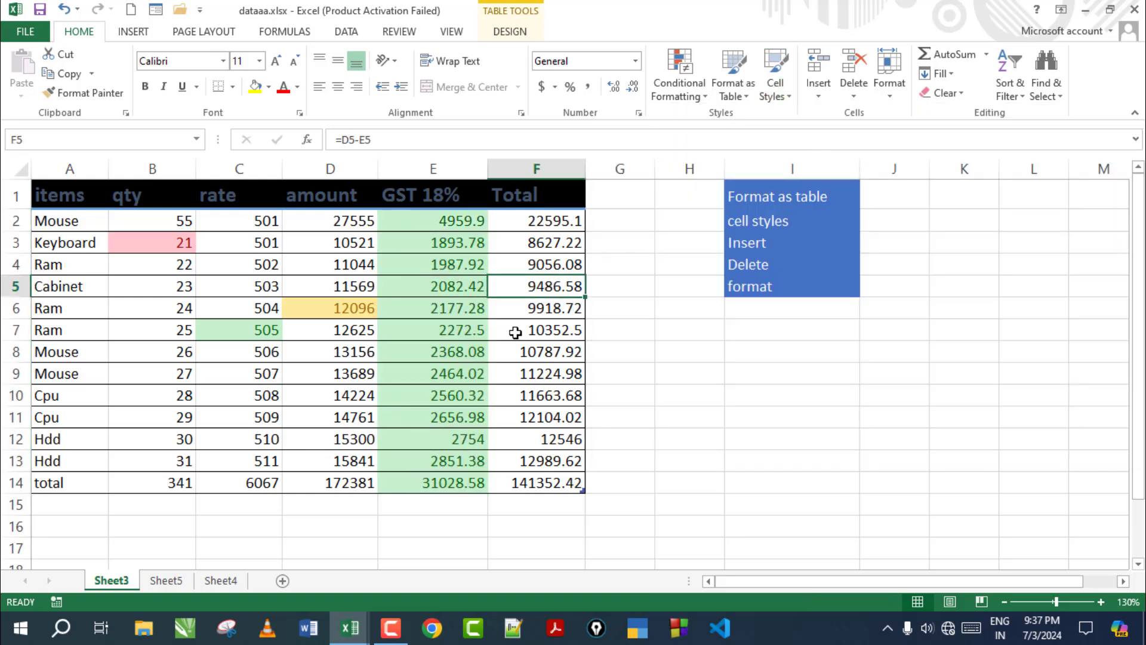
{"action": "left_click_drag", "start_coordinate": [574, 214], "coordinate": [552, 481]}
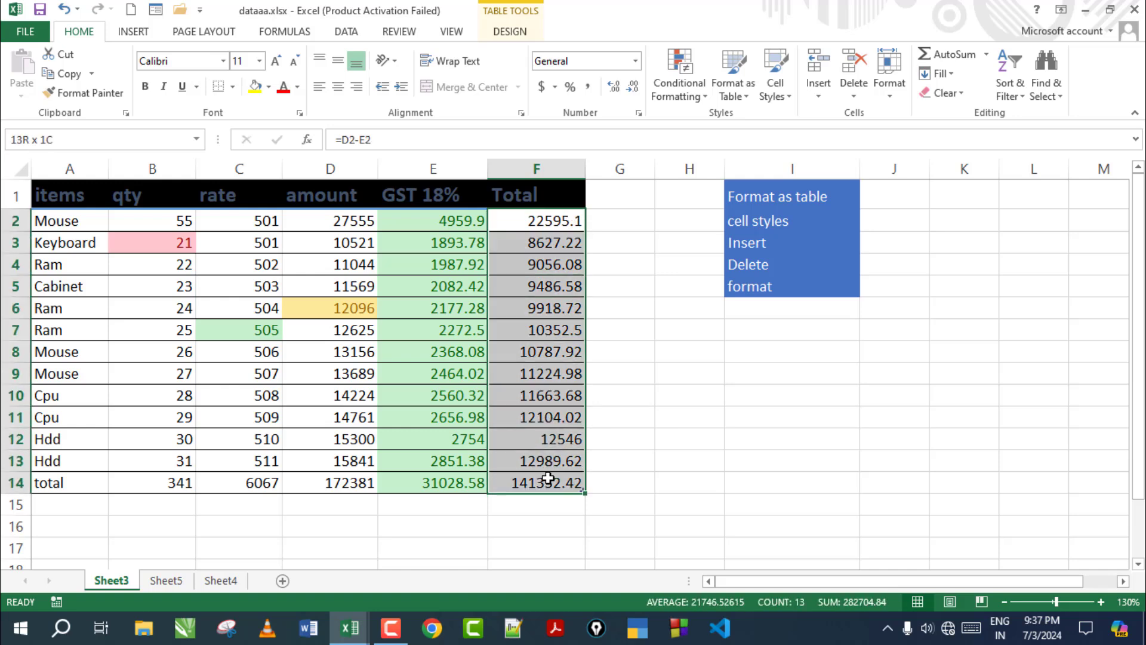
{"action": "left_click", "coordinate": [775, 75]}
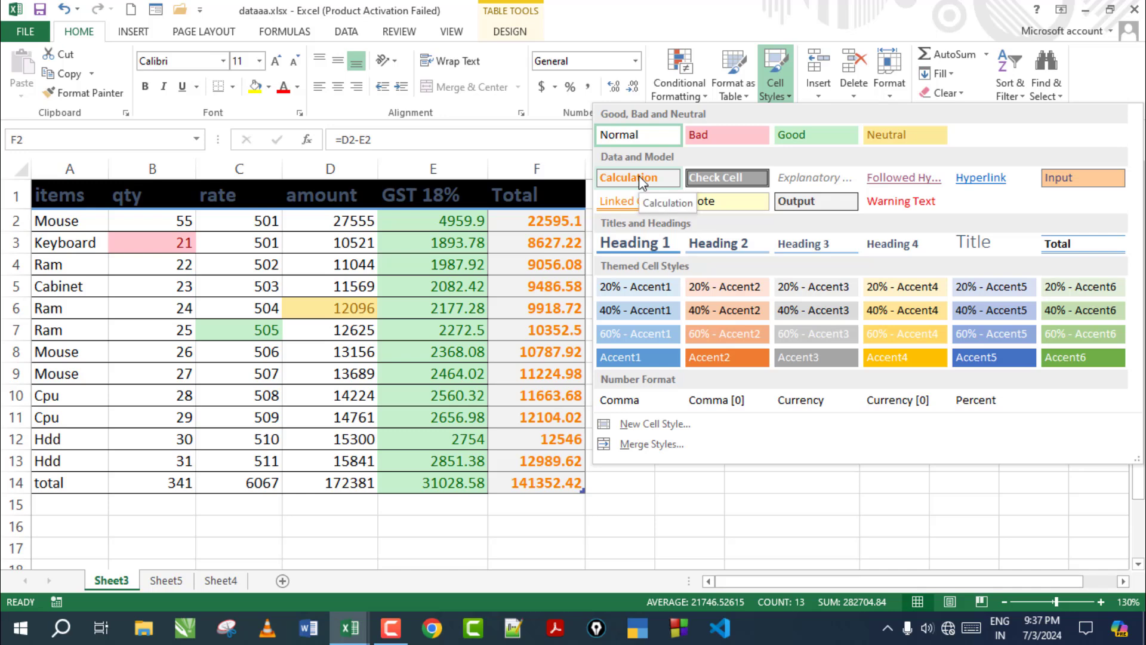
{"action": "left_click", "coordinate": [718, 178]}
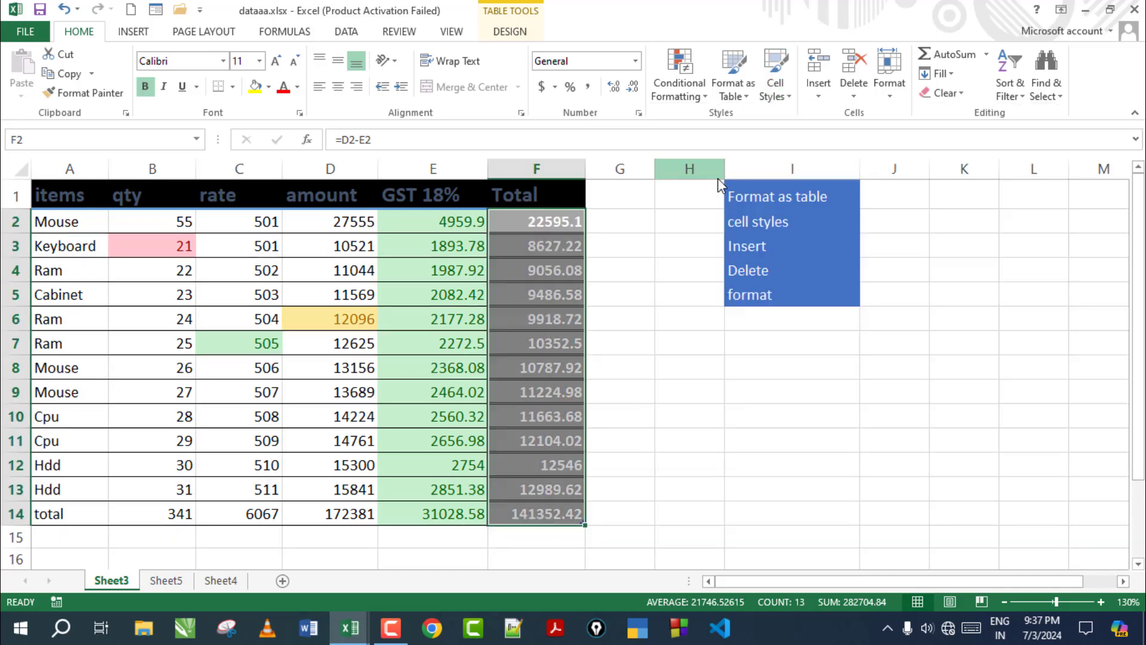
Reopen and close the Cell Styles gallery, then select the table data
{"action": "left_click", "coordinate": [566, 295]}
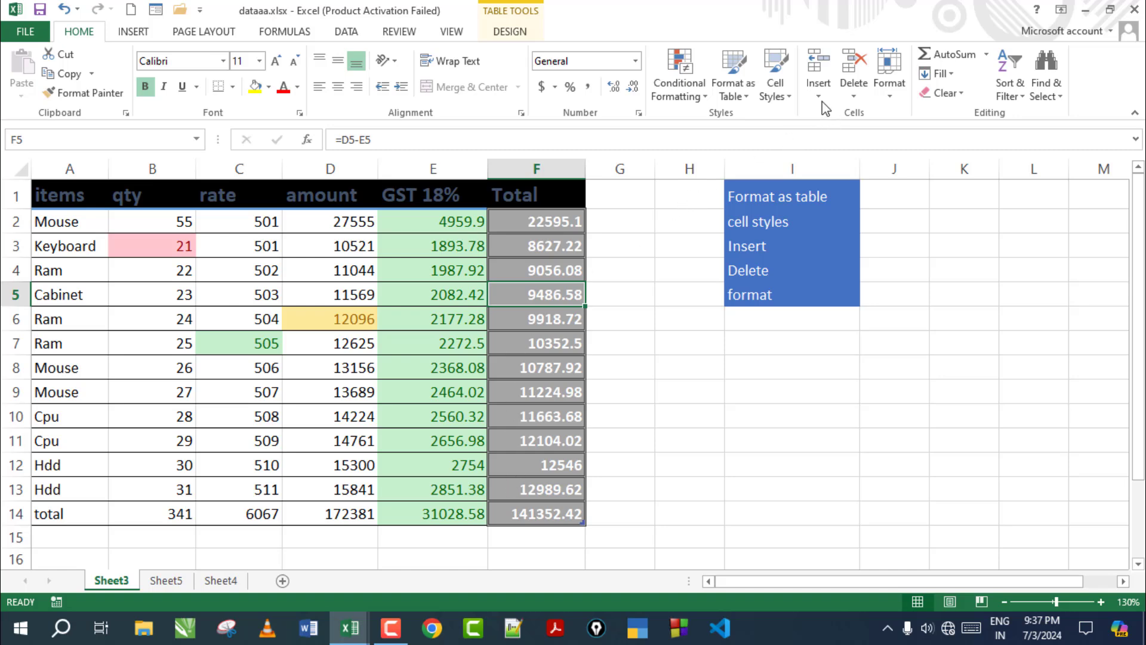
{"action": "left_click", "coordinate": [779, 86]}
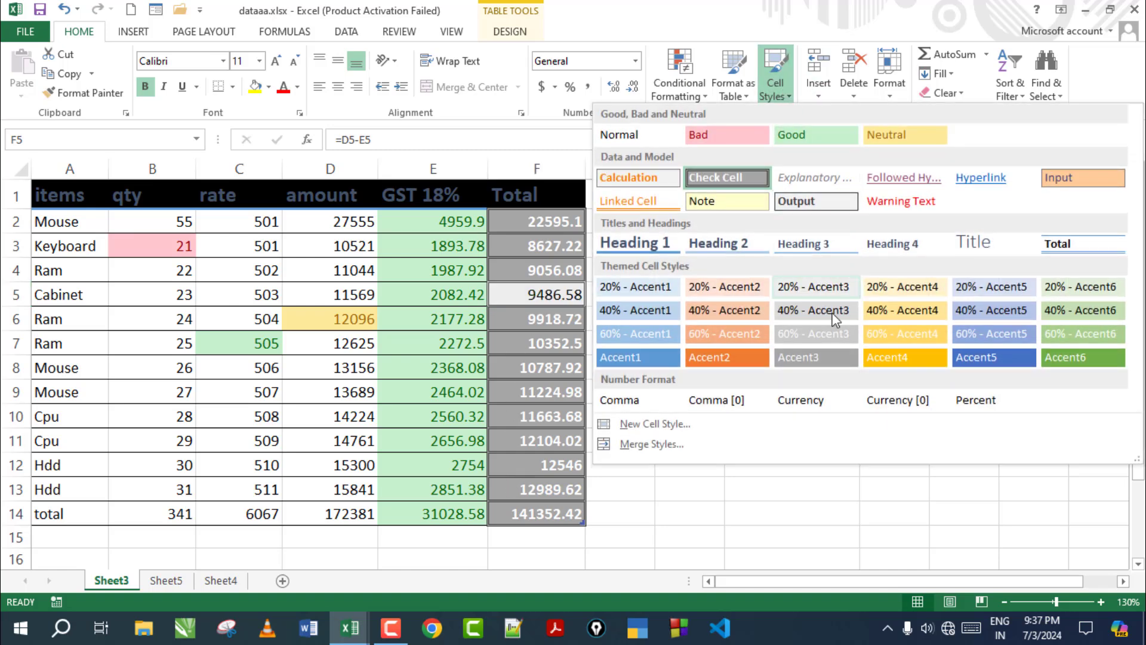
{"action": "left_click", "coordinate": [58, 220]}
{"action": "left_click_drag", "start_coordinate": [58, 220], "coordinate": [528, 514]}
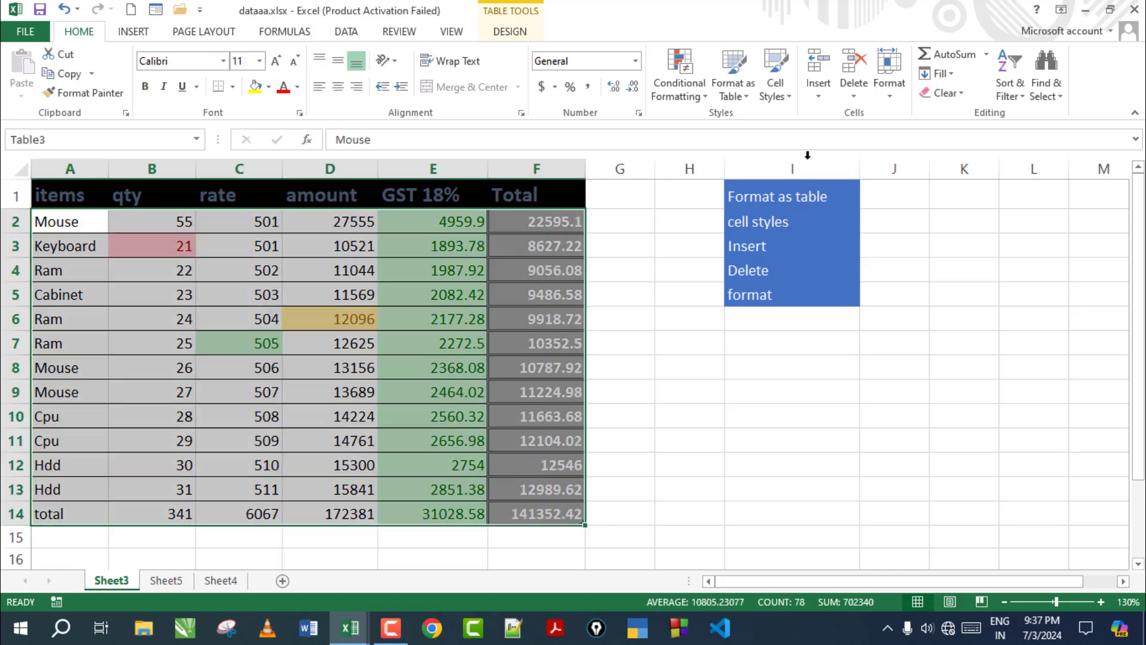
Try the 60% - Accent5 cell style on the table cells and reopen the Cell Styles gallery
{"action": "left_click", "coordinate": [774, 90]}
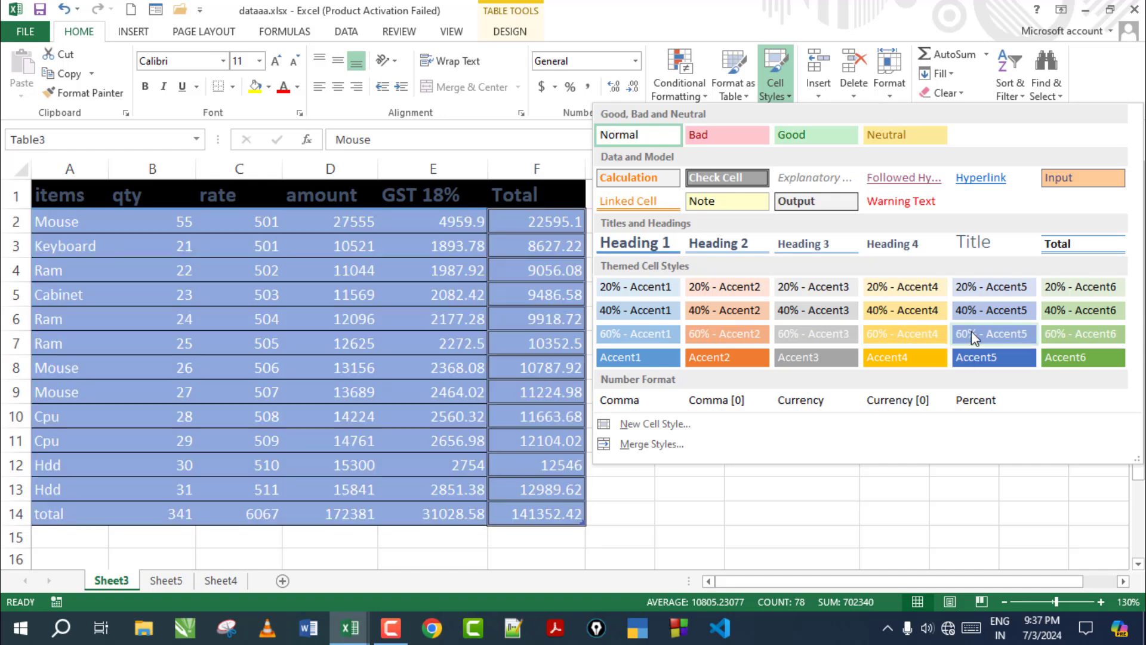
{"action": "left_click", "coordinate": [971, 332]}
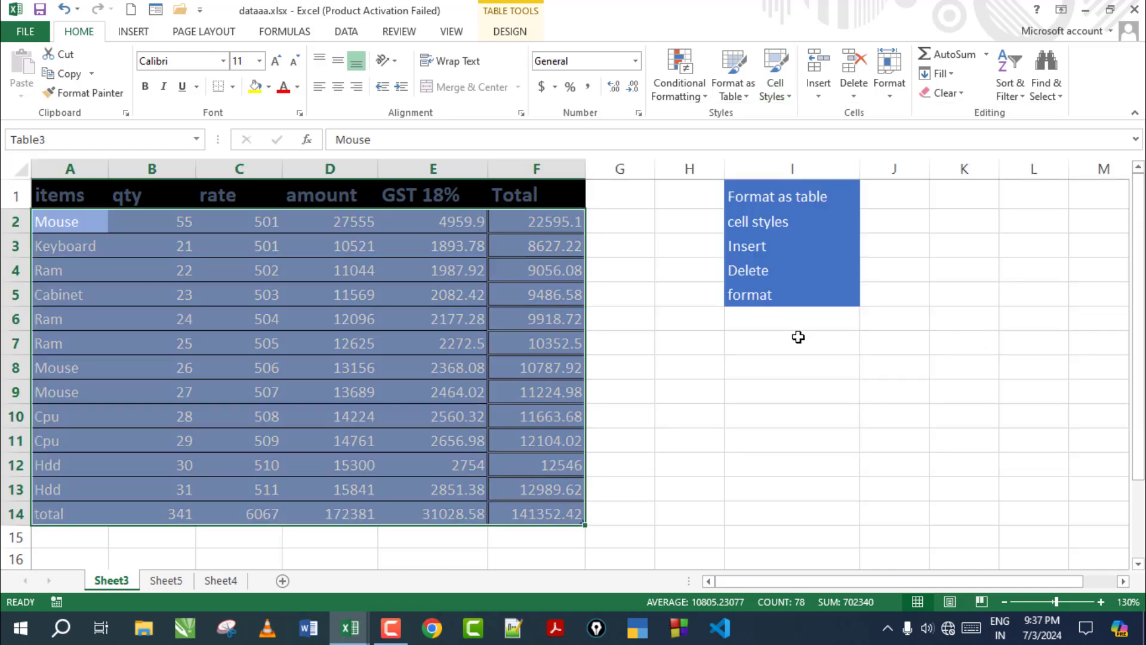
{"action": "left_click", "coordinate": [776, 87]}
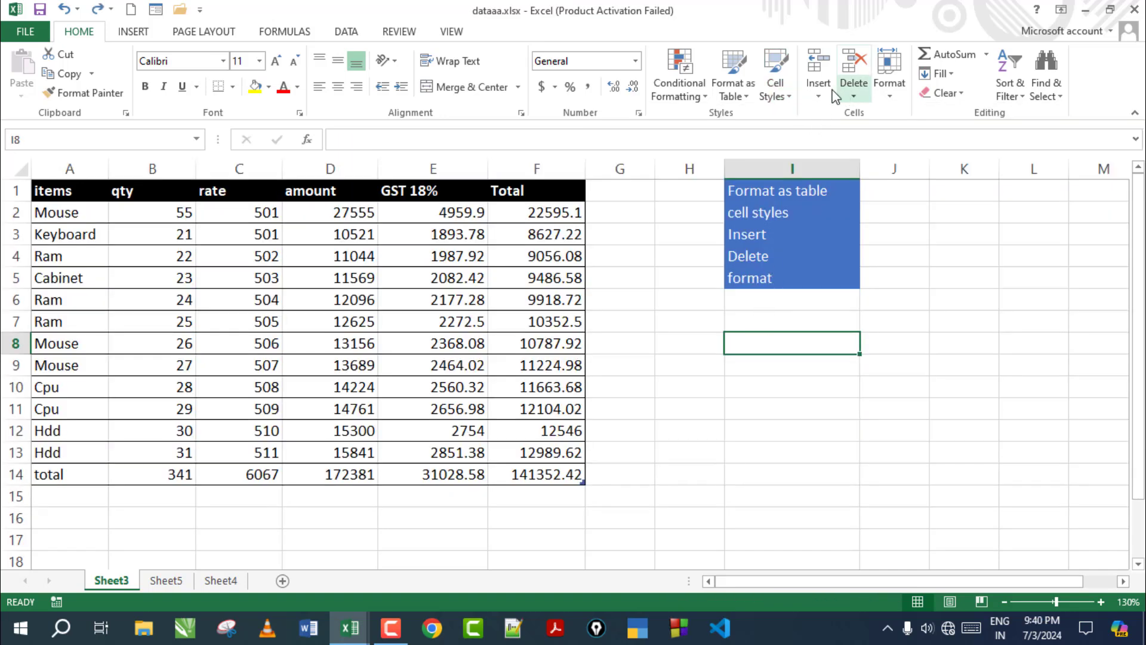
Enter a person's name in cell I8
{"action": "left_click", "coordinate": [826, 90]}
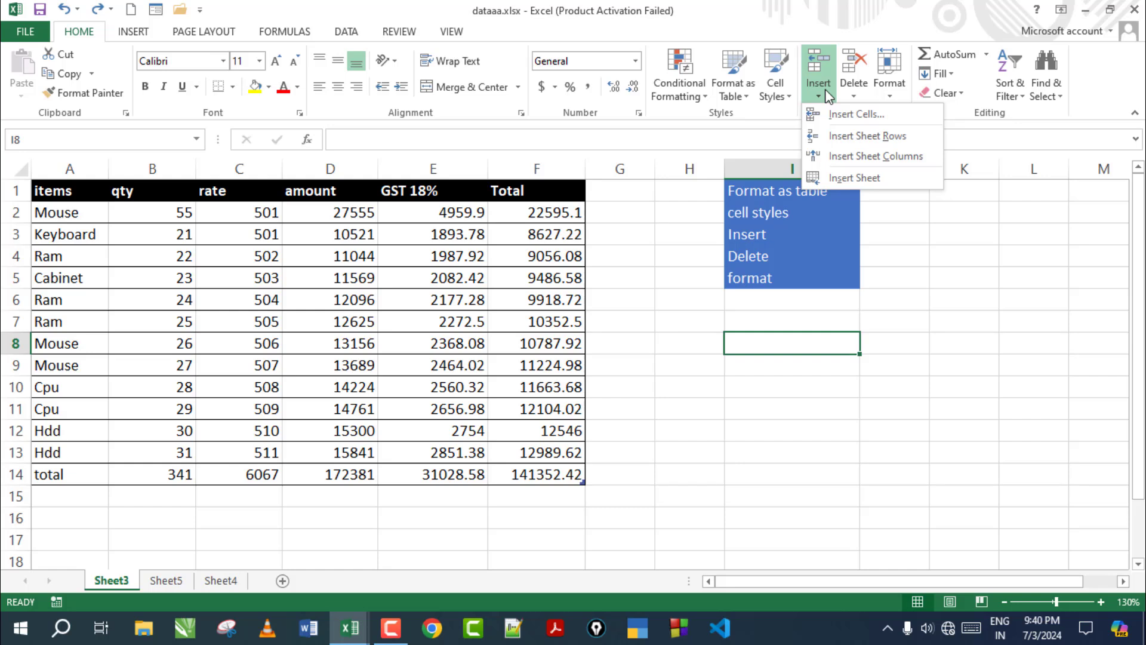
{"action": "left_click", "coordinate": [821, 396]}
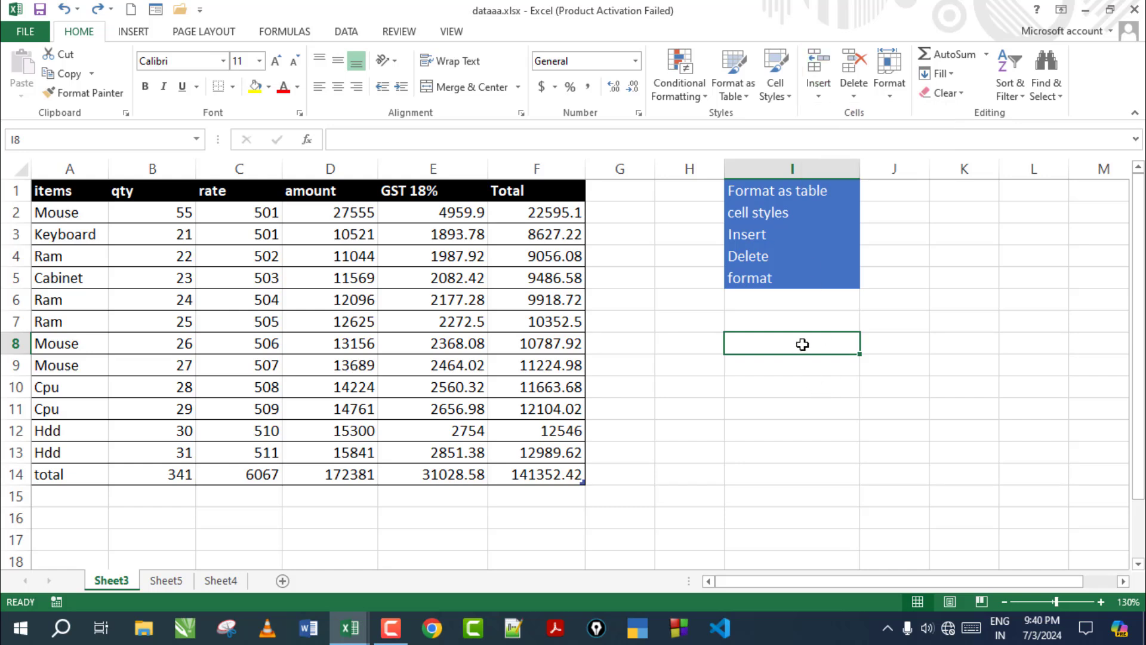
{"action": "type", "text": "ramesh"}
{"action": "key", "text": "ctrl+Return"}
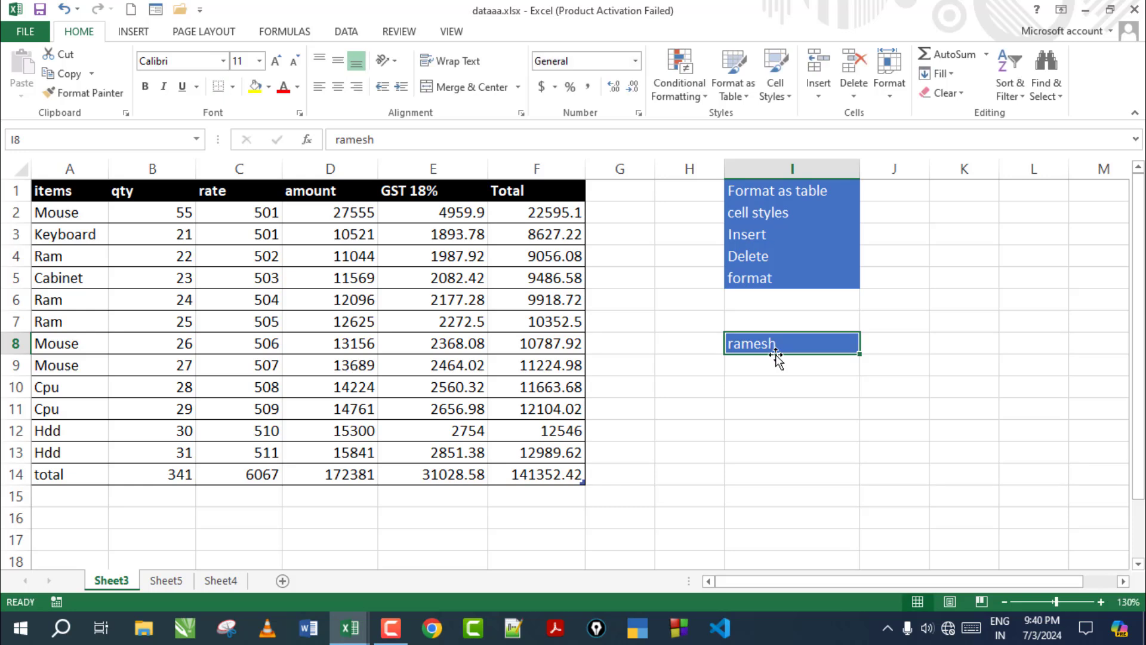
Insert two cells at I8 with Shift cells right, pushing the name to K8
{"action": "left_click", "coordinate": [818, 98]}
{"action": "left_click", "coordinate": [828, 111]}
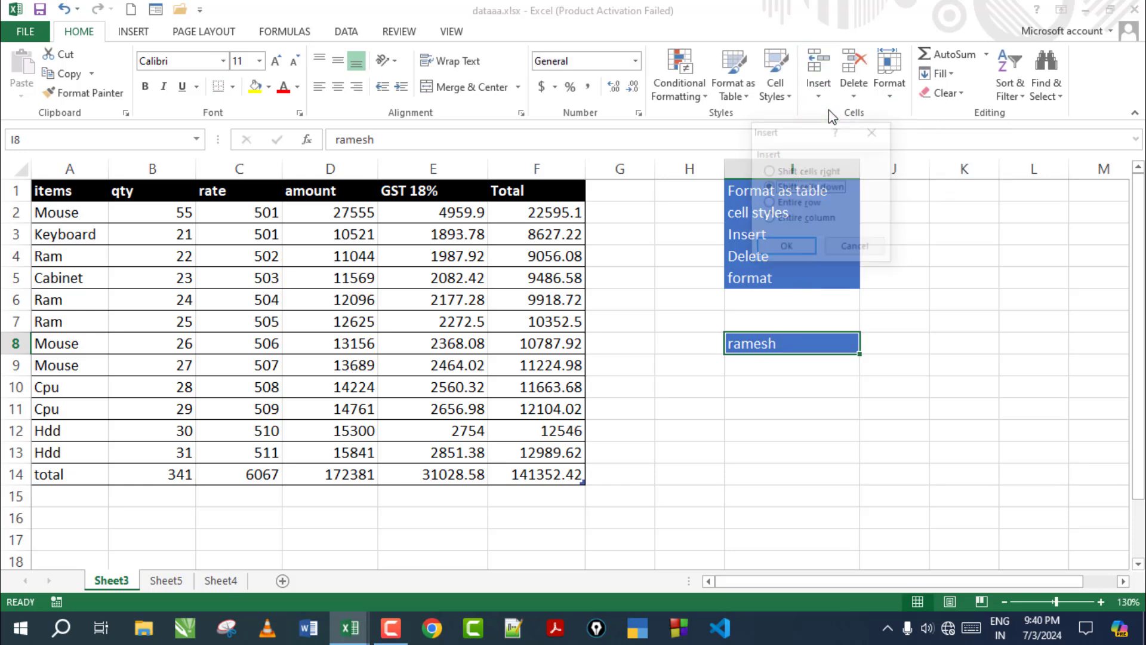
{"action": "left_click_drag", "start_coordinate": [806, 132], "coordinate": [971, 267]}
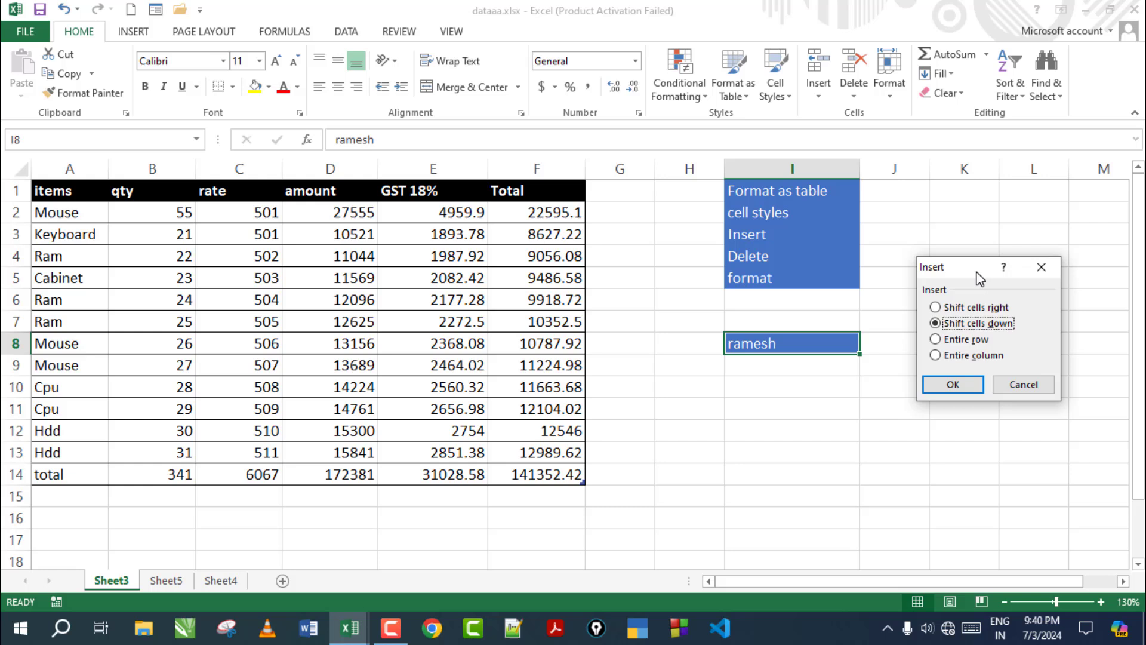
{"action": "left_click", "coordinate": [948, 309]}
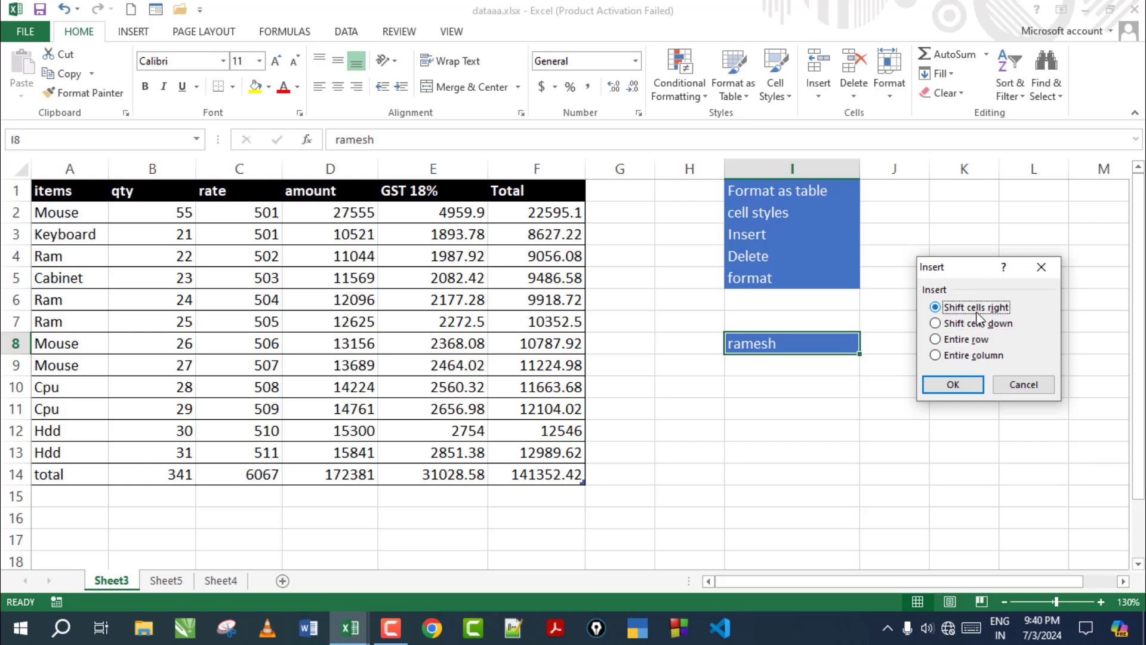
{"action": "left_click", "coordinate": [949, 386]}
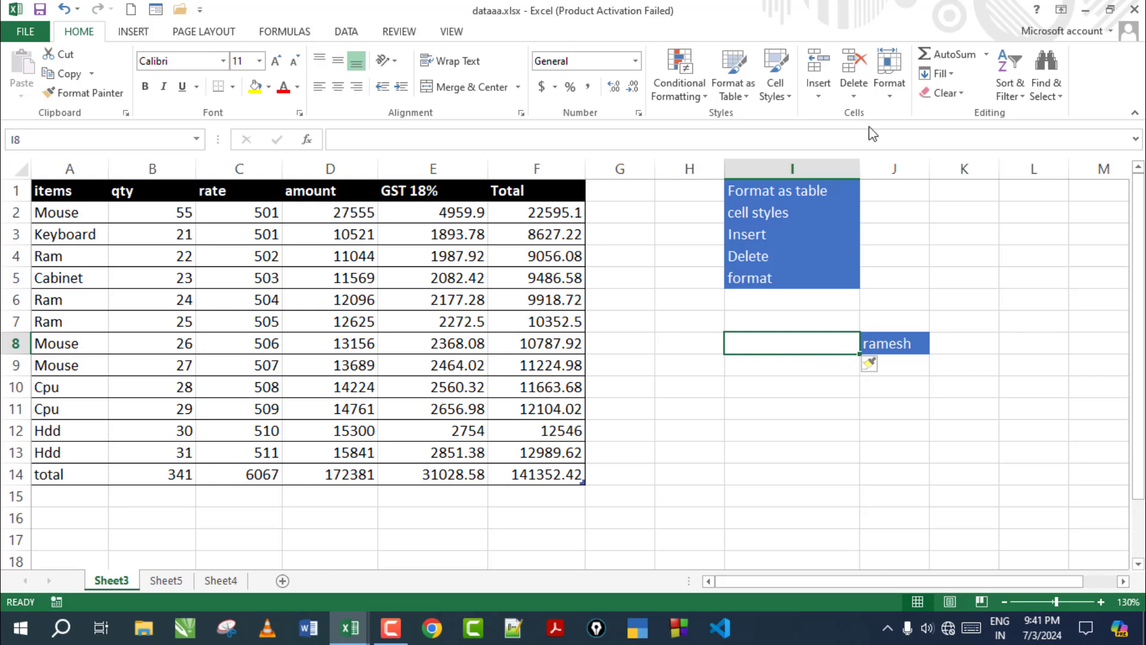
{"action": "left_click", "coordinate": [818, 93]}
{"action": "left_click", "coordinate": [833, 118]}
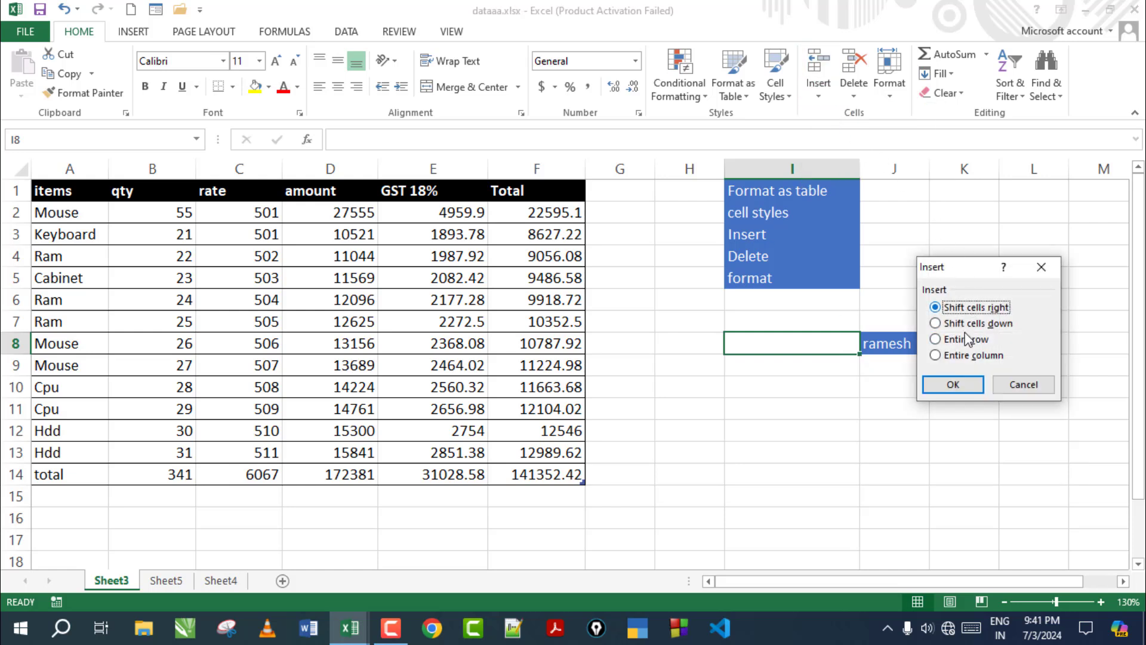
{"action": "left_click", "coordinate": [951, 385]}
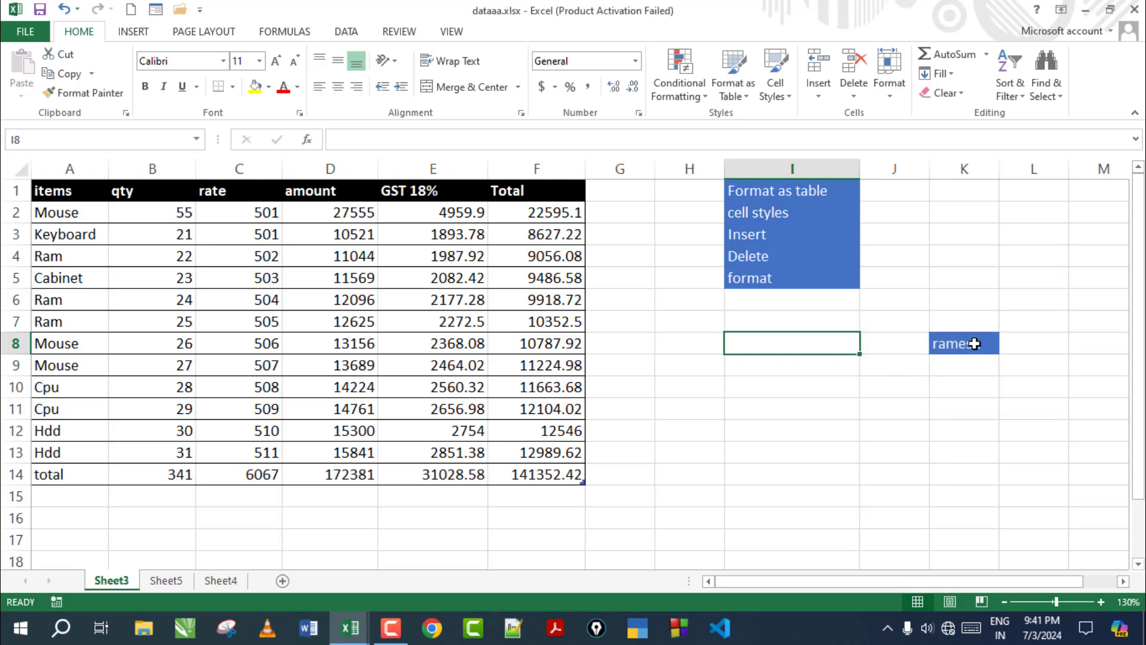
Check cells I8, J8 and K8 to confirm the name now sits in K8
{"action": "left_click", "coordinate": [897, 343]}
{"action": "left_click", "coordinate": [824, 342], "text": "shift"}
{"action": "left_click", "coordinate": [901, 345]}
{"action": "left_click", "coordinate": [978, 345]}
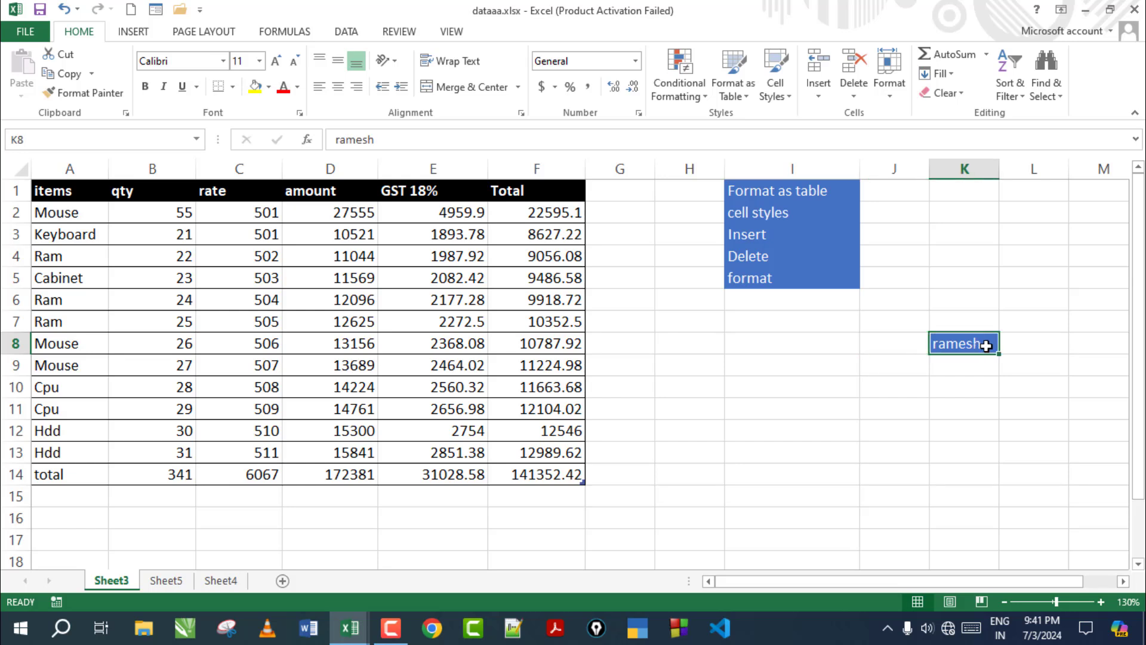
{"action": "left_click", "coordinate": [808, 341]}
{"action": "left_click", "coordinate": [955, 342]}
{"action": "left_click", "coordinate": [806, 349]}
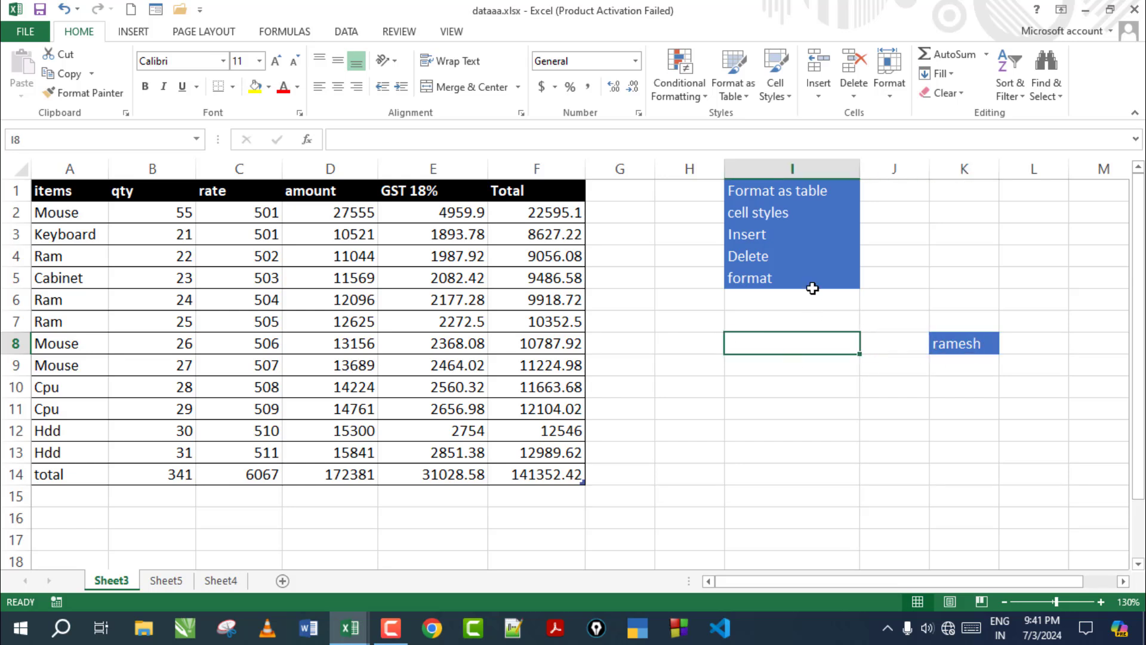
Insert two blank sheet rows at row 8, moving the total down to row 16
{"action": "left_click", "coordinate": [818, 93]}
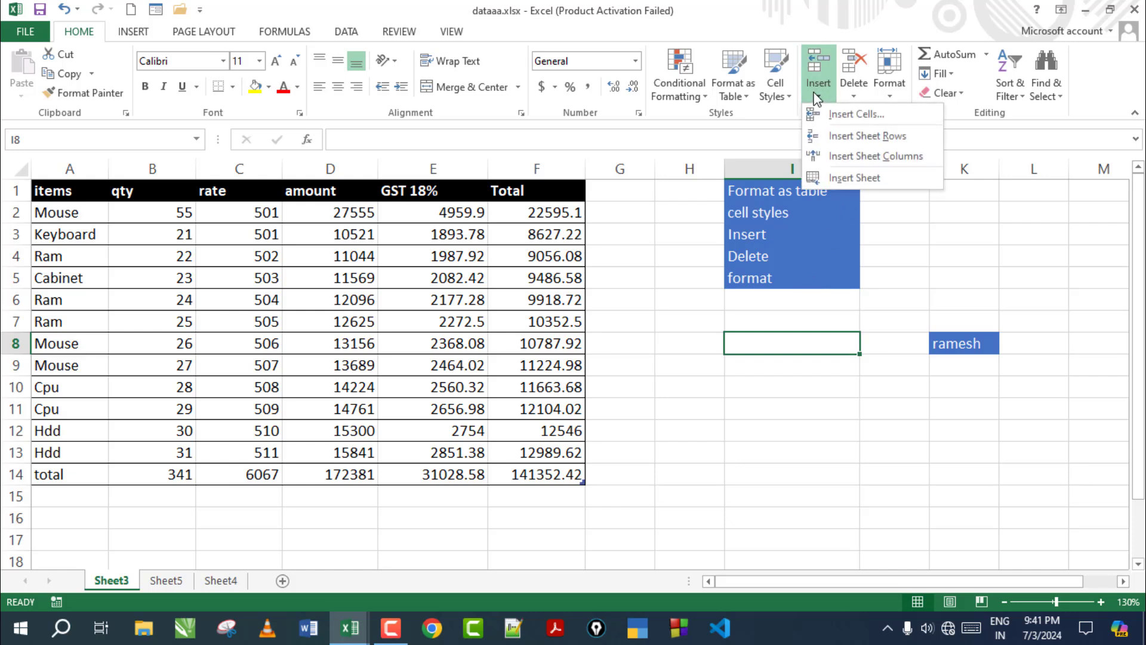
{"action": "left_click", "coordinate": [842, 139]}
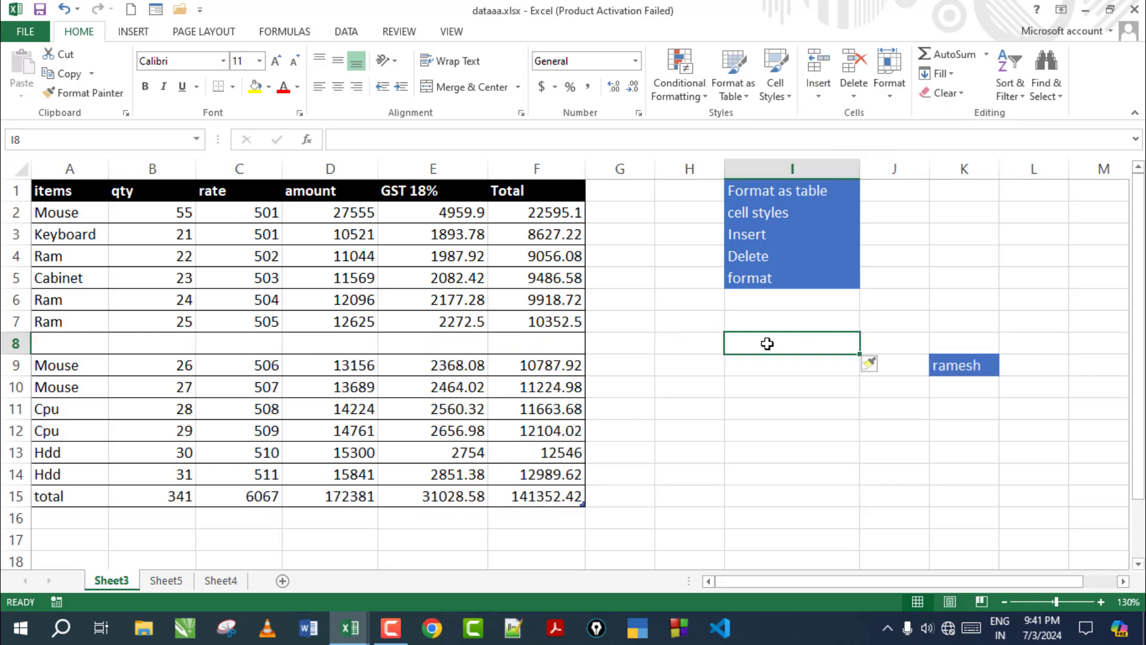
{"action": "left_click_drag", "start_coordinate": [766, 343], "coordinate": [54, 348]}
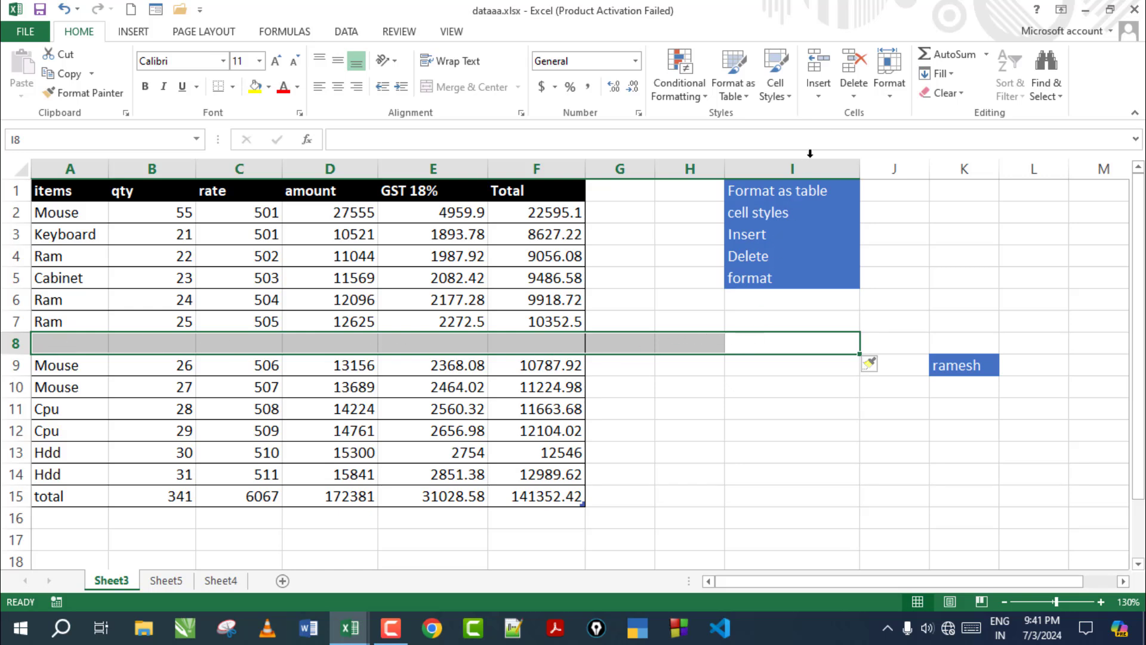
{"action": "left_click", "coordinate": [825, 91]}
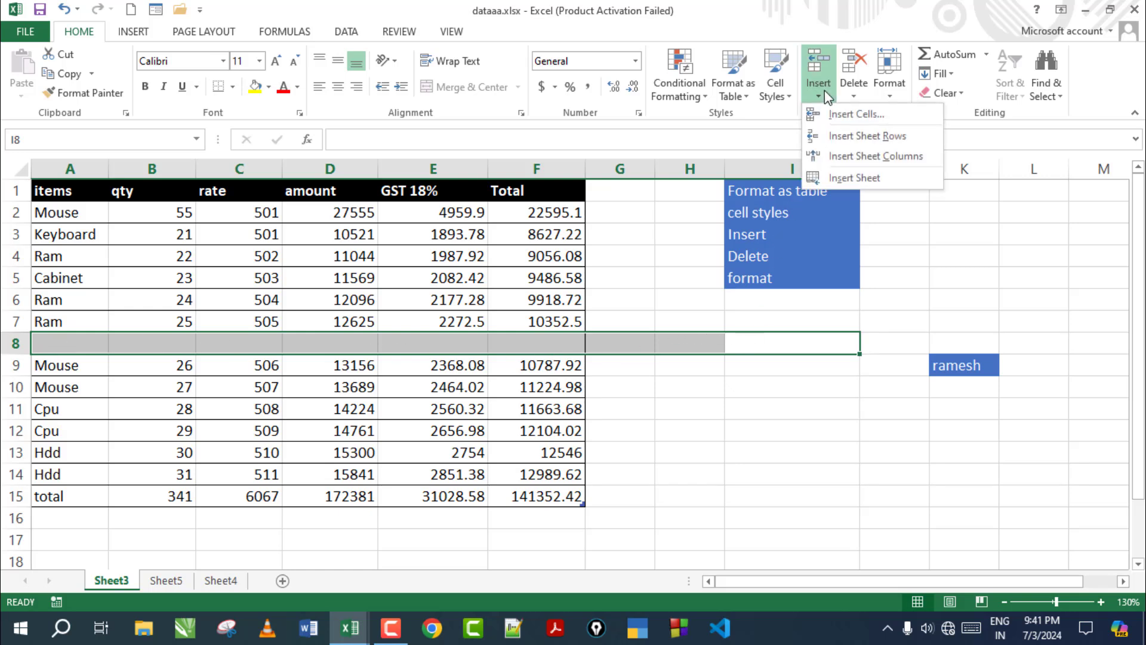
{"action": "left_click", "coordinate": [839, 136]}
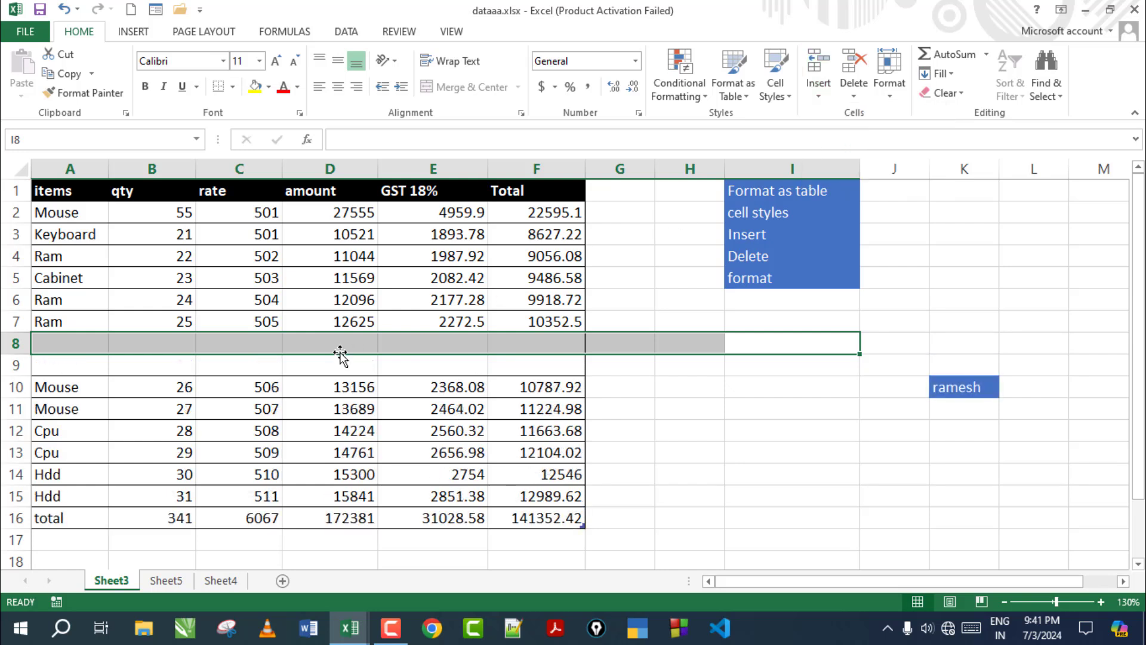
{"action": "left_click", "coordinate": [307, 365]}
Insert a blank sheet column at column I, shifting the topic list right
{"action": "left_click", "coordinate": [71, 362]}
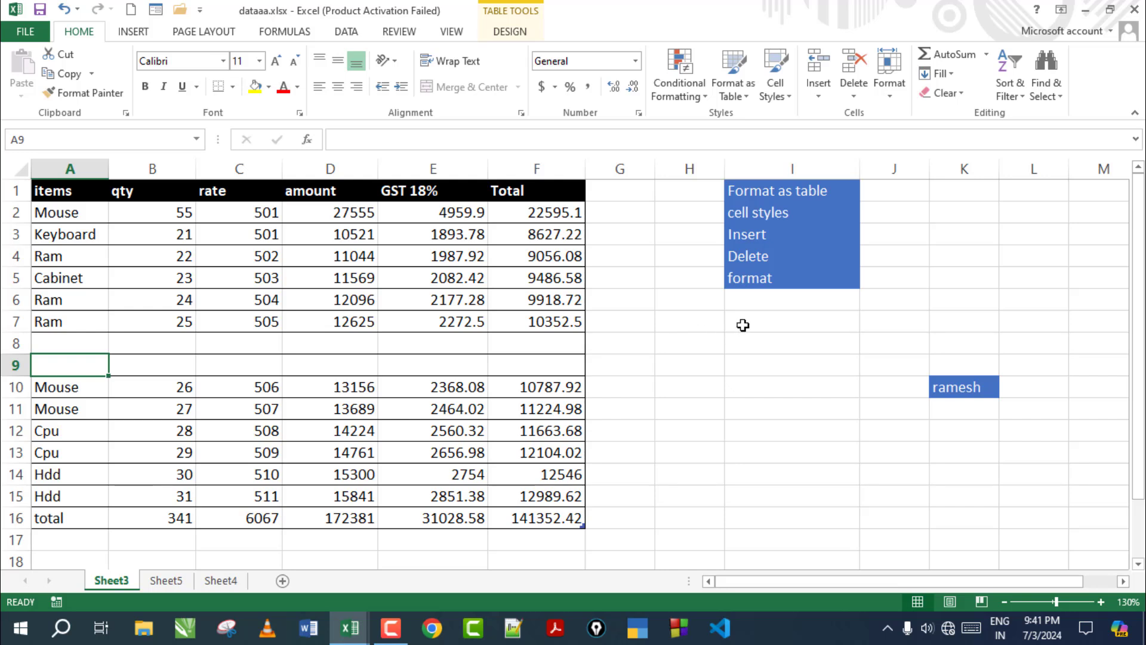
{"action": "left_click", "coordinate": [787, 350]}
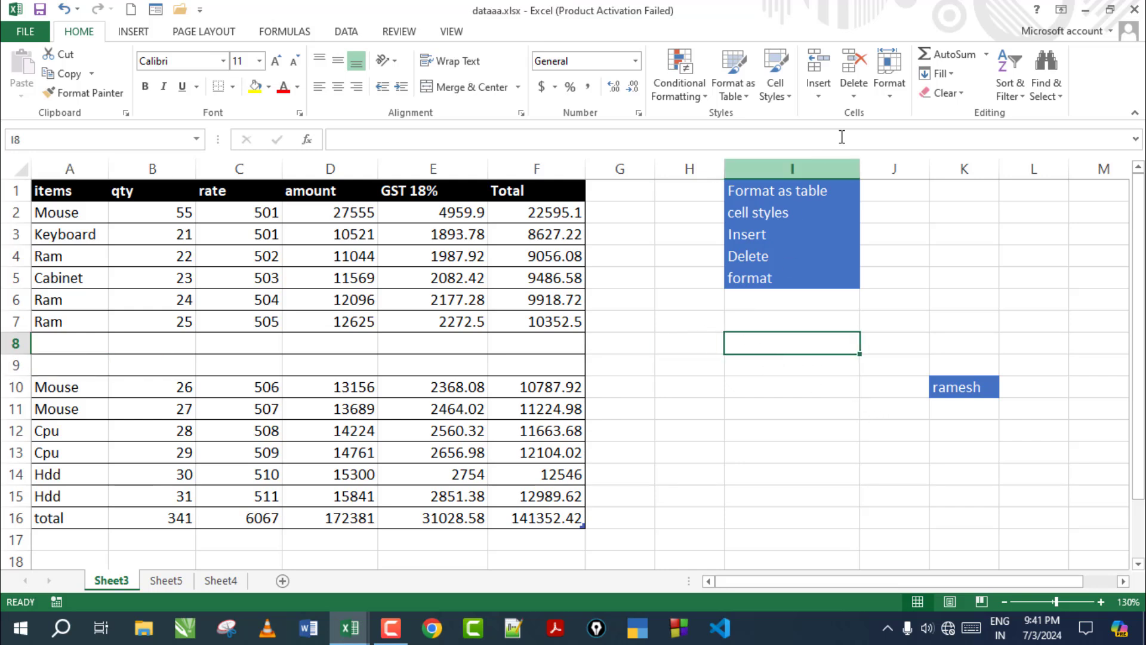
{"action": "left_click", "coordinate": [818, 89]}
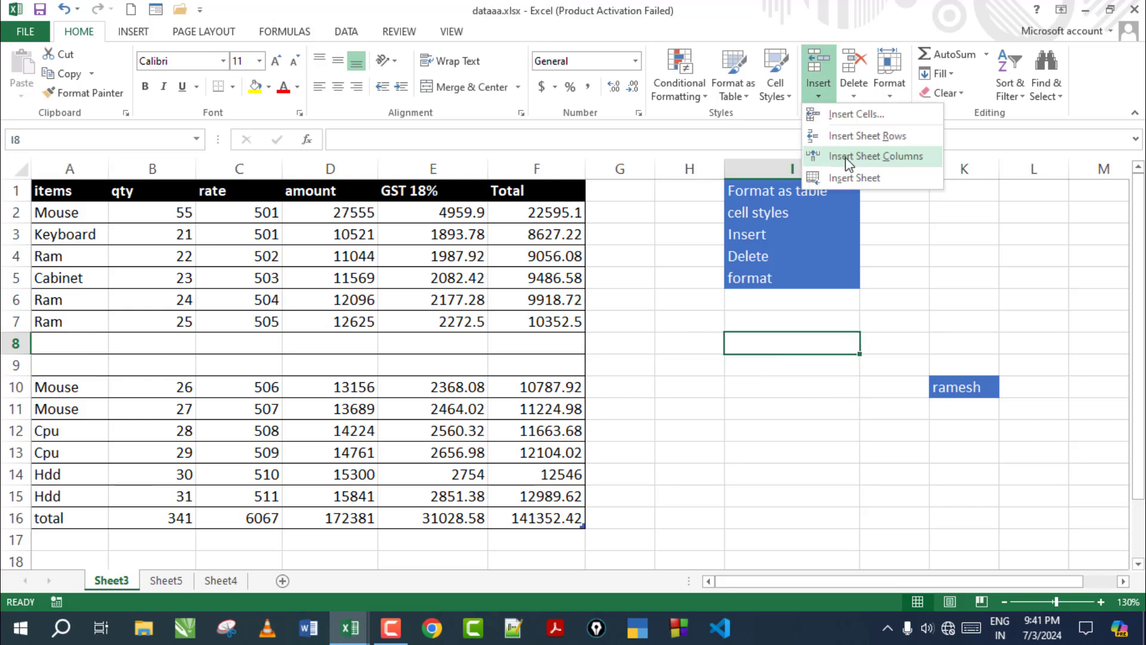
{"action": "left_click", "coordinate": [845, 156]}
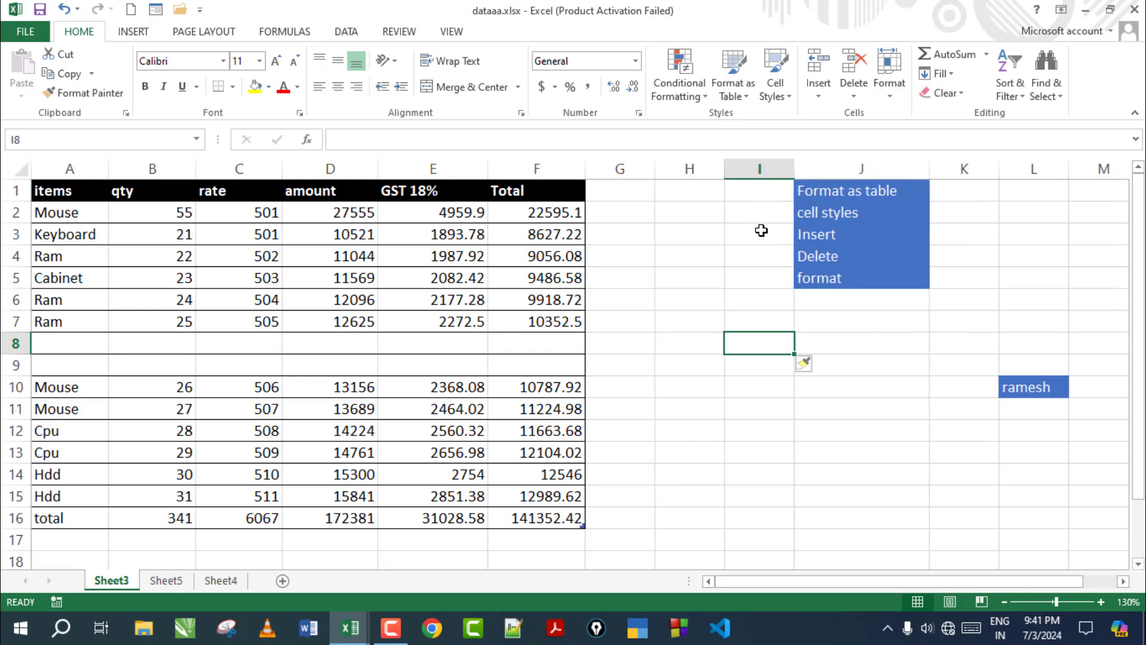
{"action": "left_click", "coordinate": [765, 166]}
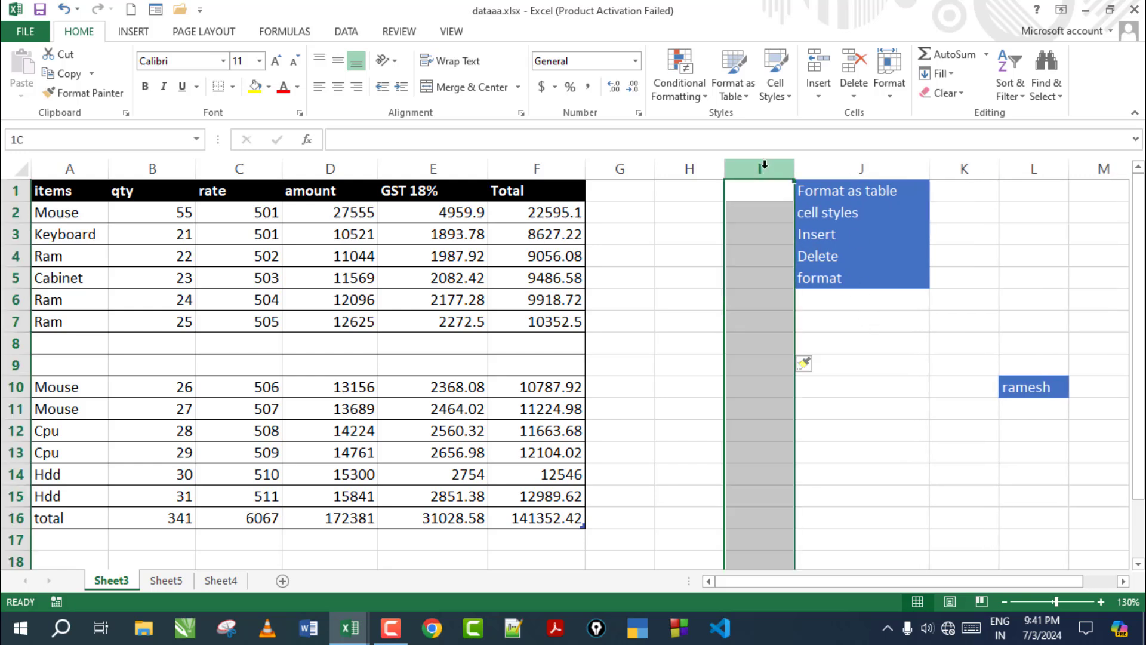
{"action": "left_click", "coordinate": [855, 364]}
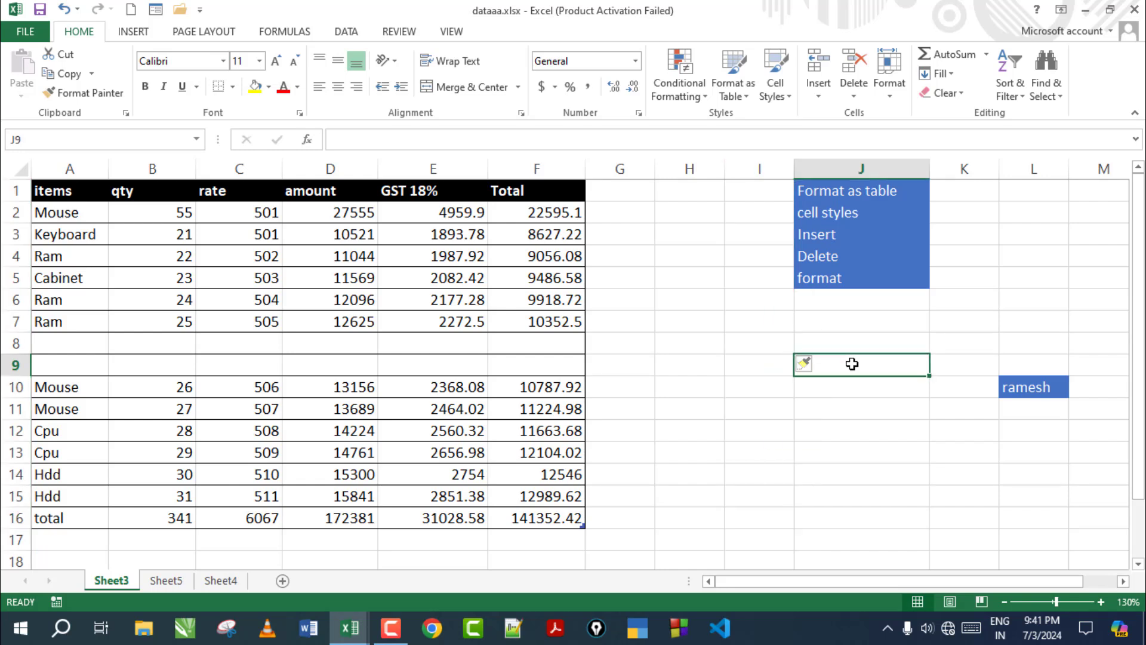
Insert a second blank column at I, moving the topic list to K1:K5
{"action": "left_click", "coordinate": [754, 169]}
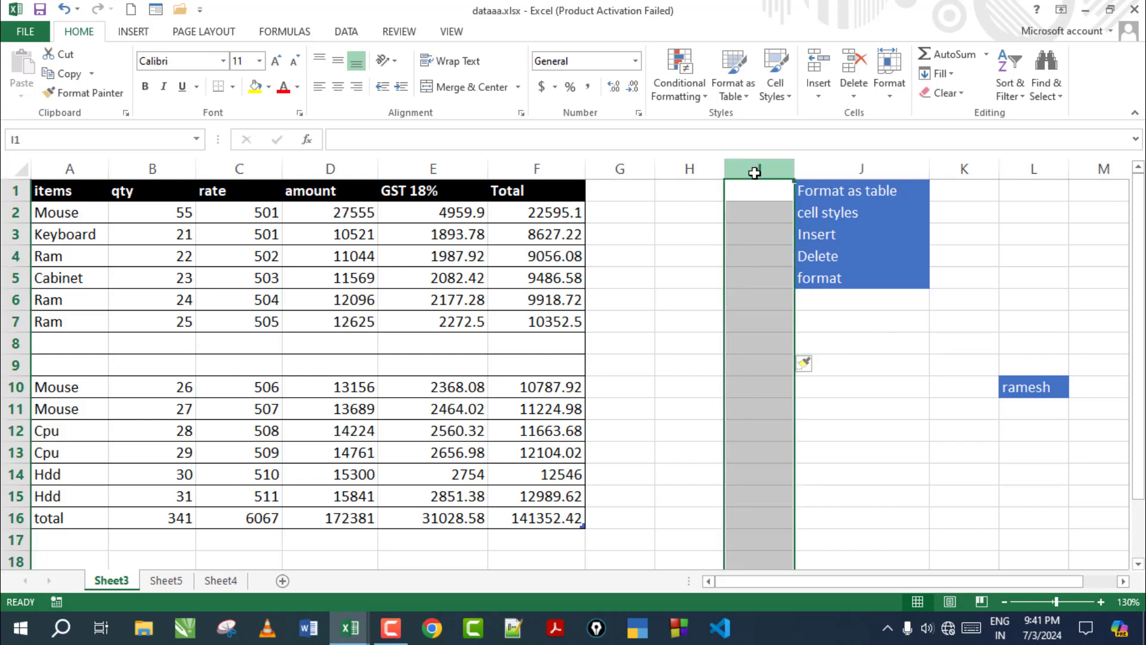
{"action": "left_click", "coordinate": [825, 97]}
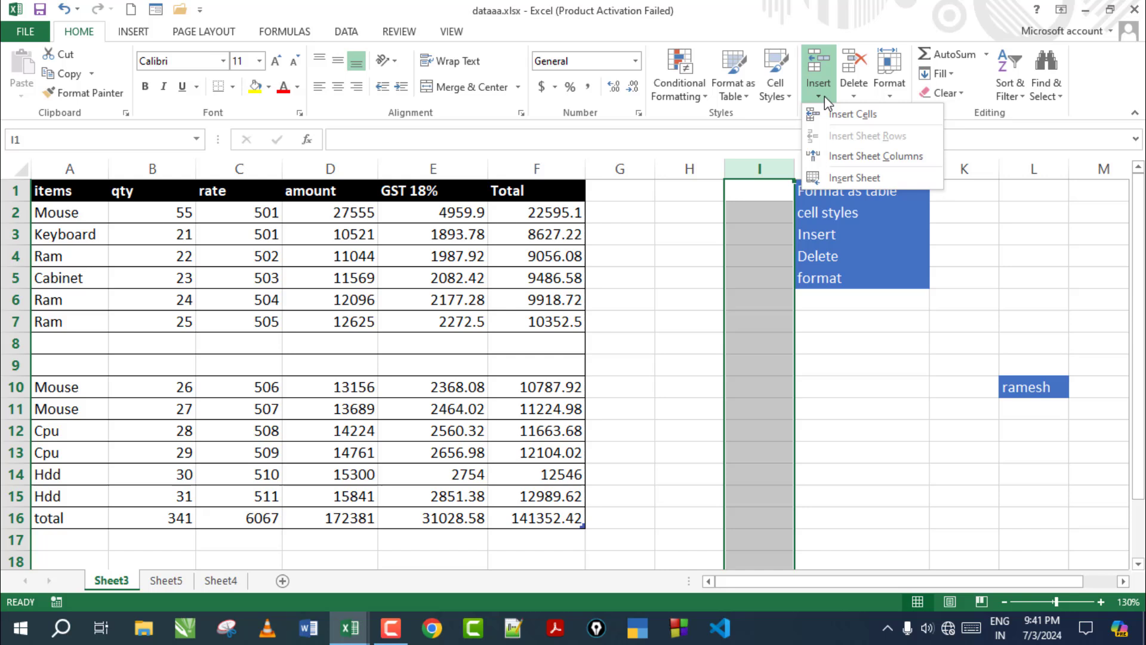
{"action": "left_click", "coordinate": [855, 158]}
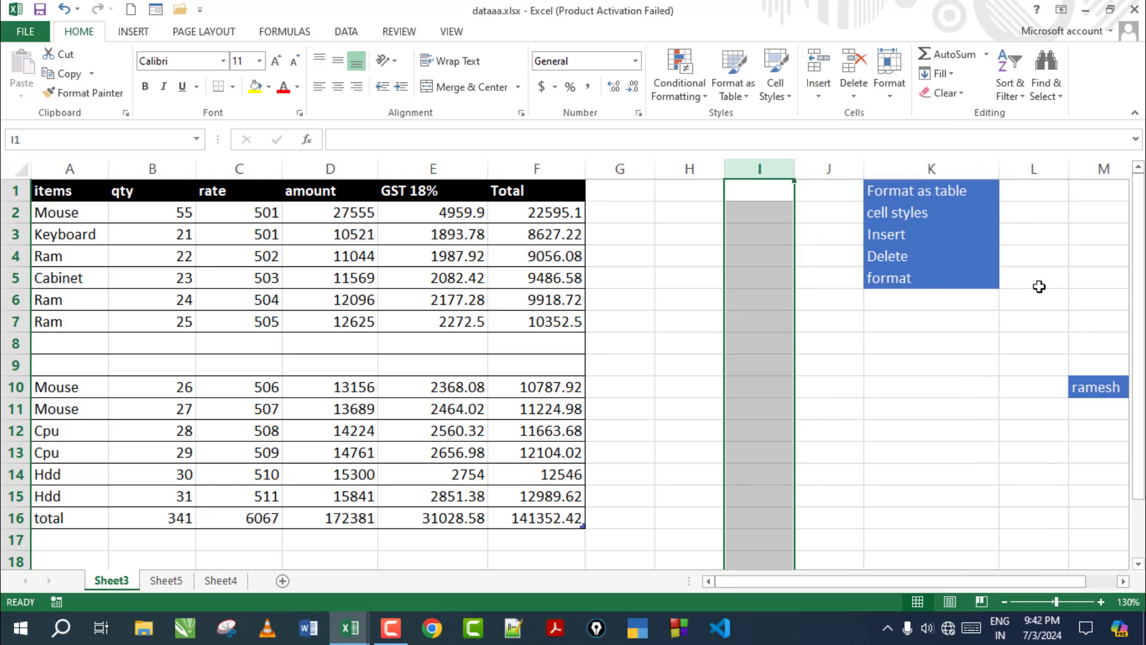
{"action": "left_click", "coordinate": [852, 327]}
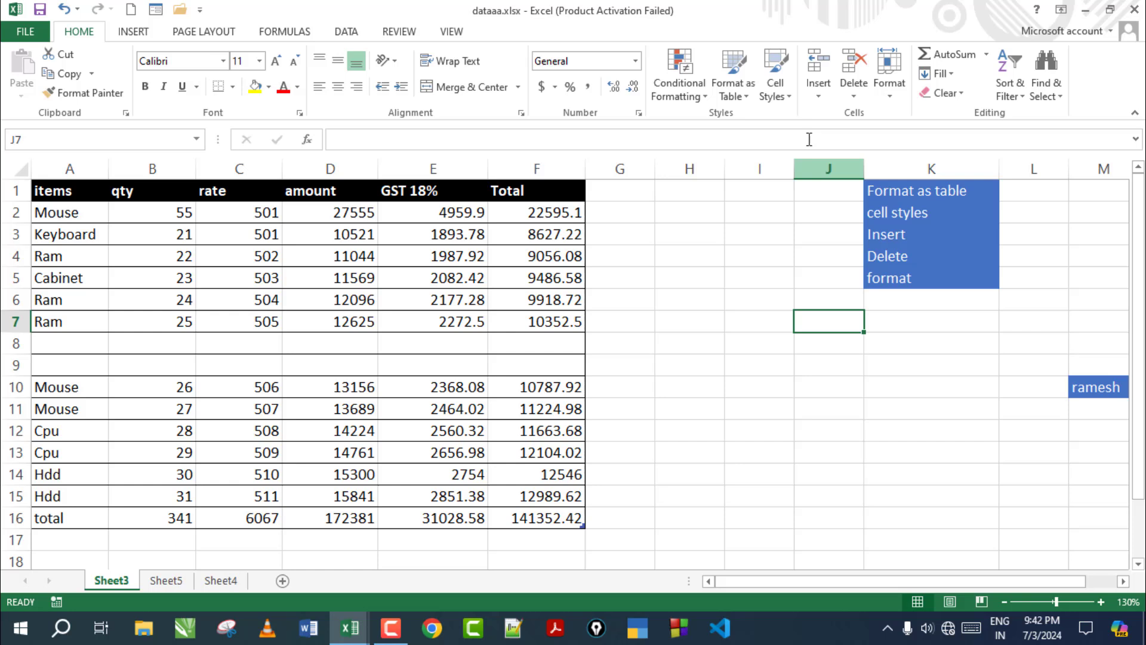
{"action": "left_click", "coordinate": [812, 89]}
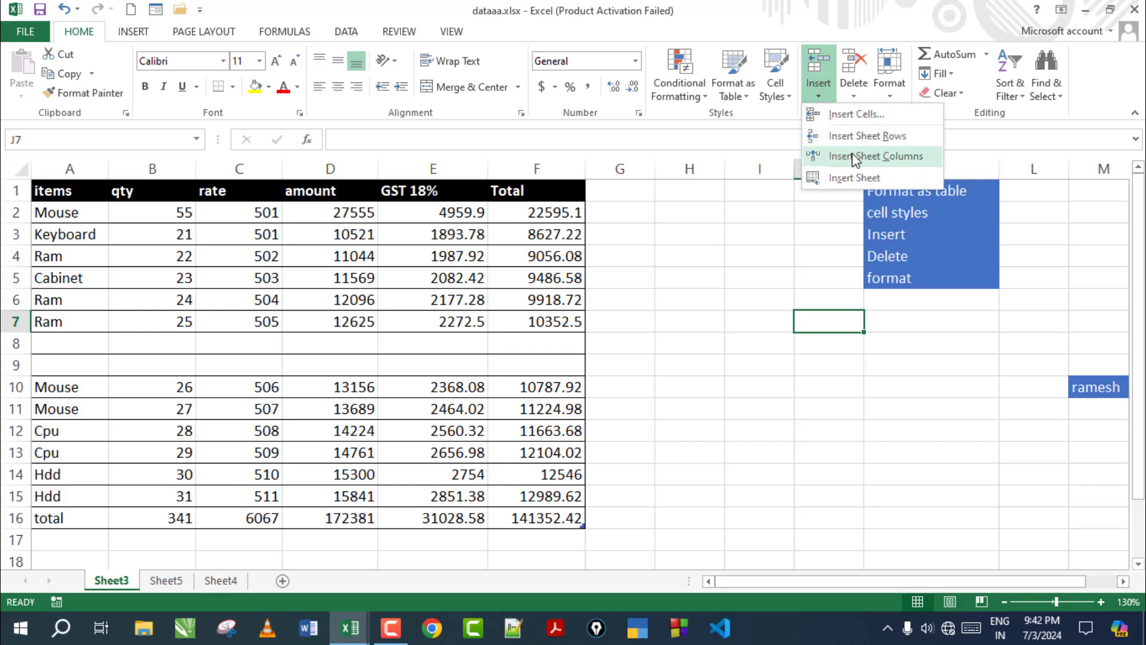
{"action": "left_click", "coordinate": [785, 304]}
Insert a blank sheet column A at cell A8, shifting Sheet3's items table right
{"action": "left_click", "coordinate": [73, 344]}
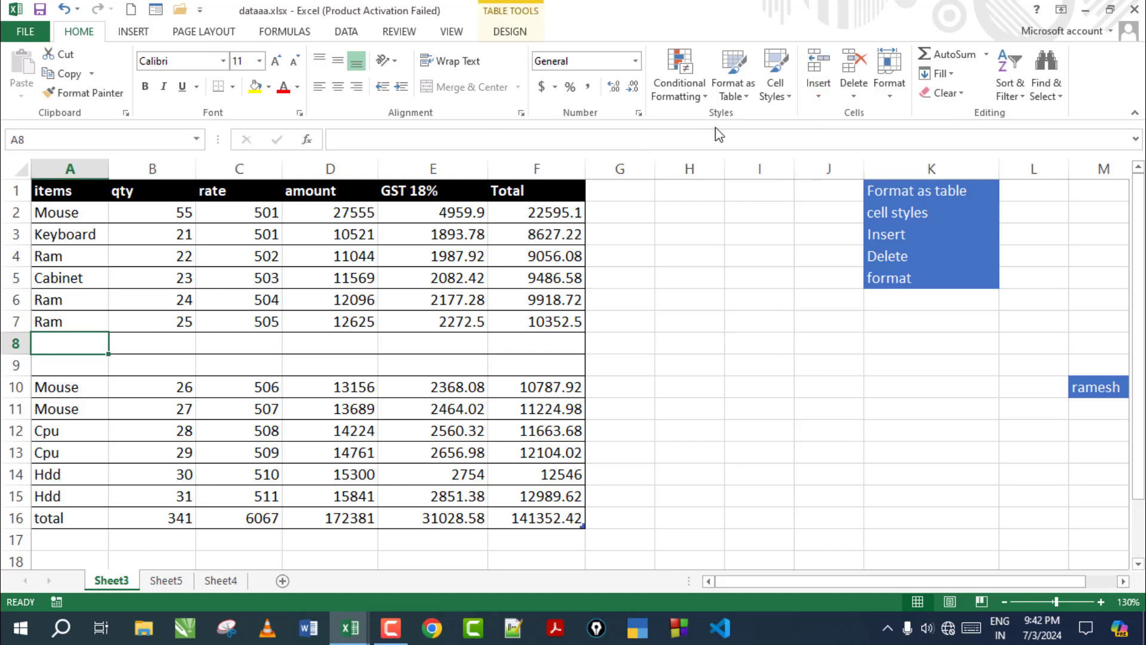
{"action": "left_click", "coordinate": [816, 90]}
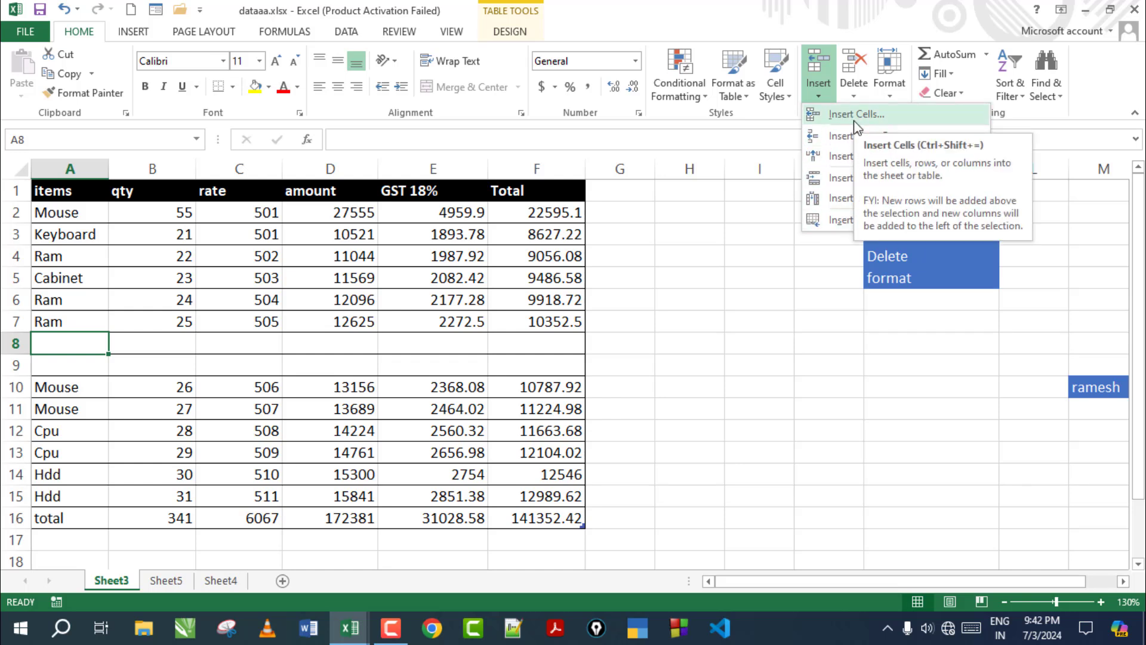
{"action": "left_click", "coordinate": [861, 157]}
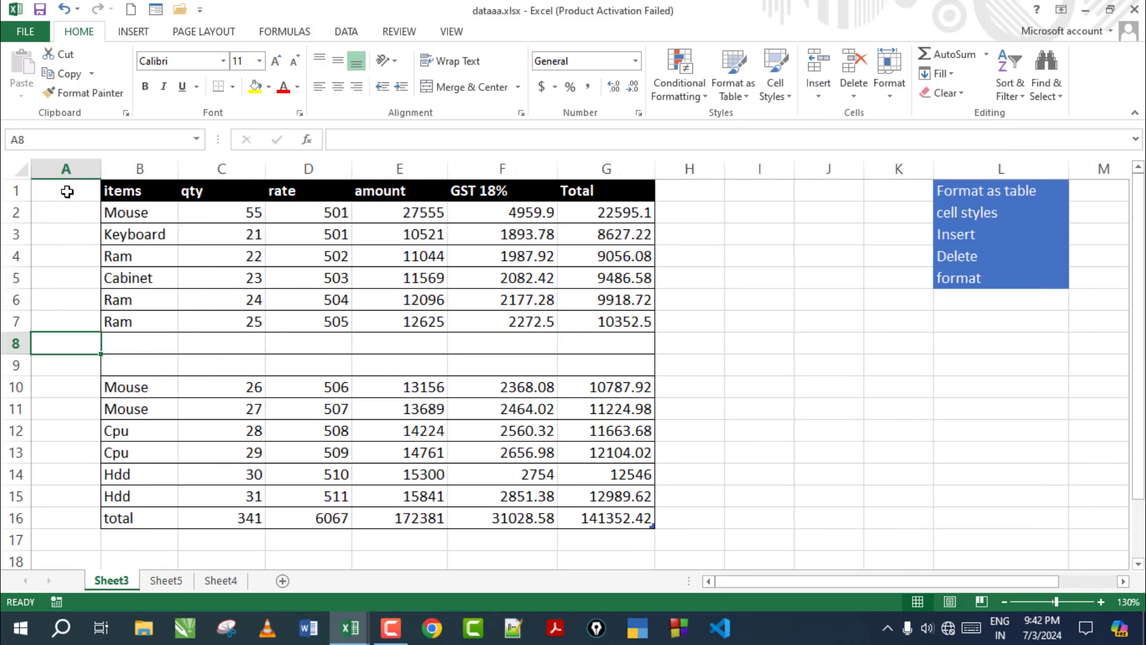
{"action": "left_click_drag", "start_coordinate": [67, 191], "coordinate": [48, 502]}
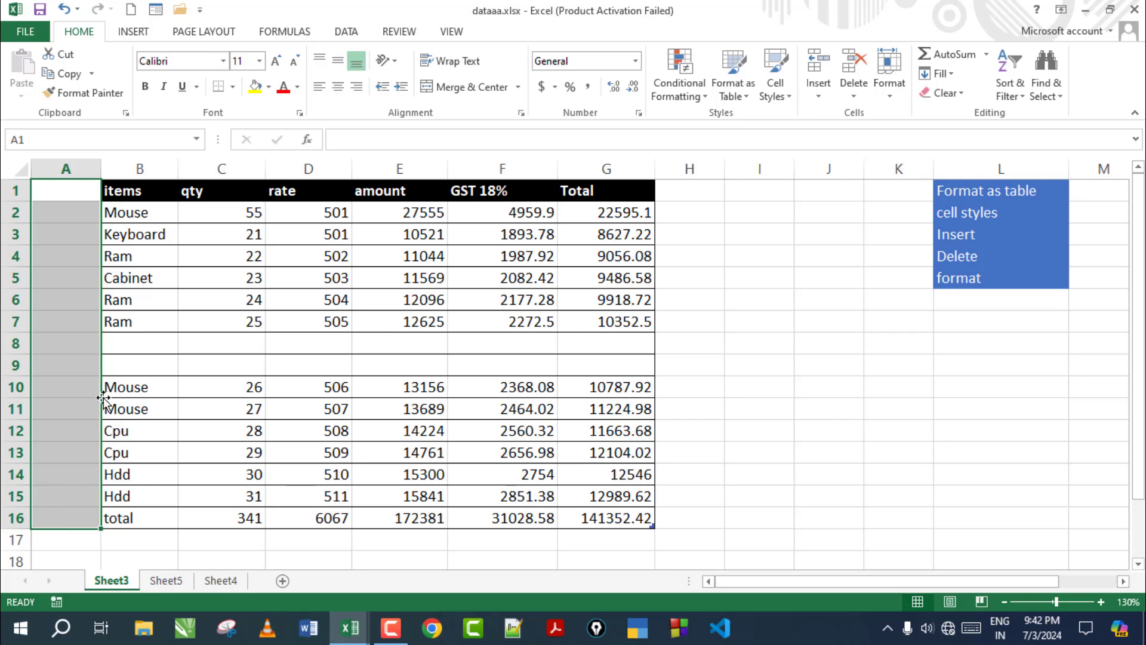
Review the insert options from cells A9 and B8 without inserting, then go to Sheet5
{"action": "left_click", "coordinate": [84, 365]}
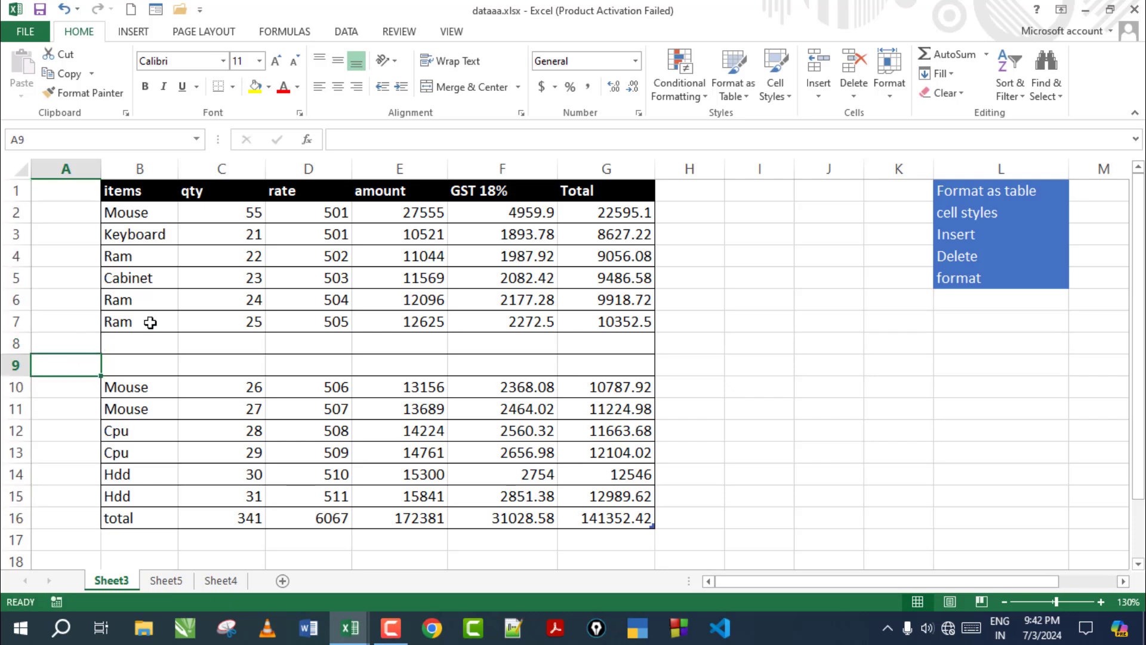
{"action": "left_click", "coordinate": [817, 99]}
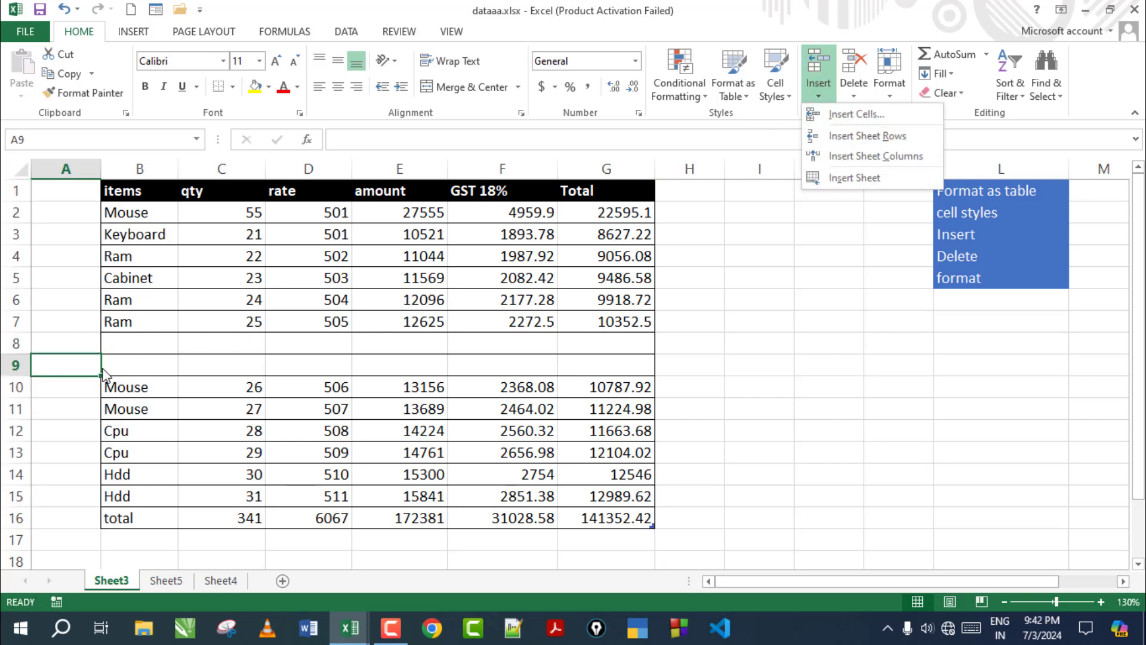
{"action": "left_click", "coordinate": [137, 339]}
{"action": "left_click", "coordinate": [817, 89]}
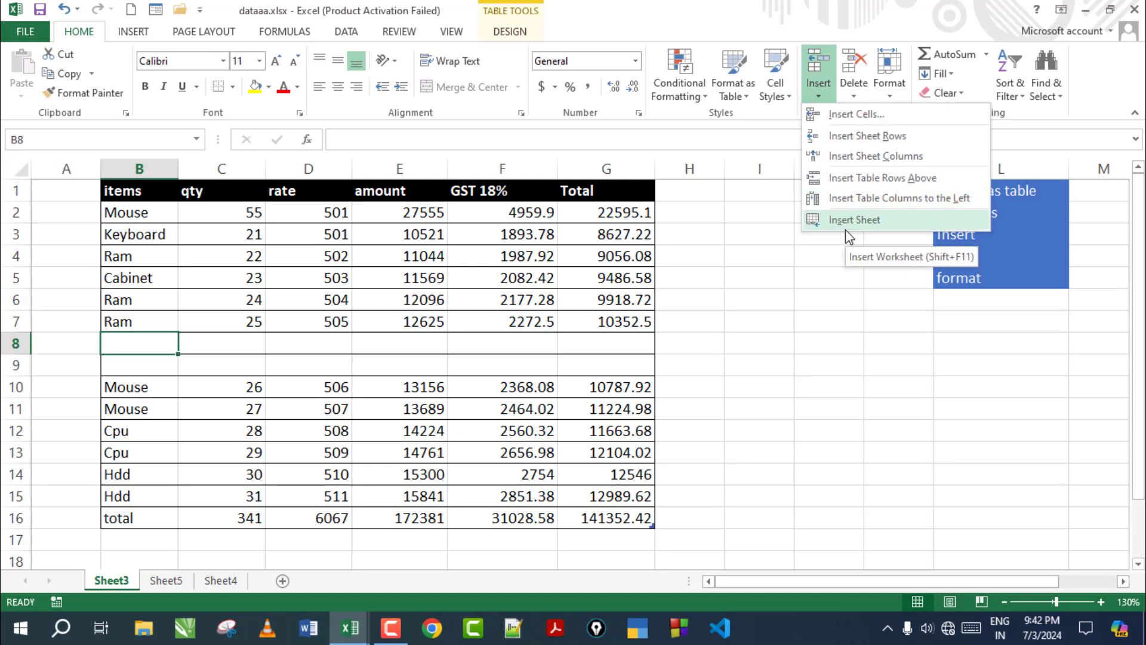
{"action": "left_click", "coordinate": [122, 578]}
{"action": "left_click", "coordinate": [166, 580]}
Add a new blank worksheet, Sheet6, from Sheet4
{"action": "left_click", "coordinate": [221, 580]}
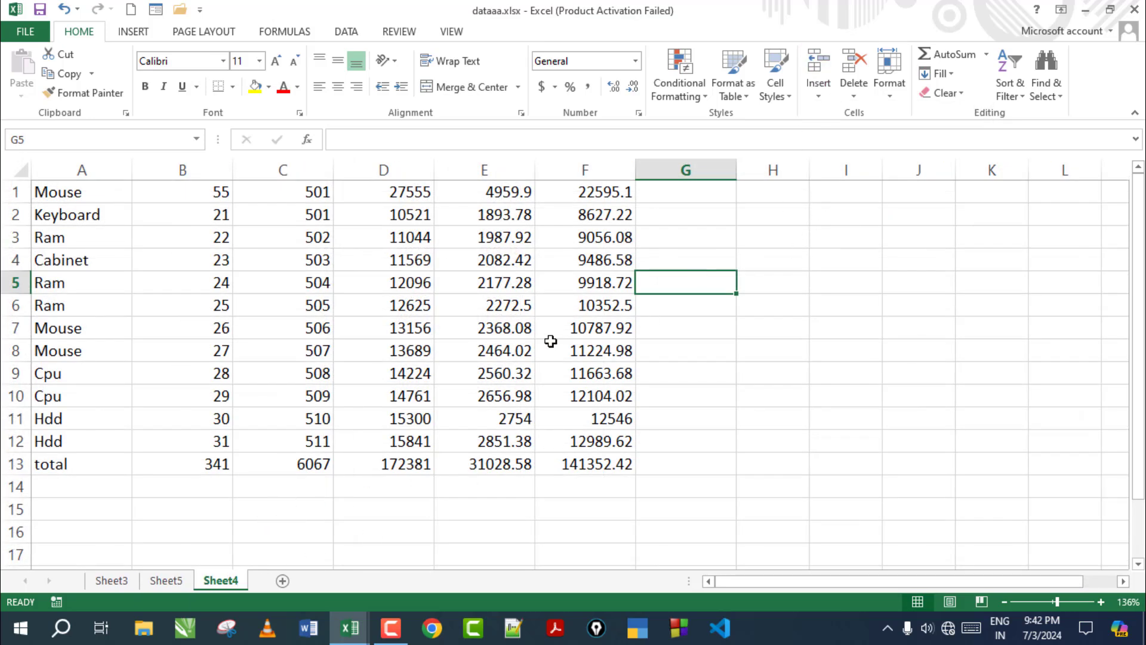
{"action": "left_click", "coordinate": [820, 93]}
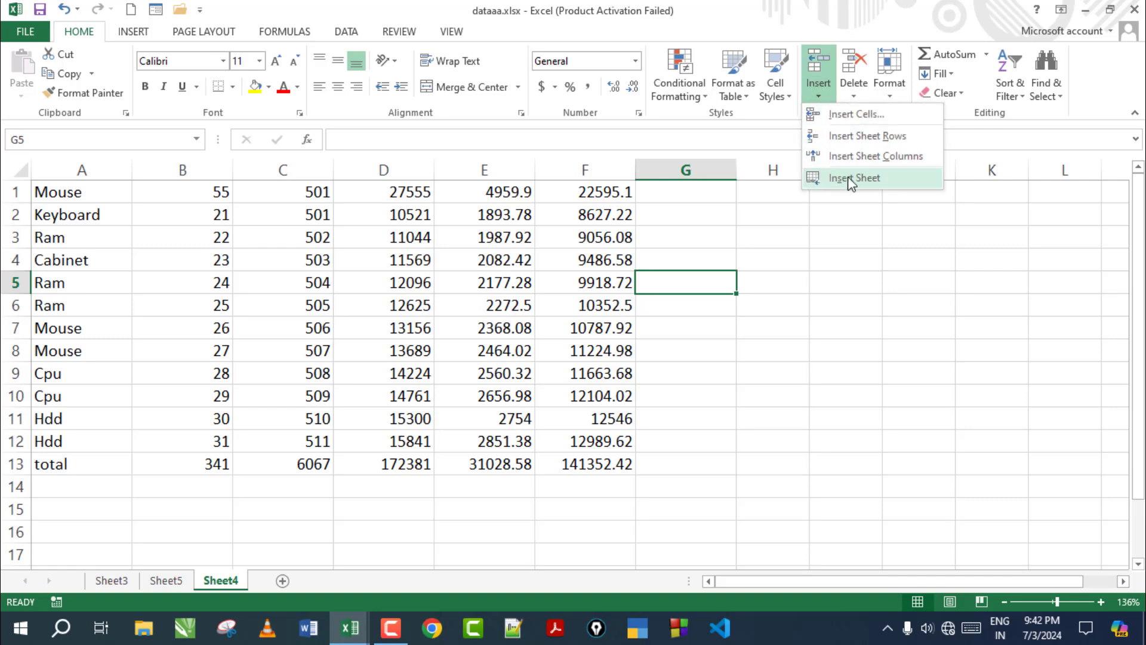
{"action": "left_click", "coordinate": [851, 180]}
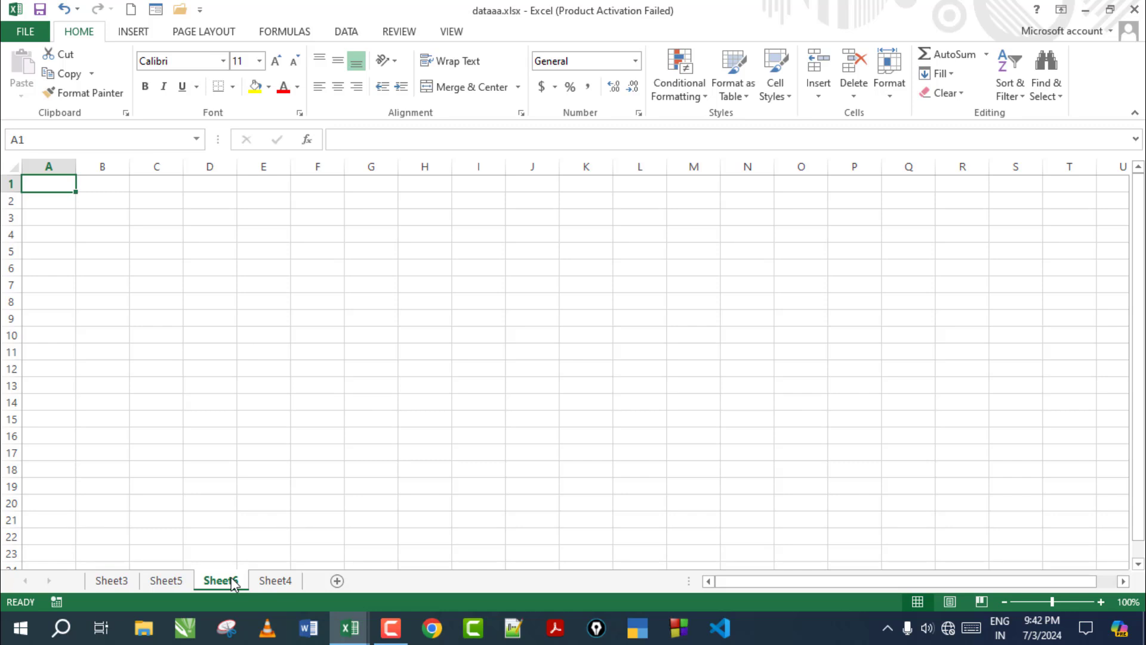
Undo the recent column and row insertions on Sheet3, then select cell I9
{"action": "left_click", "coordinate": [111, 580]}
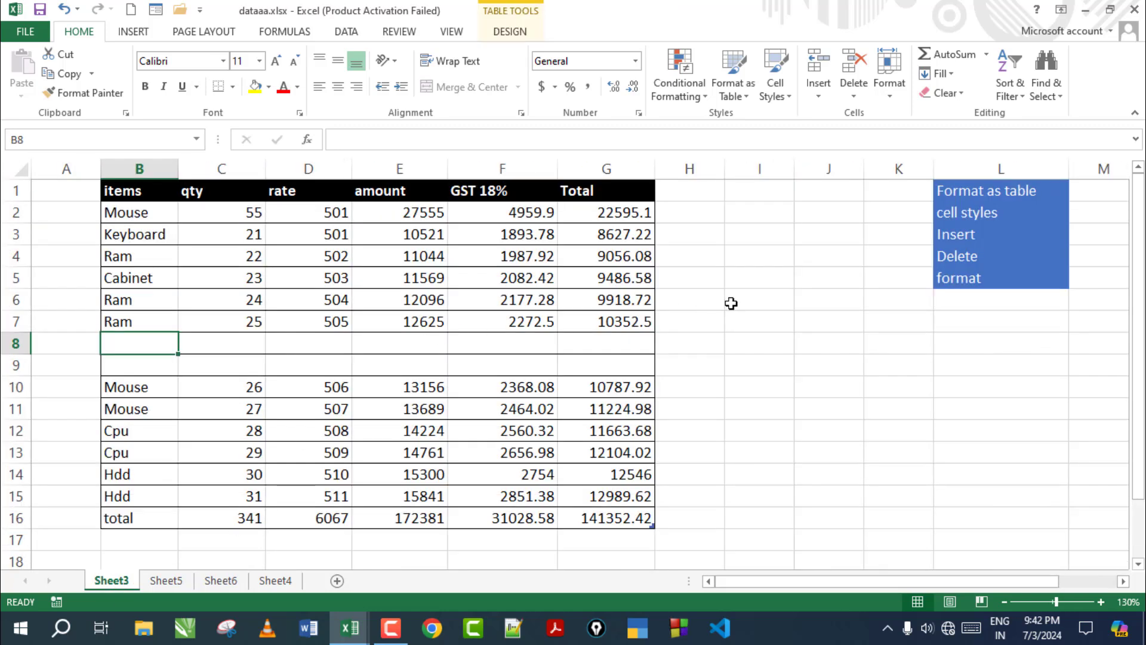
{"action": "key", "text": "ctrl+z"}
{"action": "key", "text": "ctrl+z"}
{"action": "key", "text": "ctrl+z"}
{"action": "key", "text": "ctrl+z"}
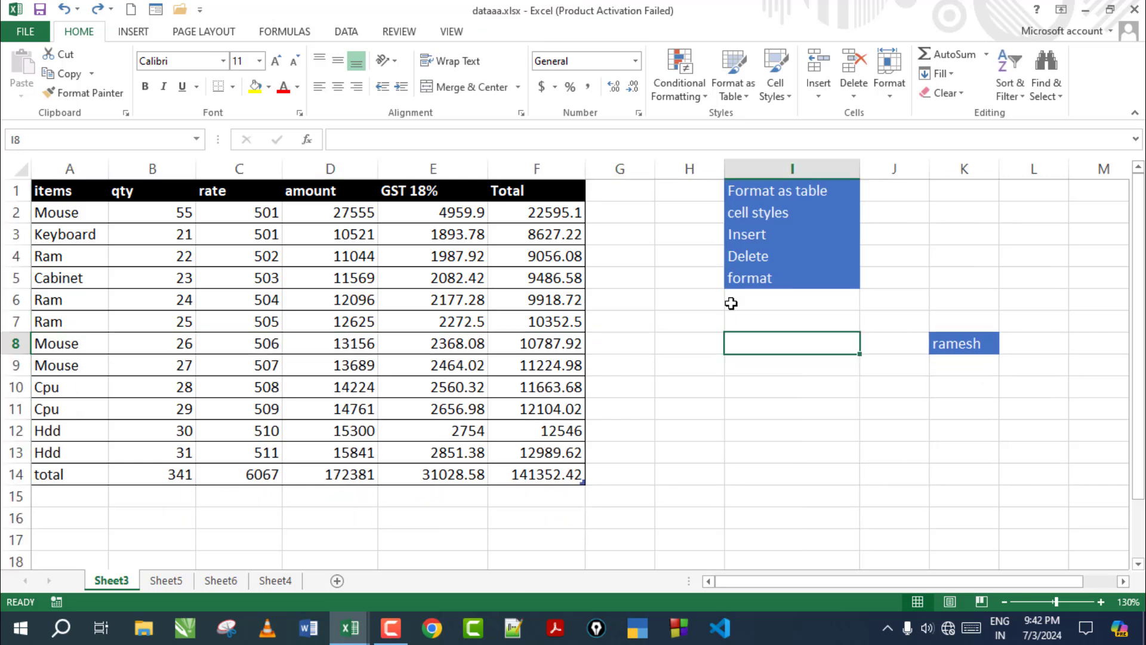
{"action": "left_click", "coordinate": [751, 370]}
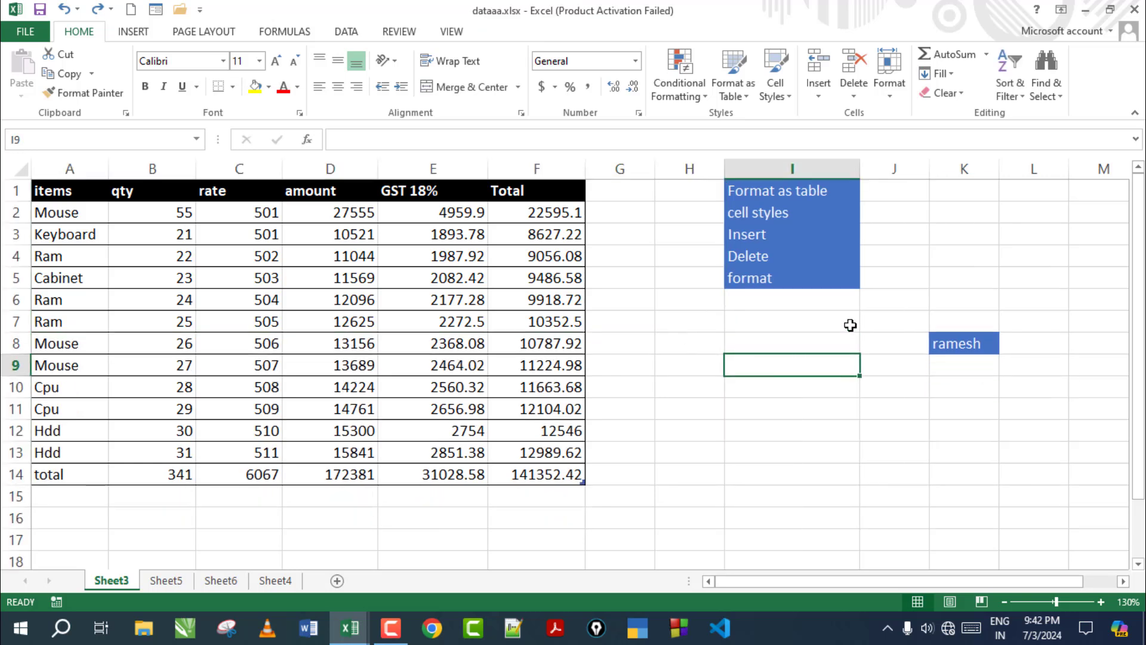
{"action": "left_click", "coordinate": [816, 98]}
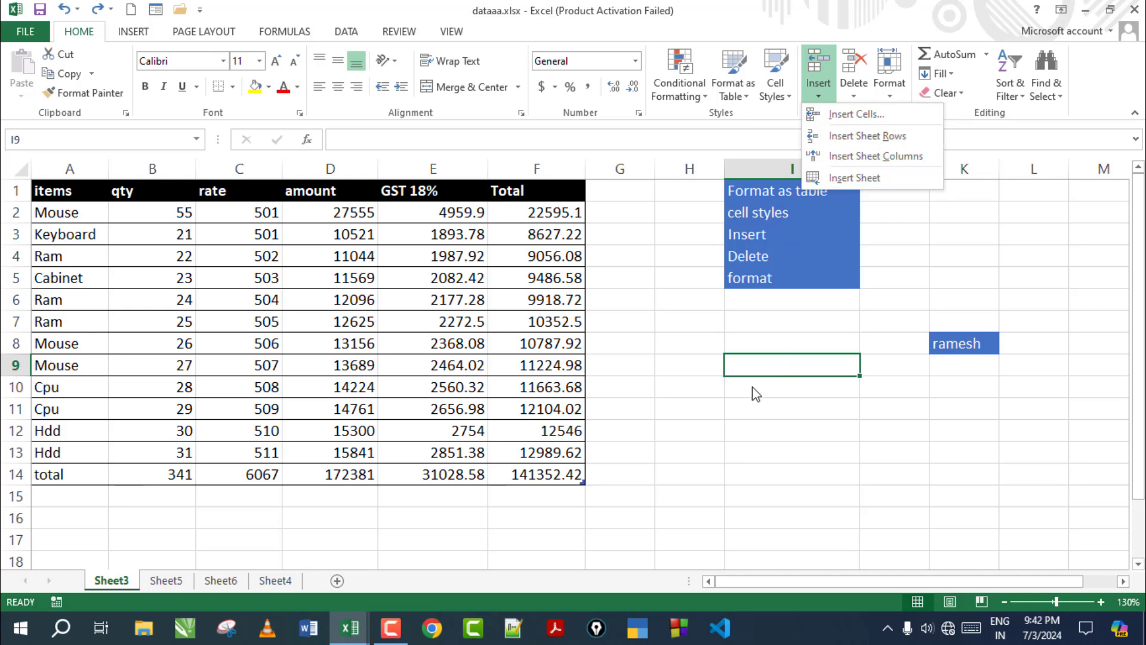
Delete cells I8:J8 with Shift cells left, moving the name entry into I8
{"action": "left_click", "coordinate": [851, 94]}
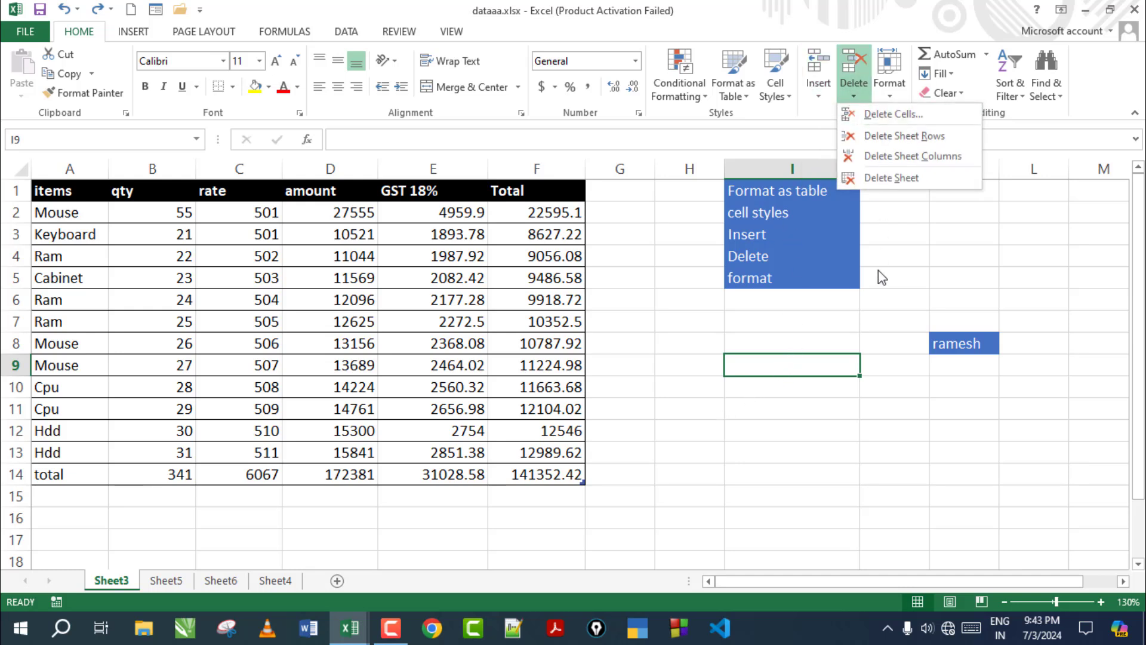
{"action": "left_click", "coordinate": [870, 360]}
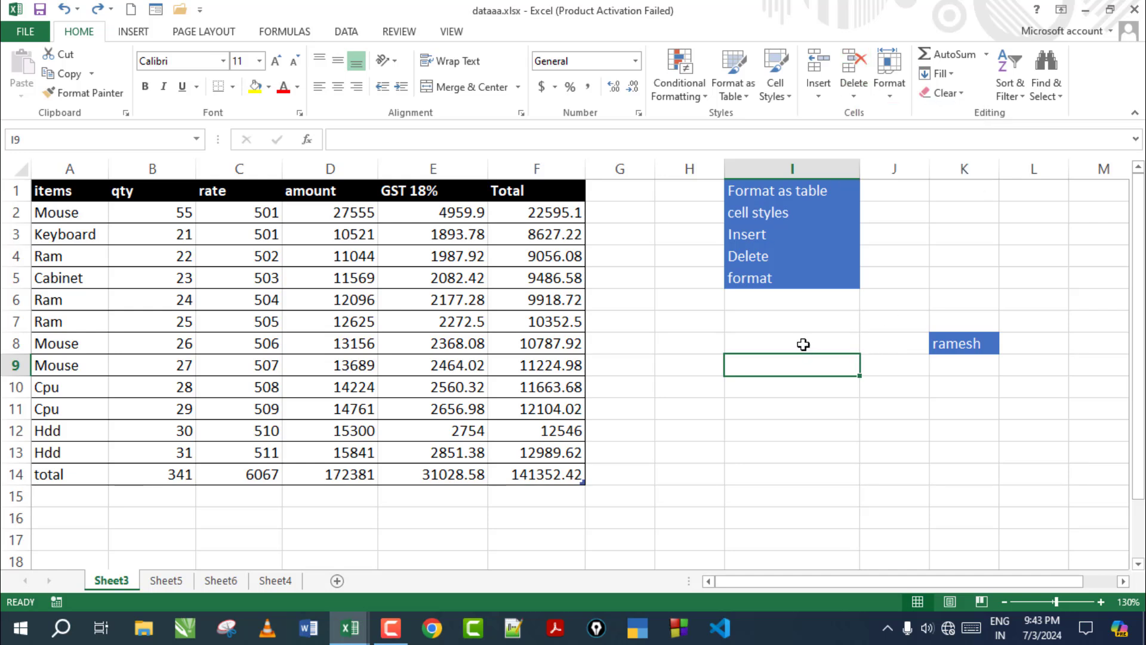
{"action": "left_click_drag", "start_coordinate": [758, 345], "coordinate": [876, 345]}
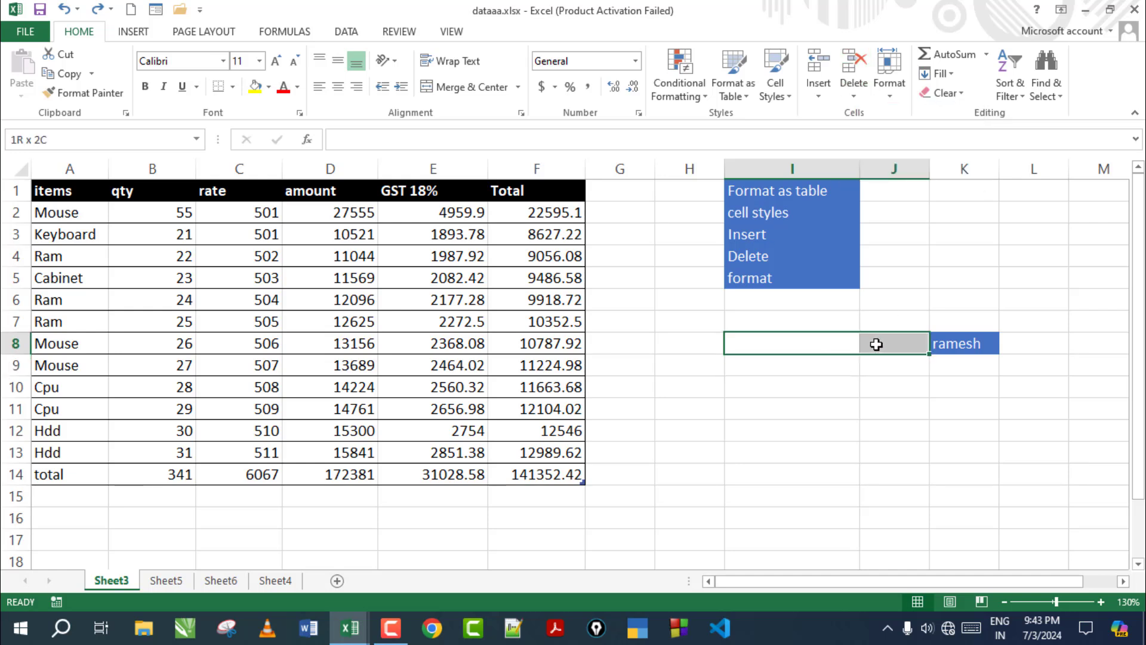
{"action": "left_click", "coordinate": [855, 90]}
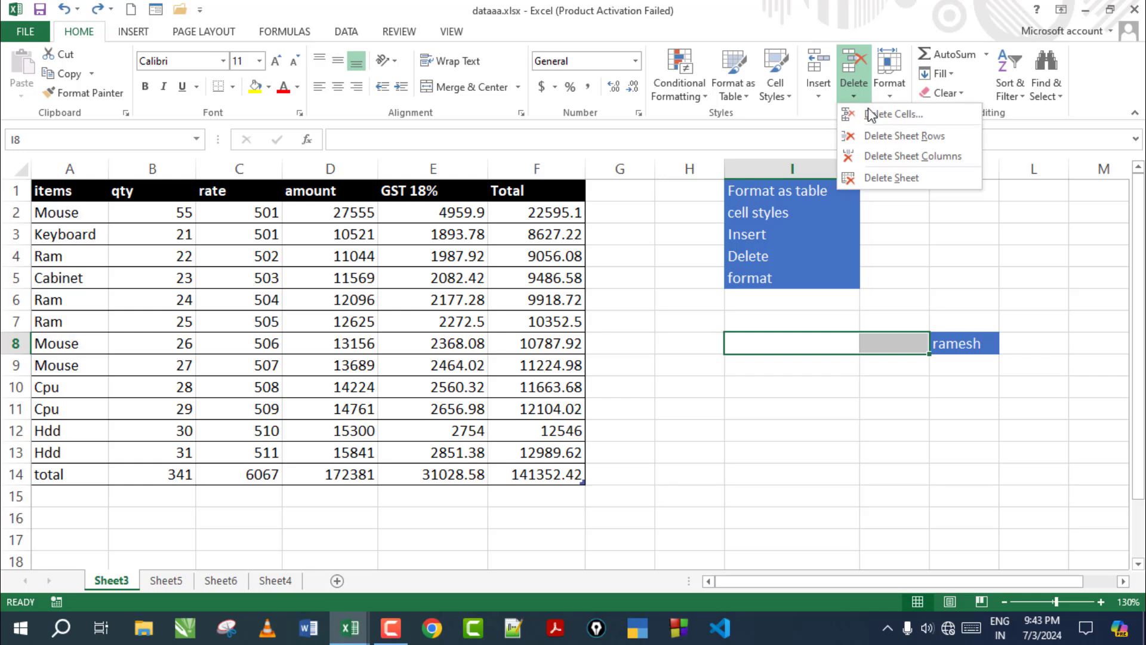
{"action": "left_click", "coordinate": [872, 113]}
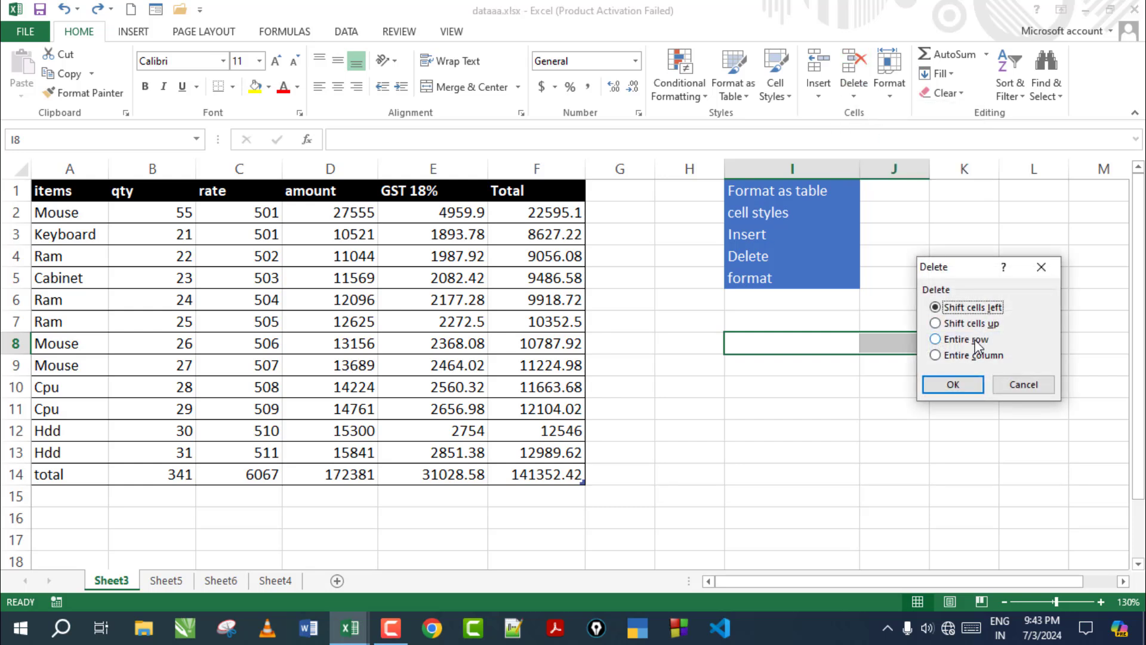
{"action": "left_click", "coordinate": [955, 384]}
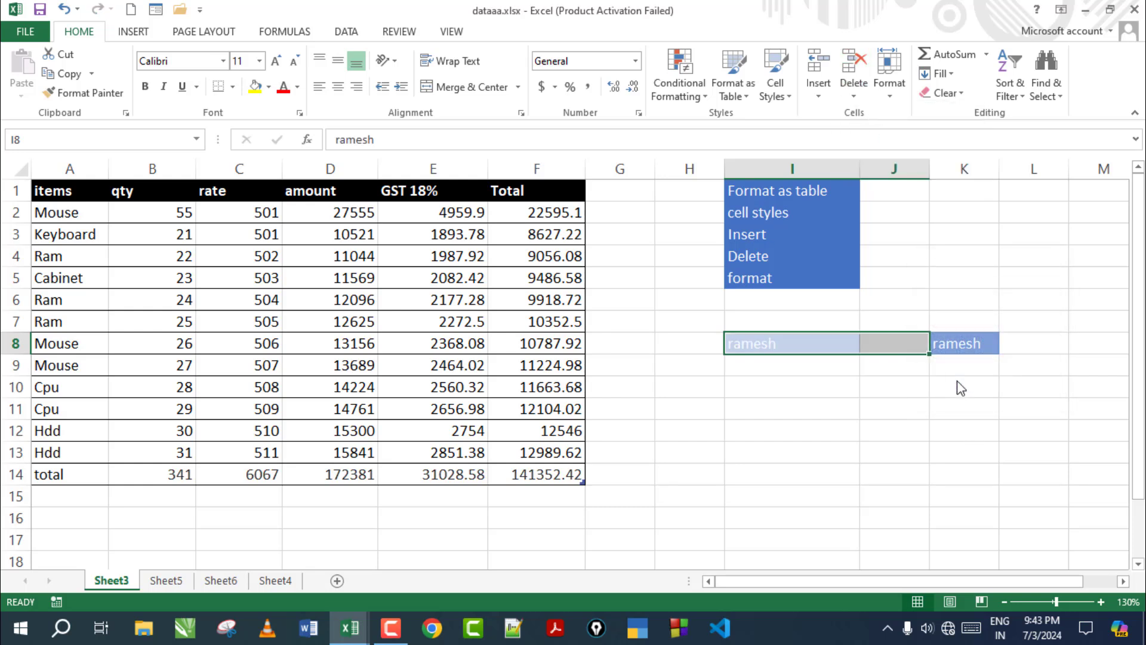
{"action": "left_click", "coordinate": [797, 349]}
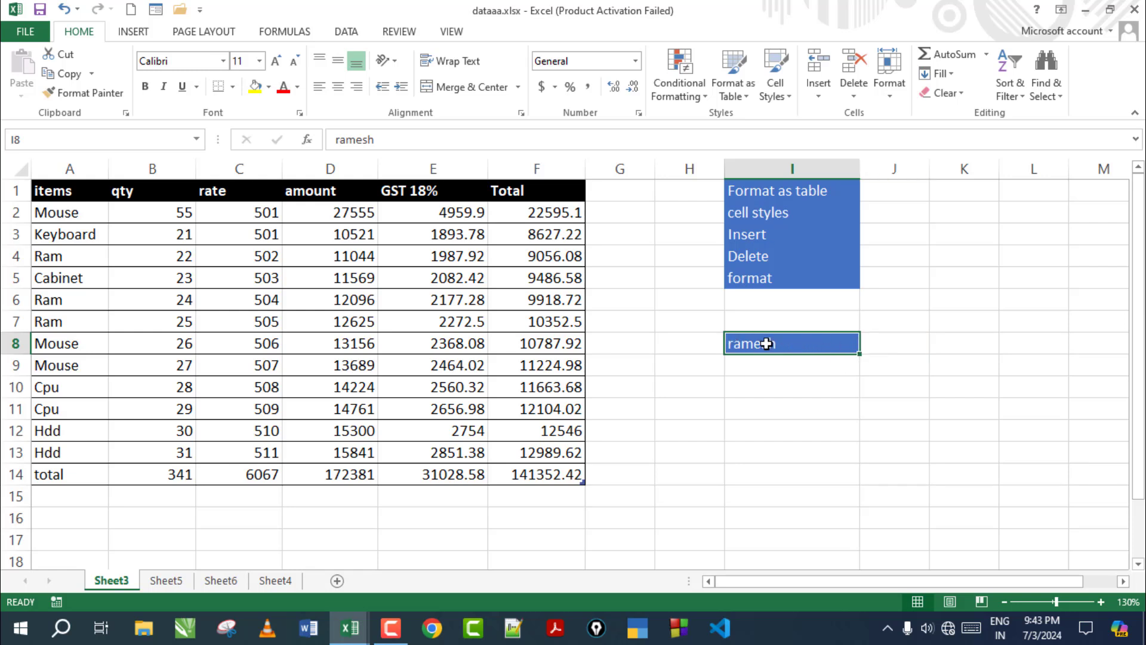
{"action": "left_click", "coordinate": [853, 89]}
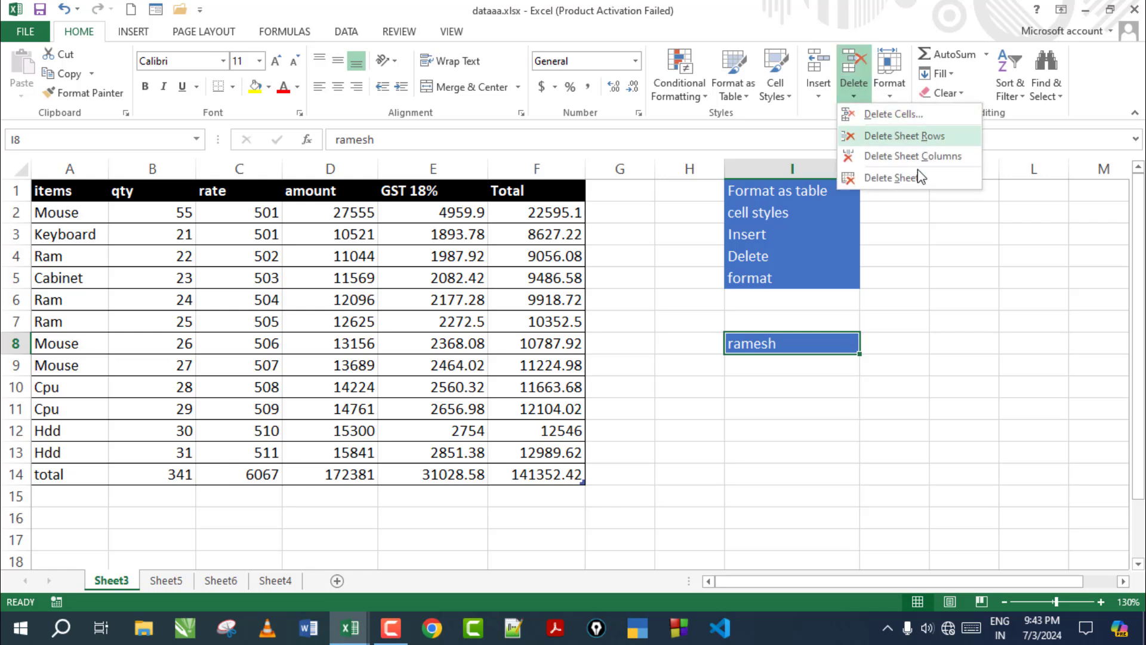
{"action": "left_click", "coordinate": [848, 388]}
{"action": "left_click", "coordinate": [716, 352]}
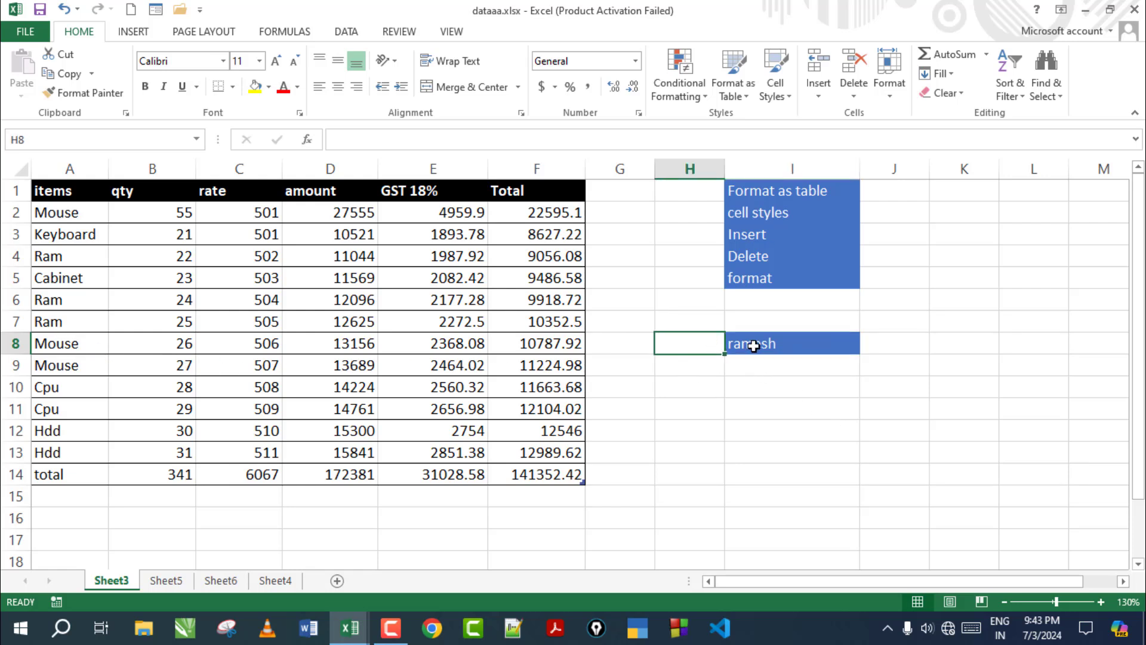
{"action": "left_click", "coordinate": [825, 91]}
{"action": "left_click", "coordinate": [852, 132]}
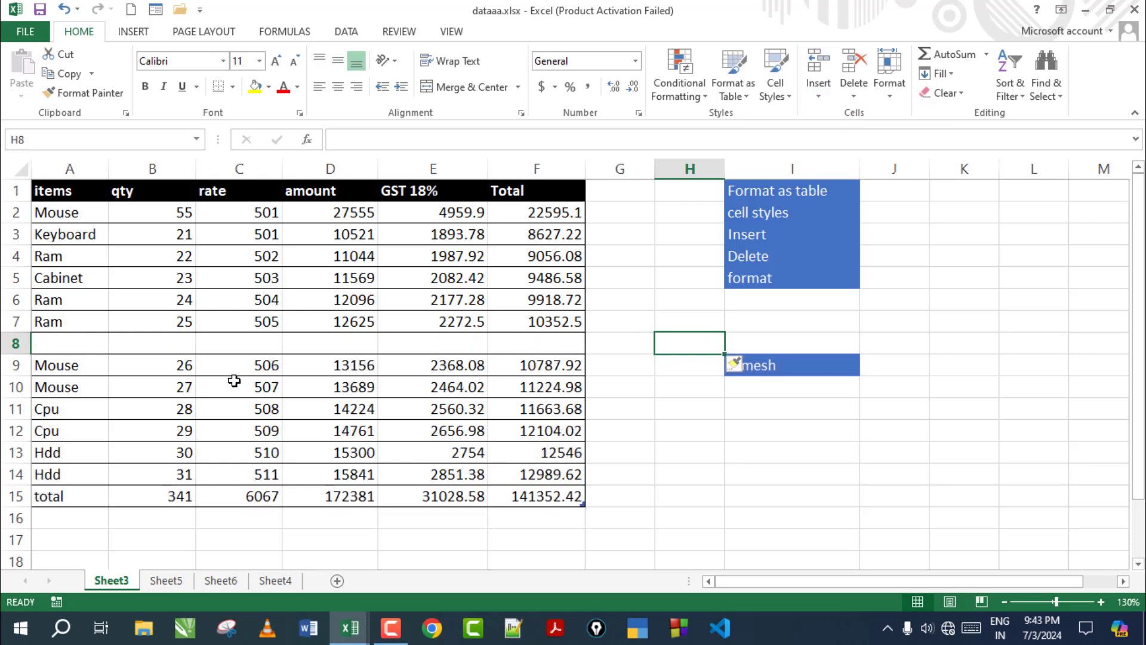
{"action": "left_click", "coordinate": [111, 343]}
{"action": "left_click", "coordinate": [692, 338]}
{"action": "left_click", "coordinate": [859, 91]}
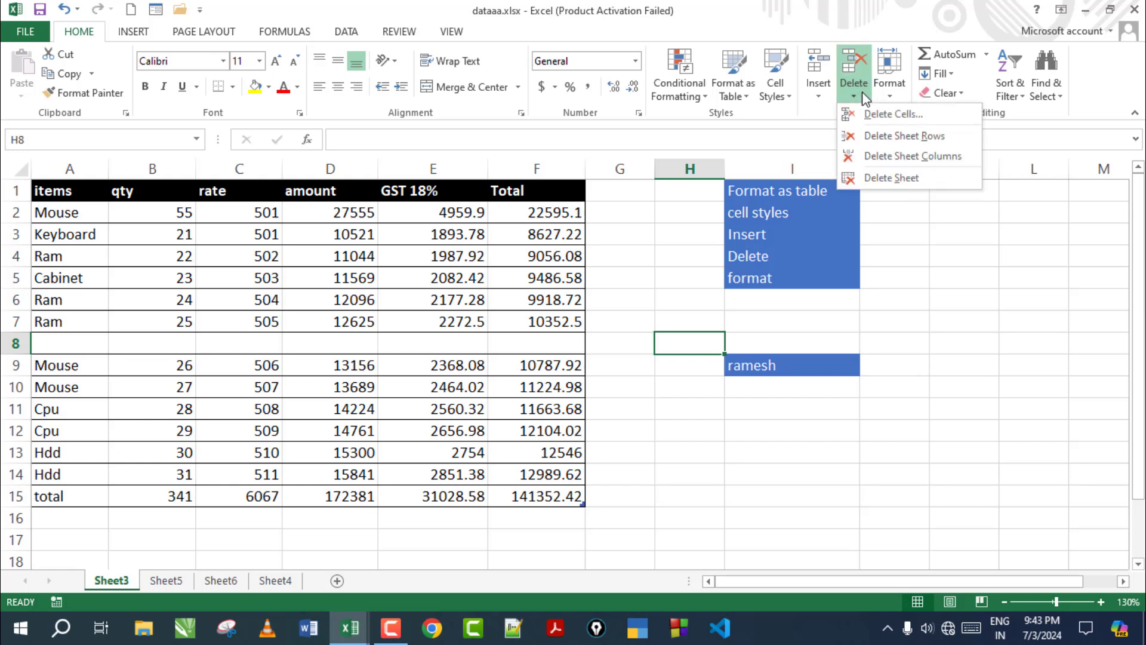
{"action": "left_click", "coordinate": [887, 140]}
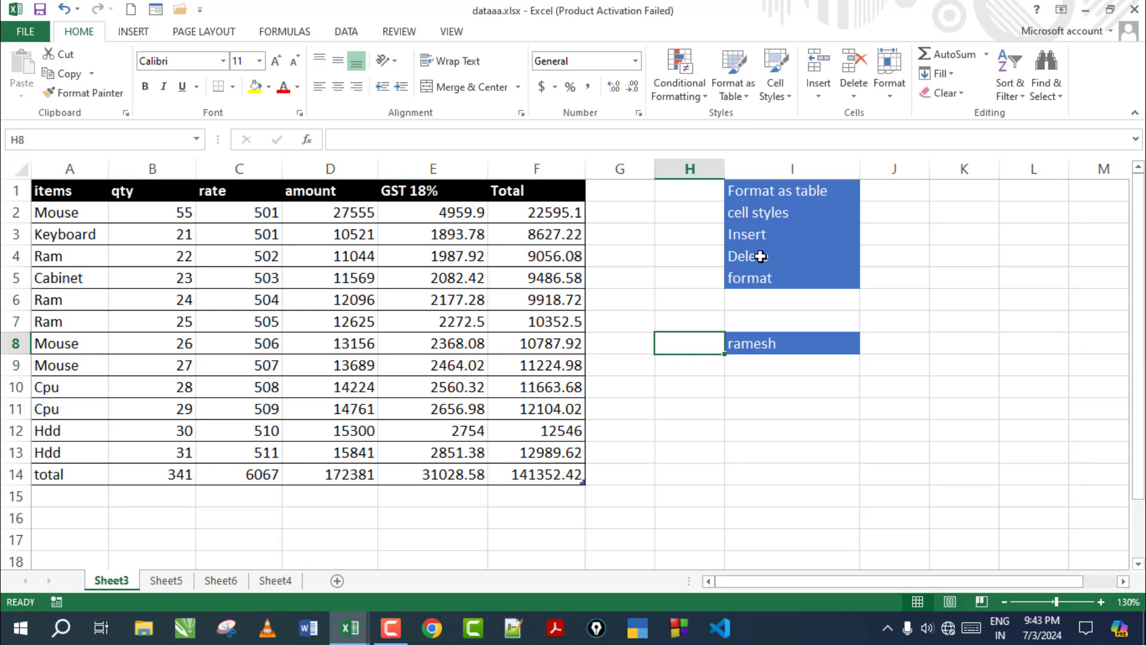
{"action": "left_click", "coordinate": [857, 96]}
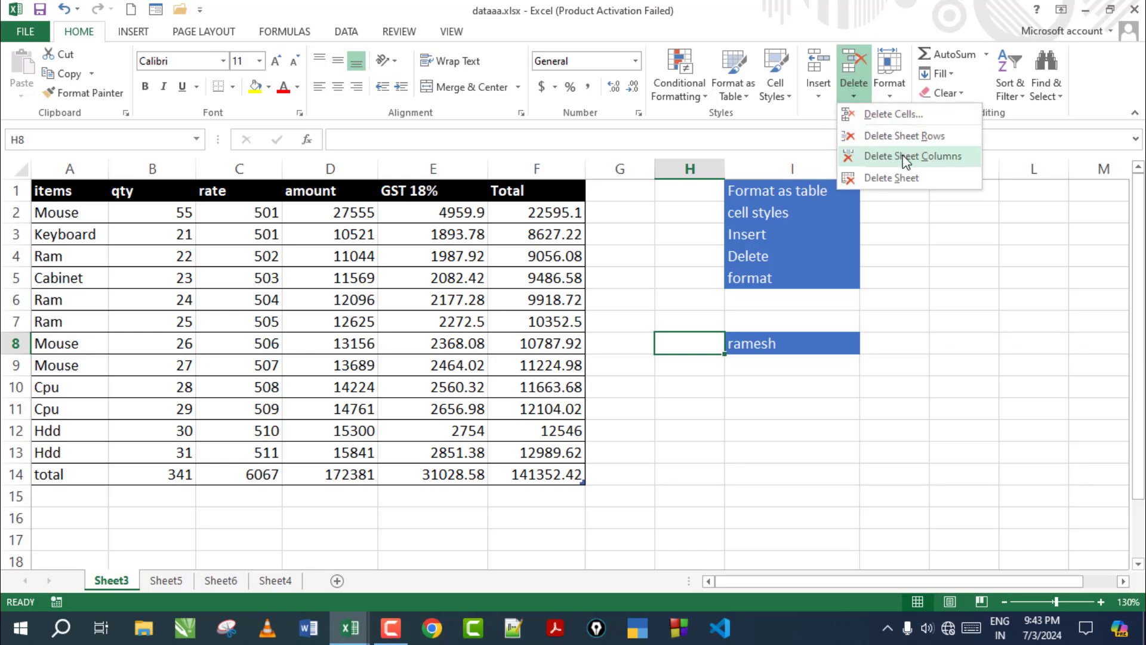
{"action": "left_click", "coordinate": [681, 224]}
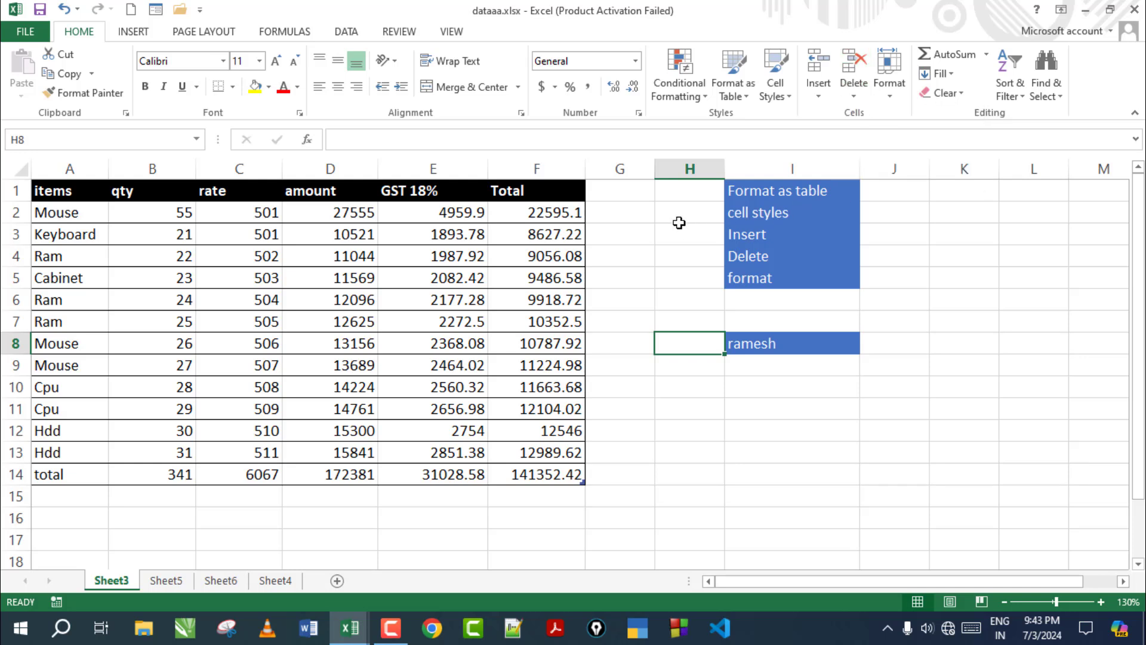
{"action": "left_click", "coordinate": [615, 188]}
{"action": "left_click", "coordinate": [700, 174]}
{"action": "left_click", "coordinate": [726, 190]}
{"action": "left_click", "coordinate": [632, 195]}
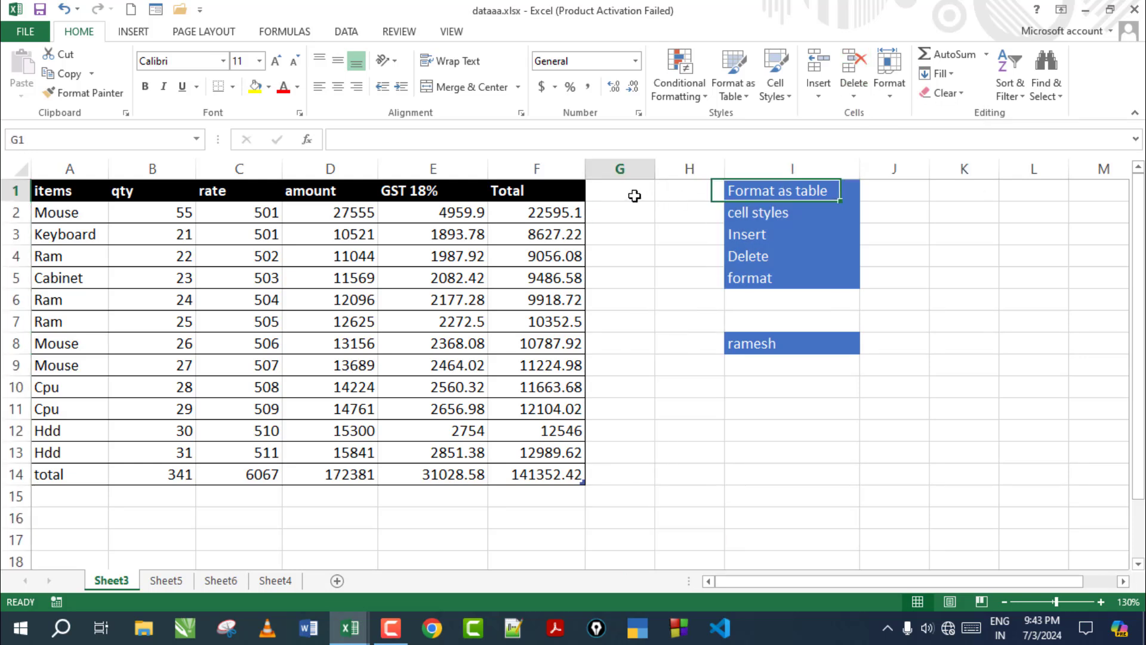
{"action": "mouse_move", "coordinate": [632, 190]}
{"action": "left_mouse_down"}
{"action": "mouse_move", "coordinate": [678, 192]}
{"action": "mouse_move", "coordinate": [650, 174]}
{"action": "mouse_move", "coordinate": [678, 174]}
{"action": "left_mouse_up"}
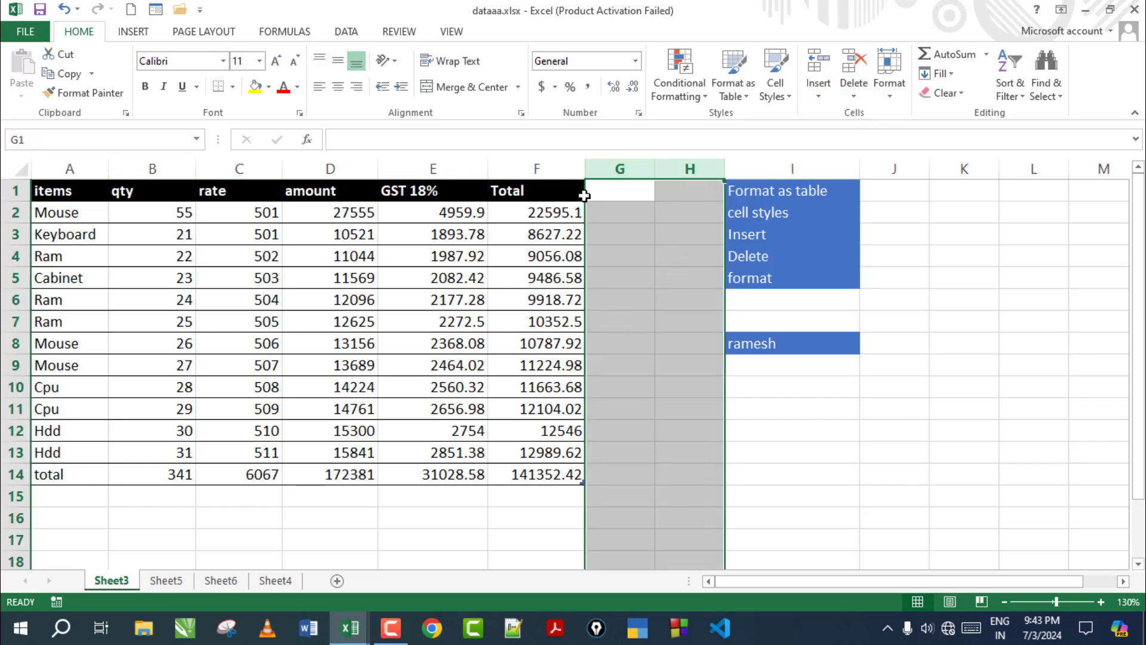
{"action": "left_click", "coordinate": [624, 240]}
{"action": "left_click_drag", "start_coordinate": [624, 169], "coordinate": [689, 173]}
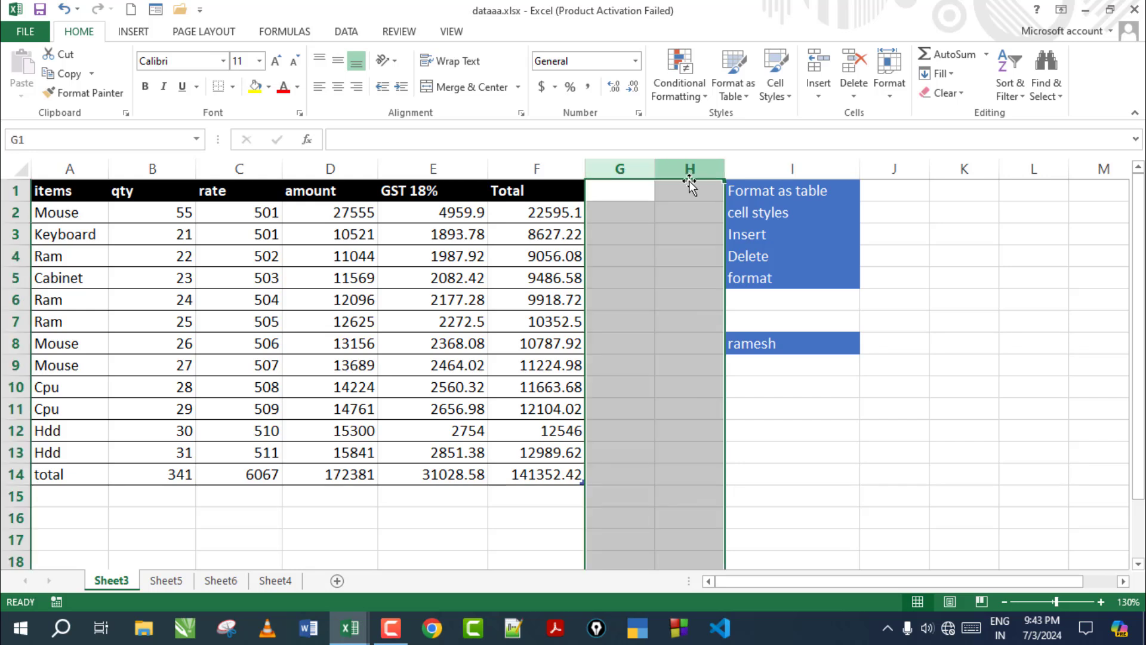
{"action": "left_click", "coordinate": [853, 97]}
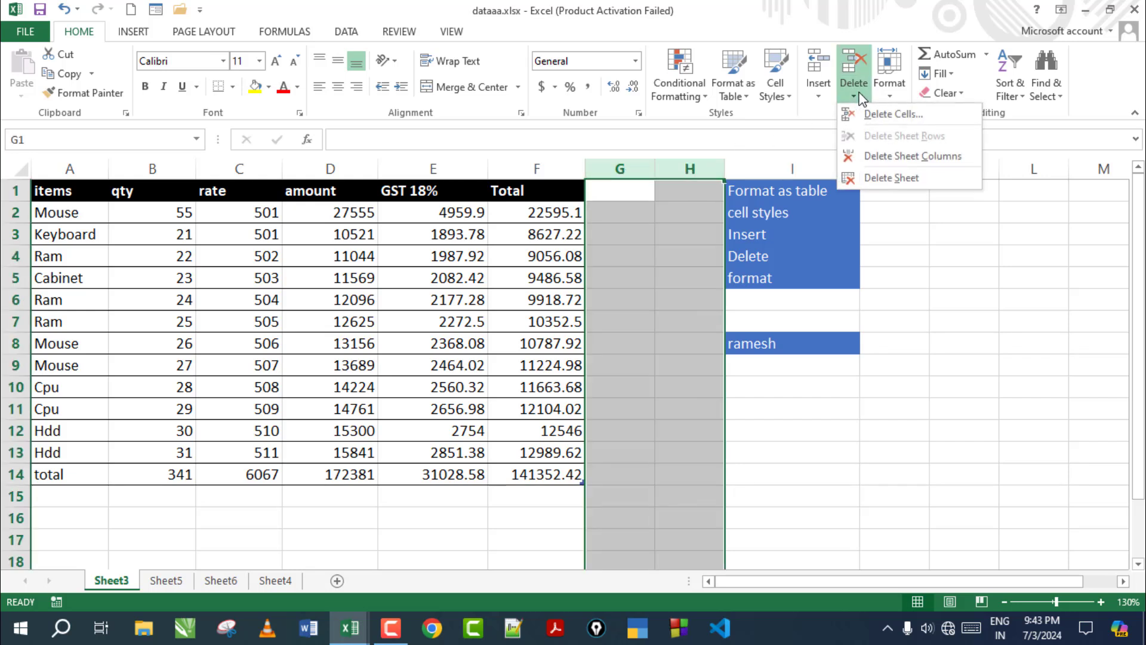
{"action": "left_click", "coordinate": [903, 157]}
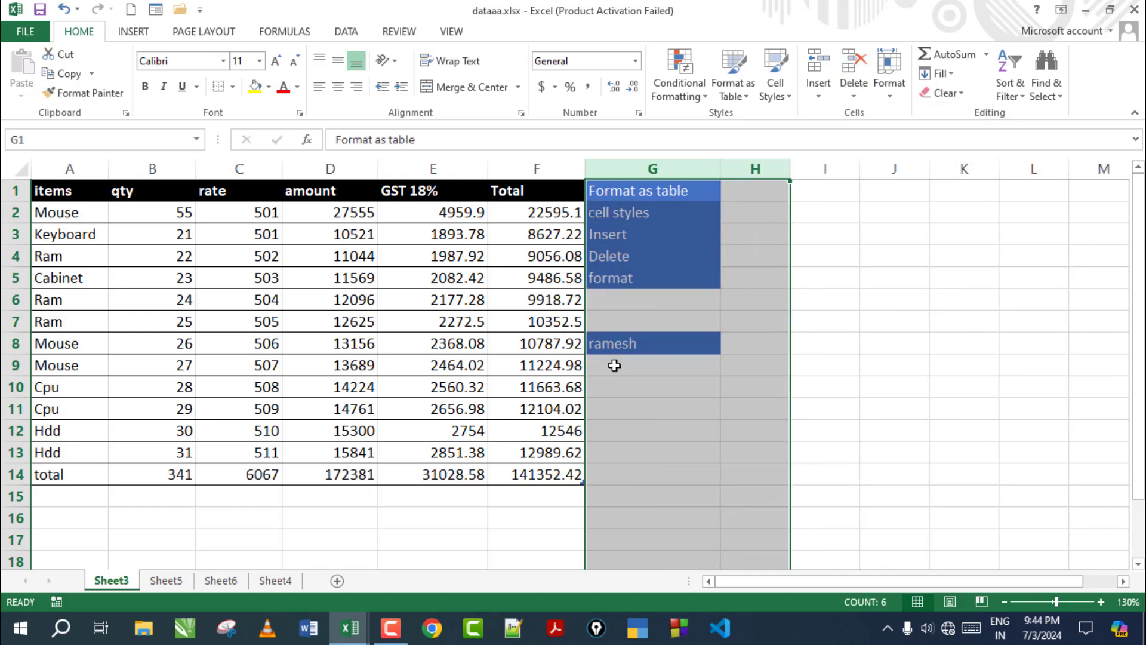
{"action": "key", "text": "ctrl+z"}
{"action": "left_click", "coordinate": [854, 94]}
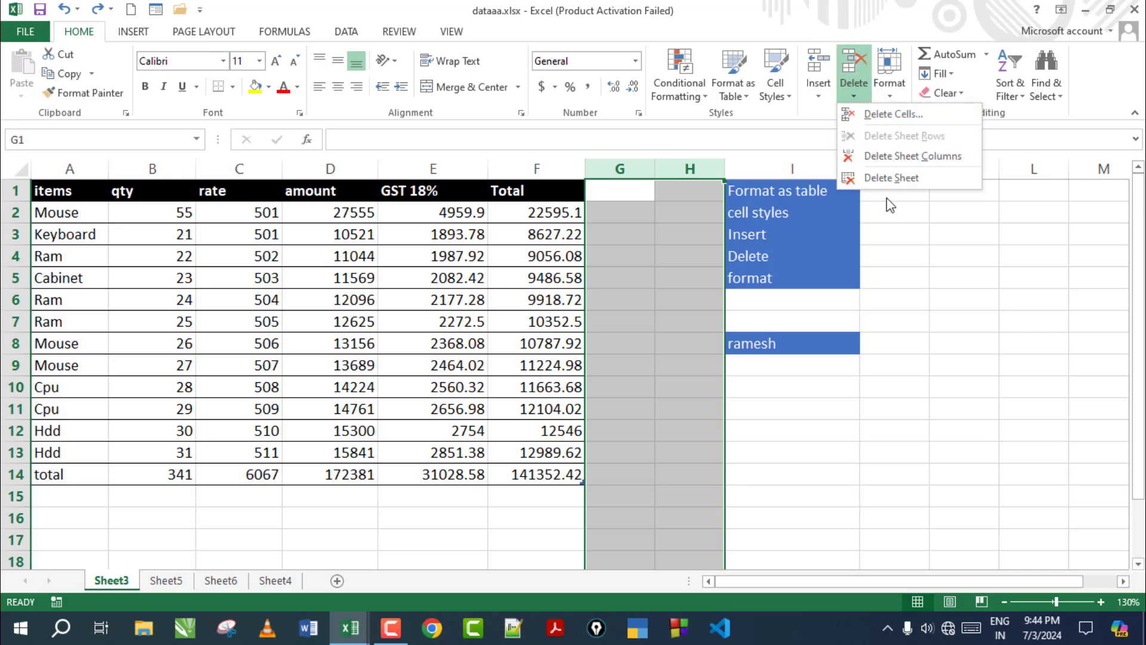
Delete the empty Sheet6 tab, leaving Sheet3, Sheet5 and Sheet4
{"action": "key", "text": "Escape"}
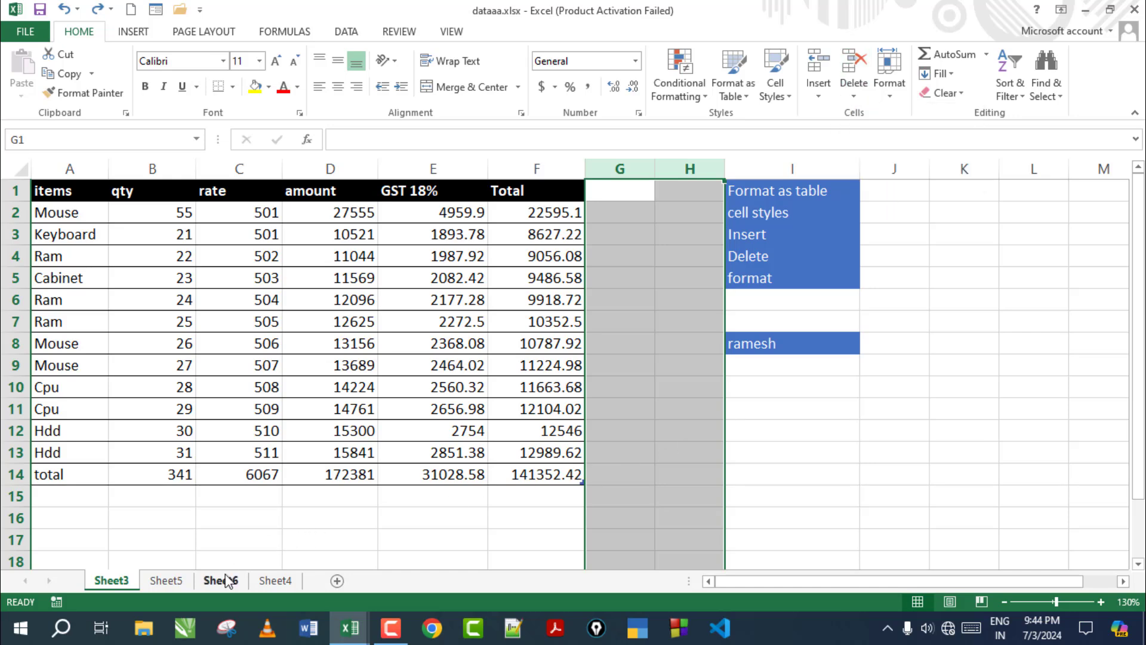
{"action": "left_click", "coordinate": [220, 580]}
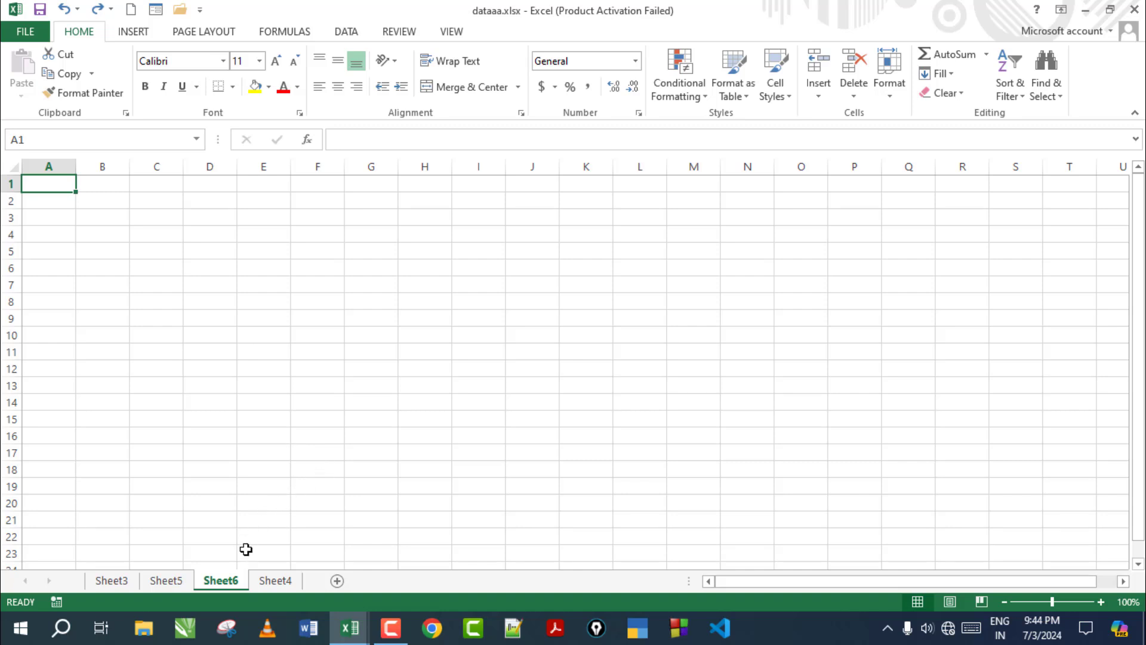
{"action": "left_click", "coordinate": [855, 96]}
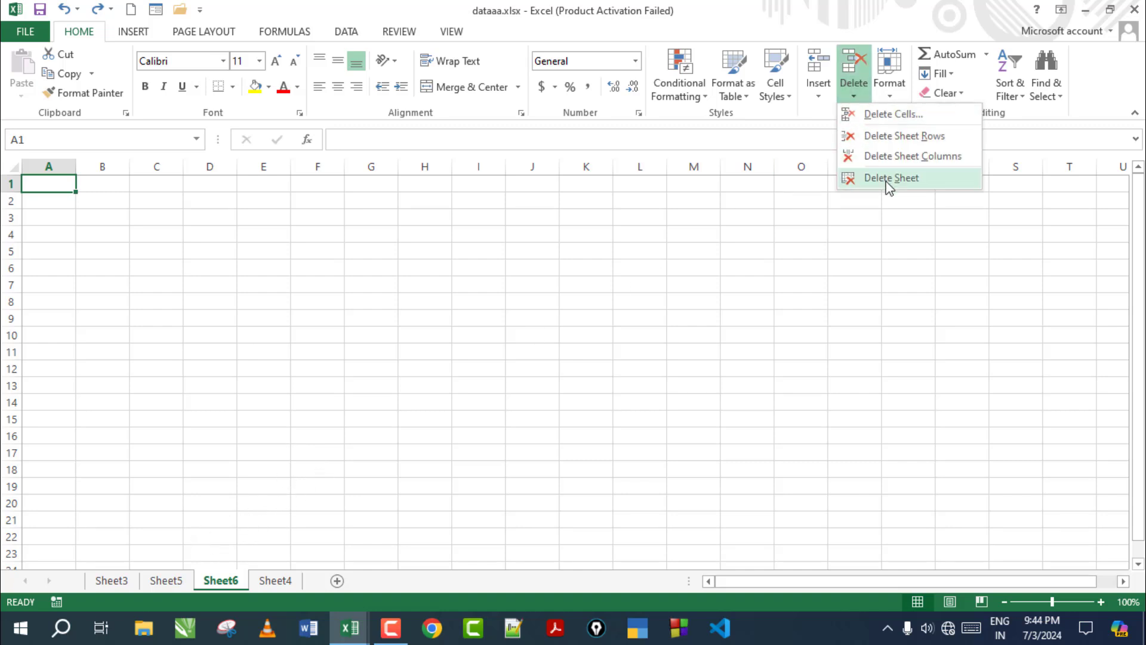
{"action": "left_click", "coordinate": [226, 584]}
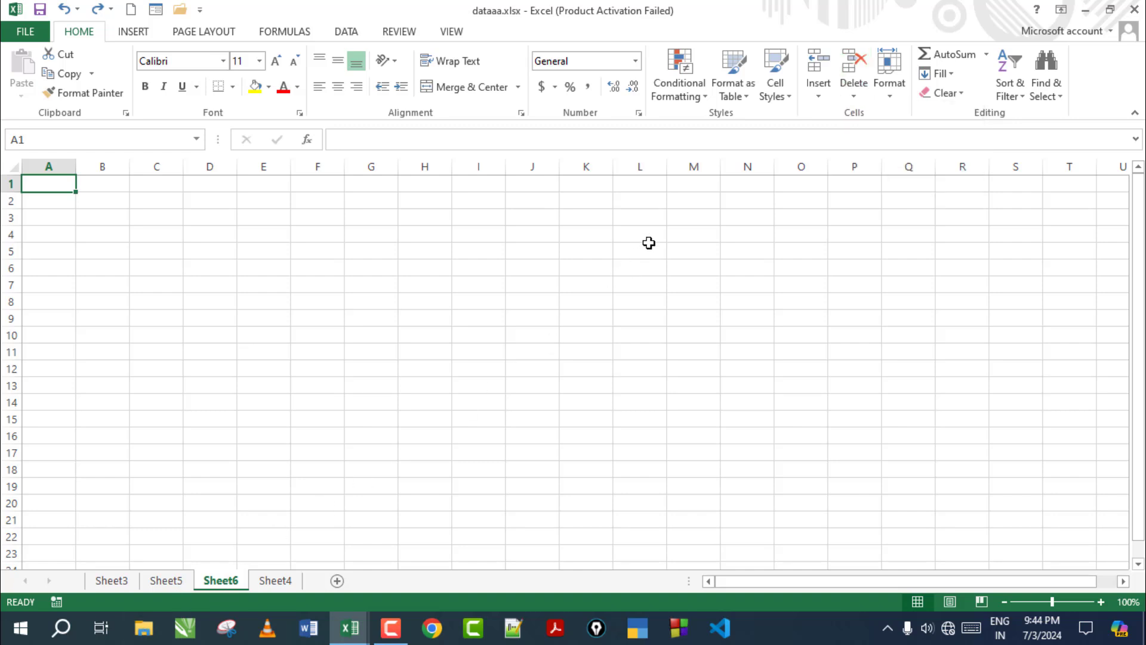
{"action": "left_click", "coordinate": [854, 95]}
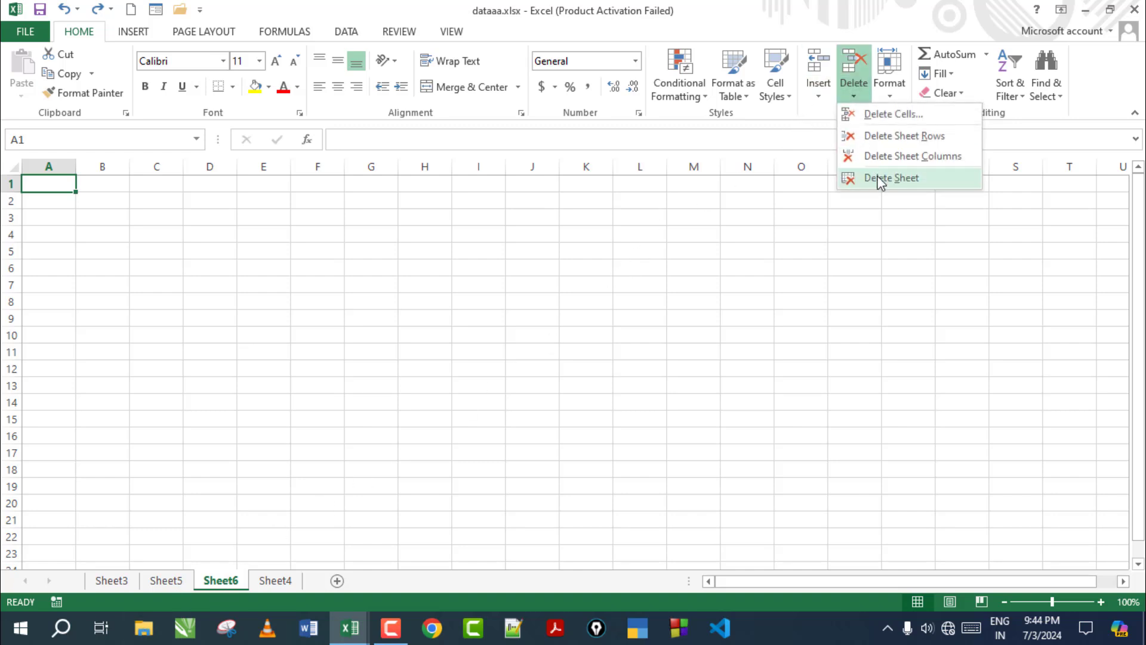
{"action": "left_click", "coordinate": [880, 182]}
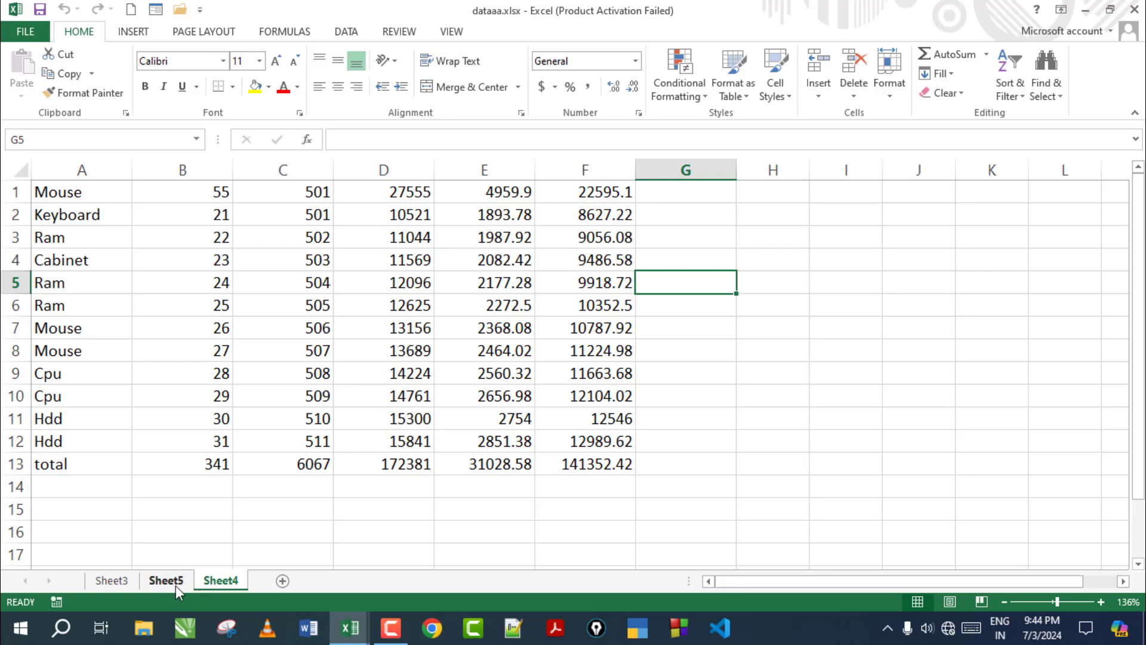
{"action": "left_click", "coordinate": [112, 582]}
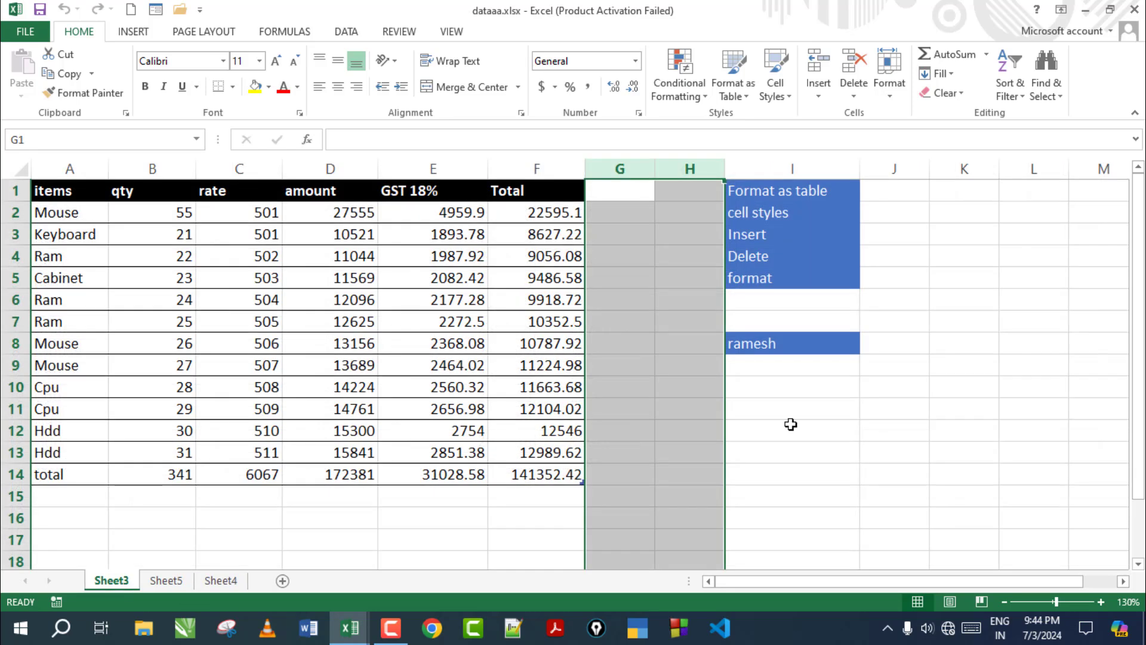
{"action": "left_click", "coordinate": [764, 429]}
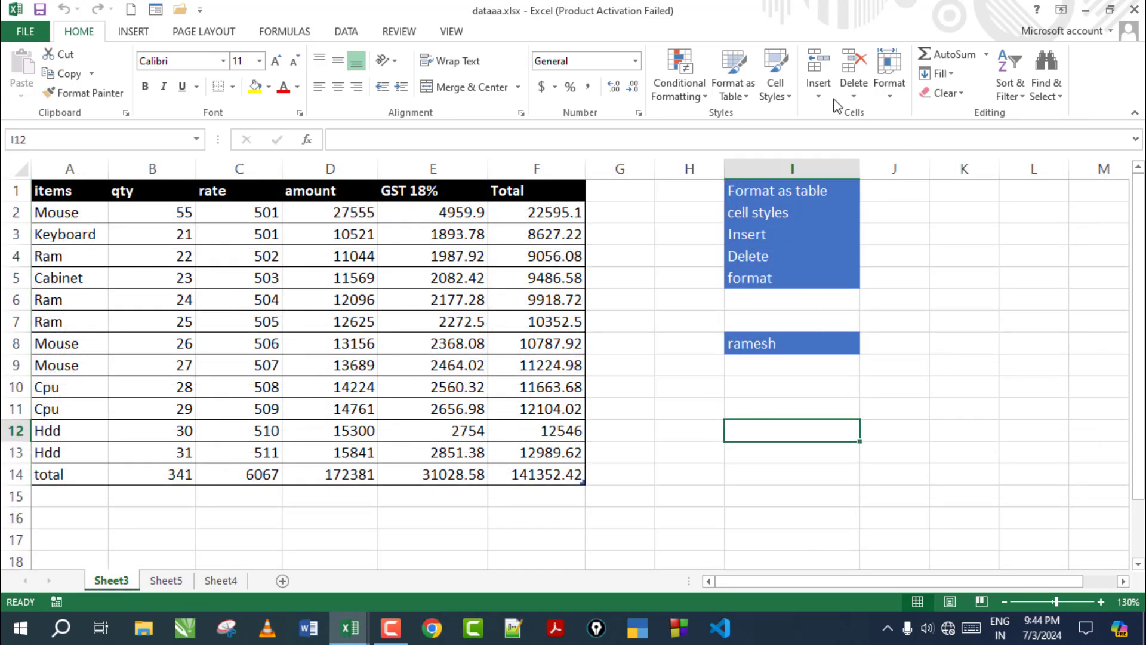
{"action": "left_click", "coordinate": [746, 100]}
{"action": "left_click", "coordinate": [791, 102]}
{"action": "left_click", "coordinate": [790, 99]}
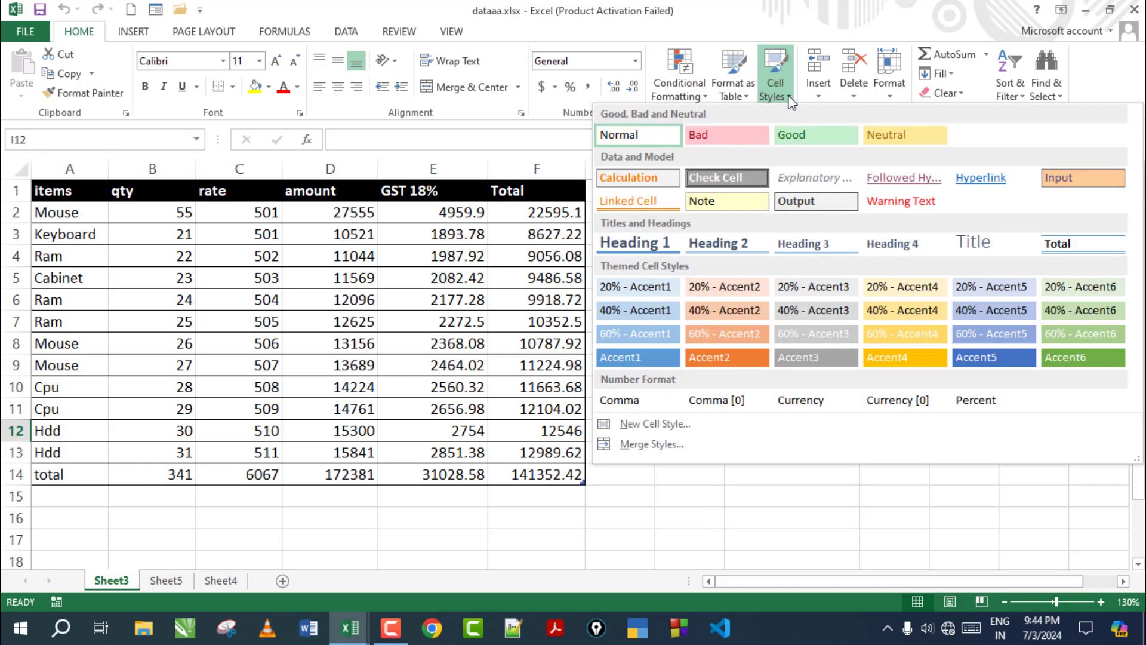
{"action": "left_click", "coordinate": [819, 95]}
{"action": "left_click", "coordinate": [852, 96]}
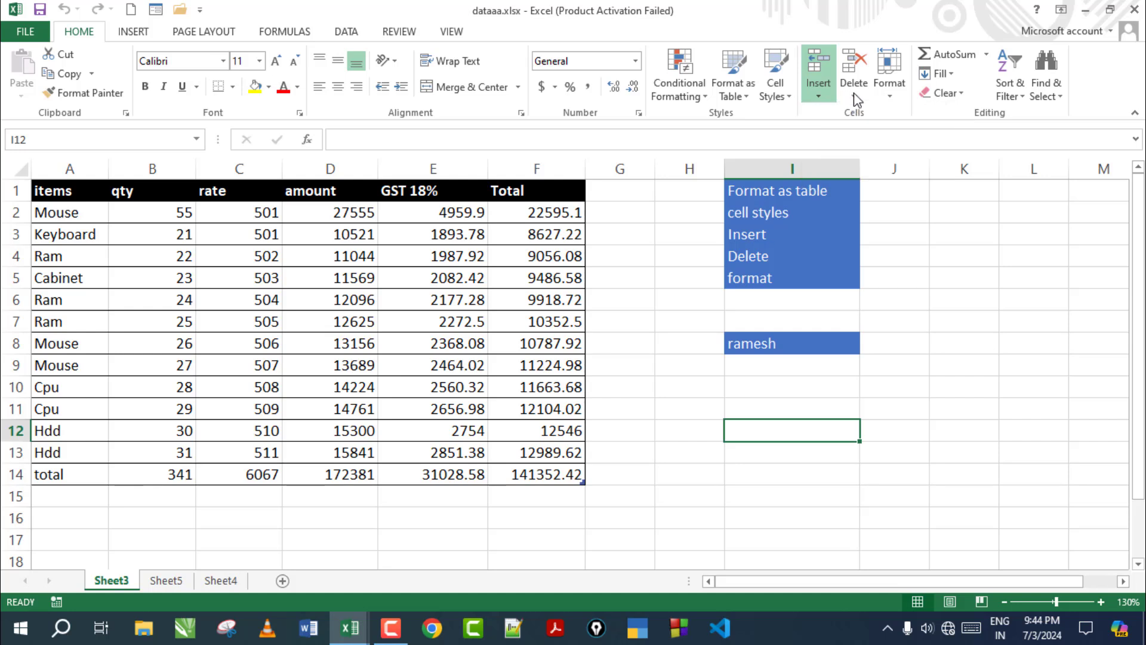
{"action": "left_click", "coordinate": [853, 94]}
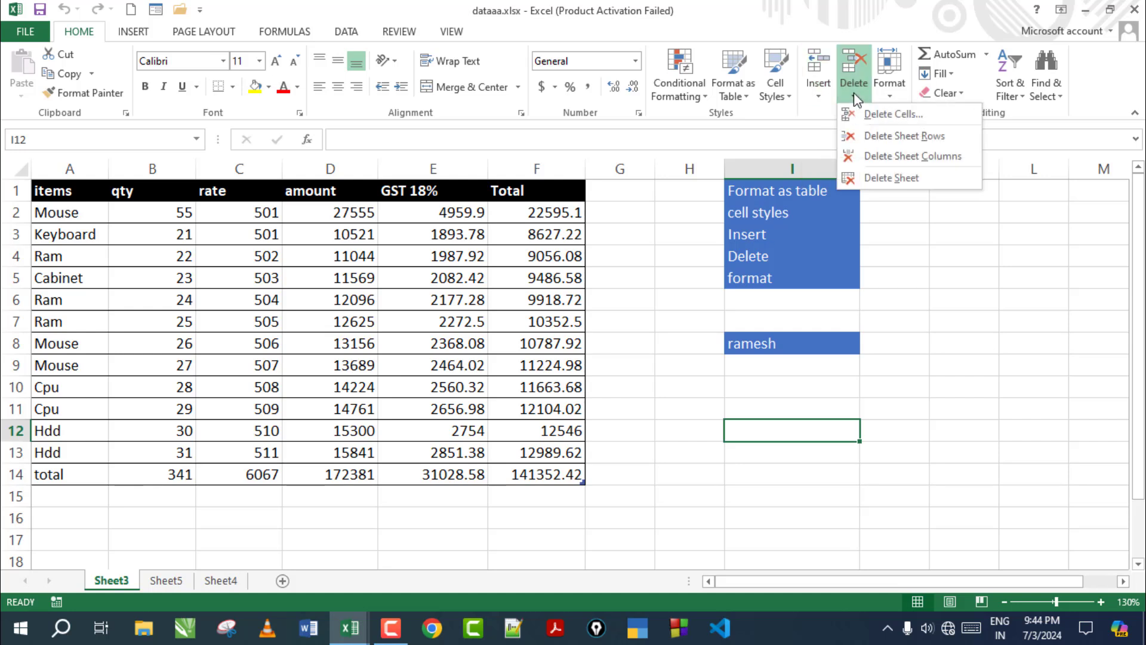
{"action": "left_click", "coordinate": [890, 89]}
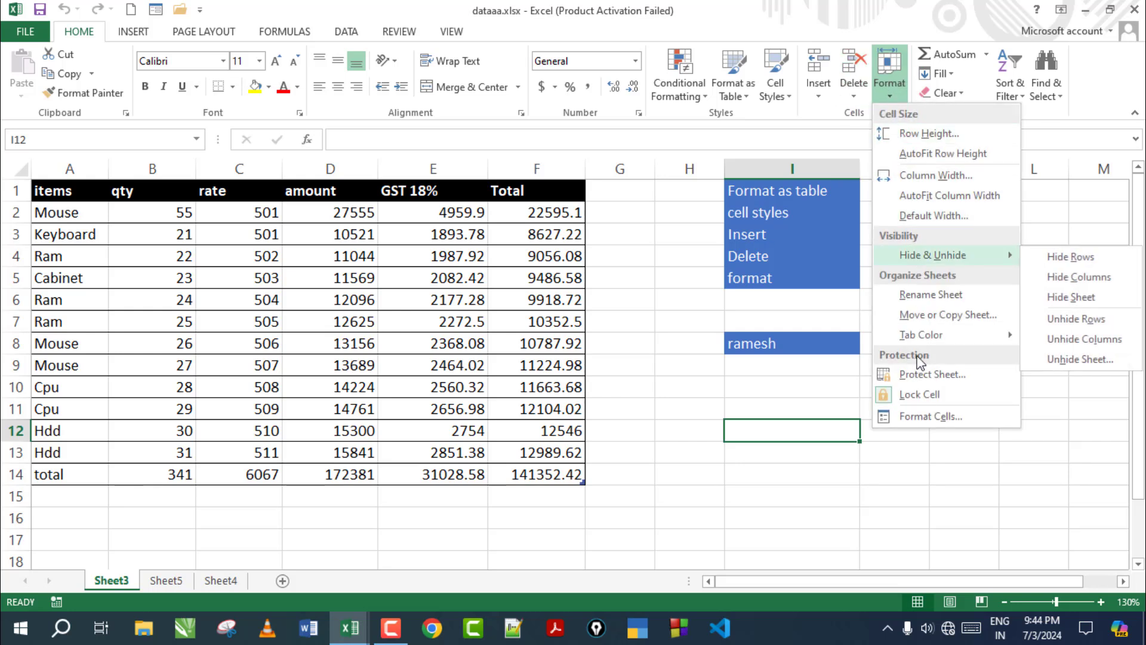
{"action": "left_click", "coordinate": [624, 346]}
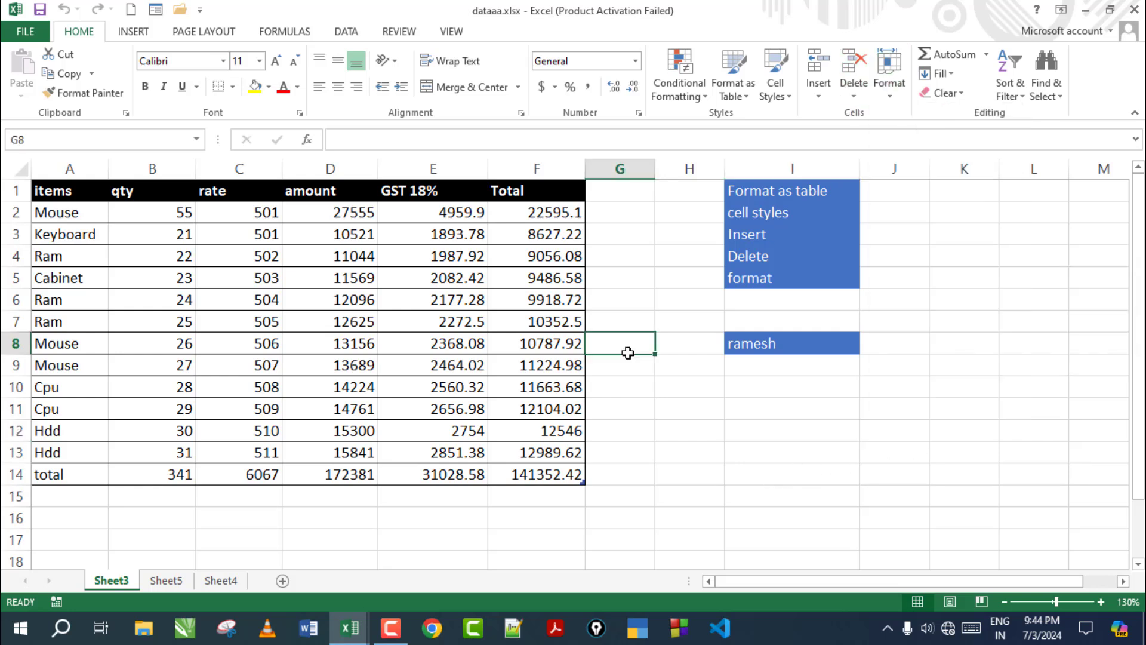
{"action": "left_click", "coordinate": [890, 98]}
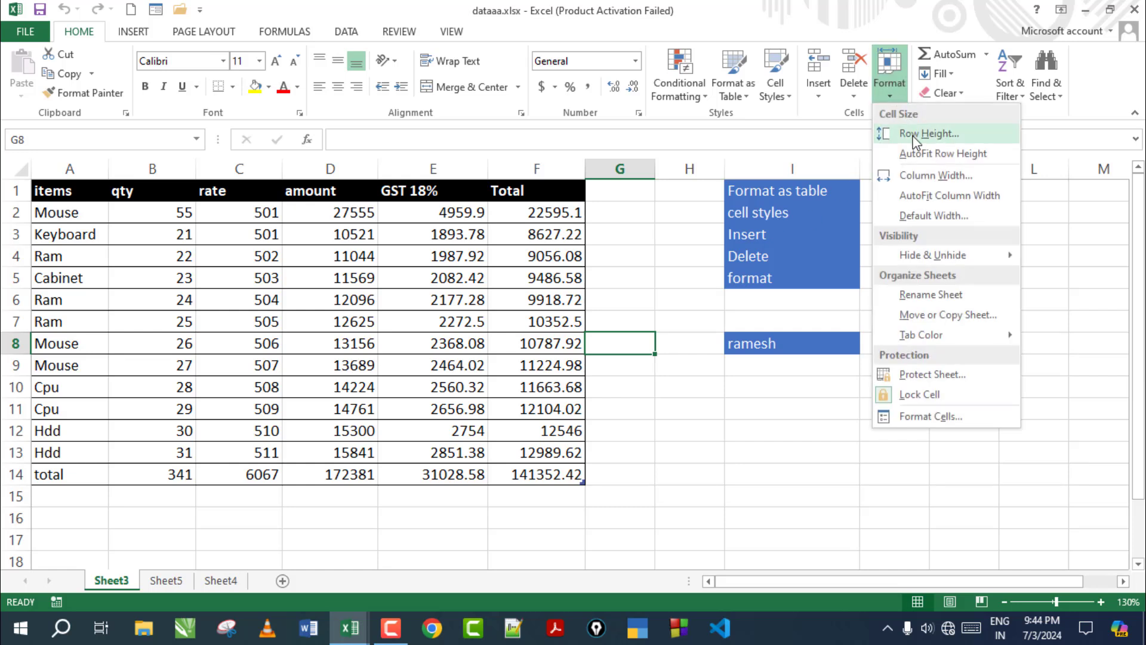
{"action": "key", "text": "Escape"}
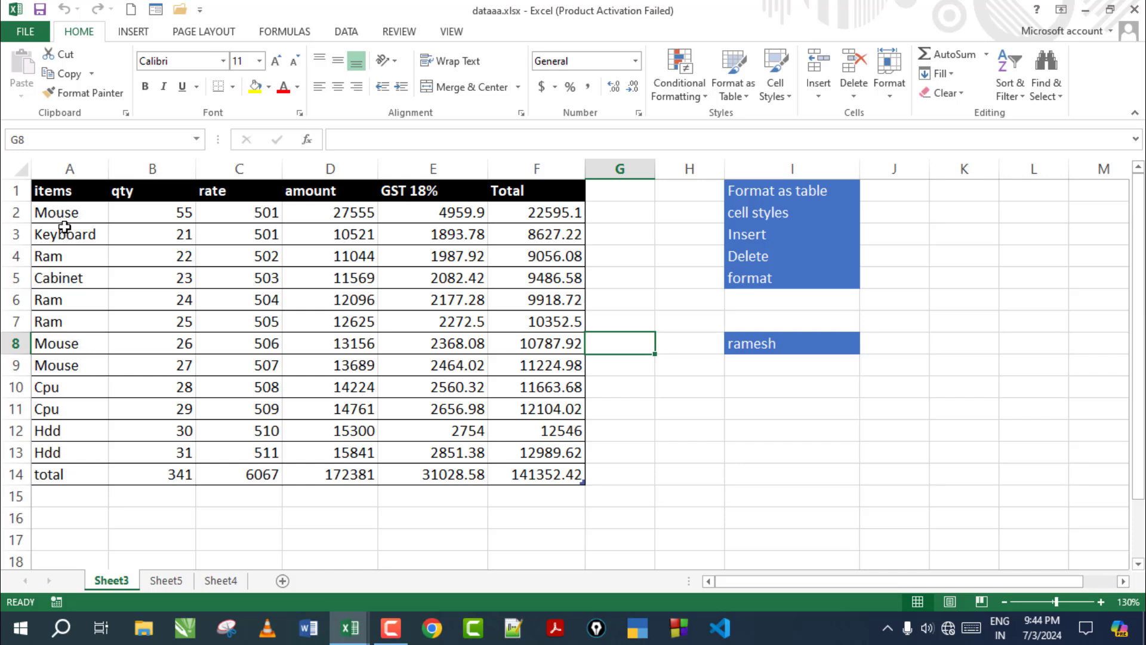
Set rows 1–14 of the items table A1:F14 to a row height of 20
{"action": "left_click_drag", "start_coordinate": [54, 190], "coordinate": [257, 277]}
{"action": "left_click", "coordinate": [563, 473], "text": "shift"}
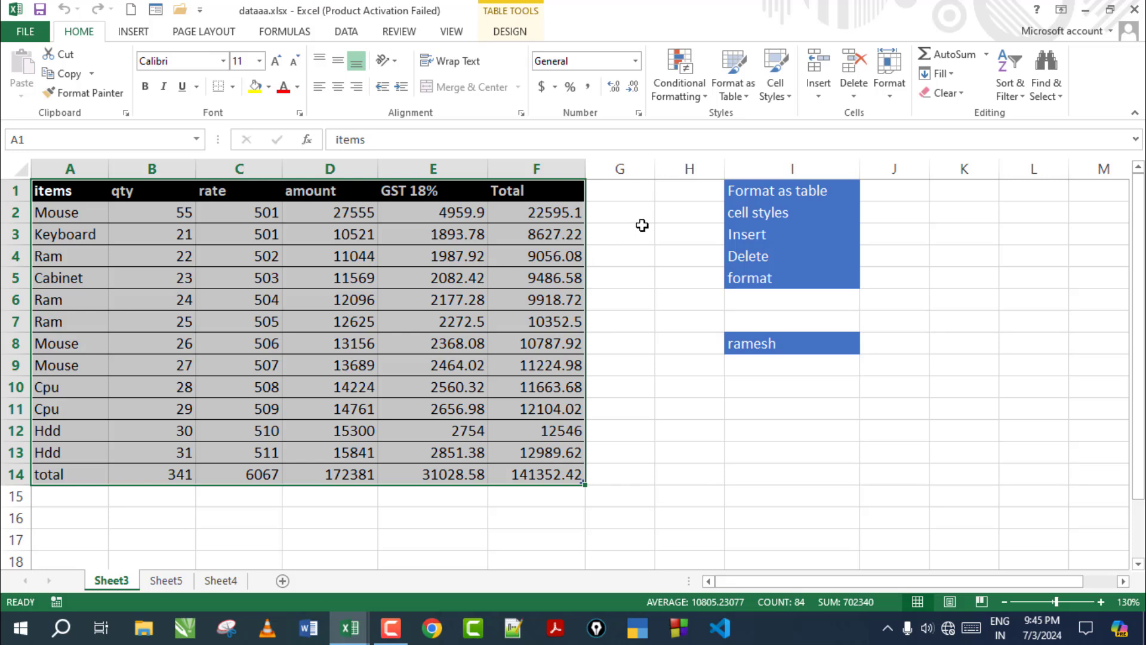
{"action": "left_click", "coordinate": [892, 90]}
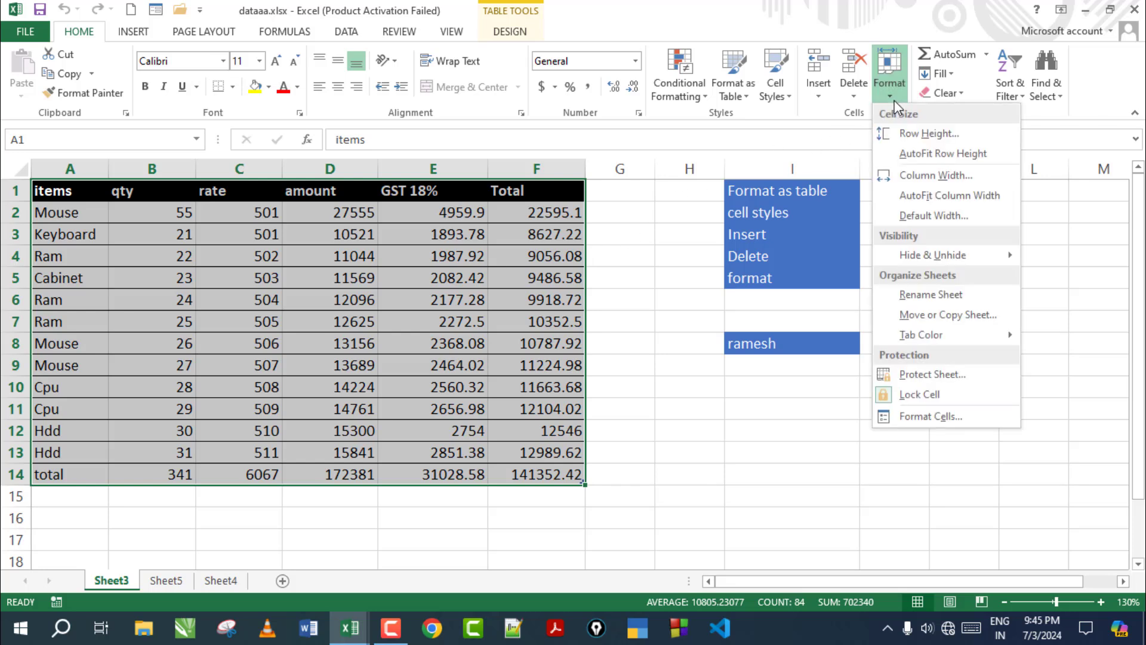
{"action": "left_click", "coordinate": [910, 135]}
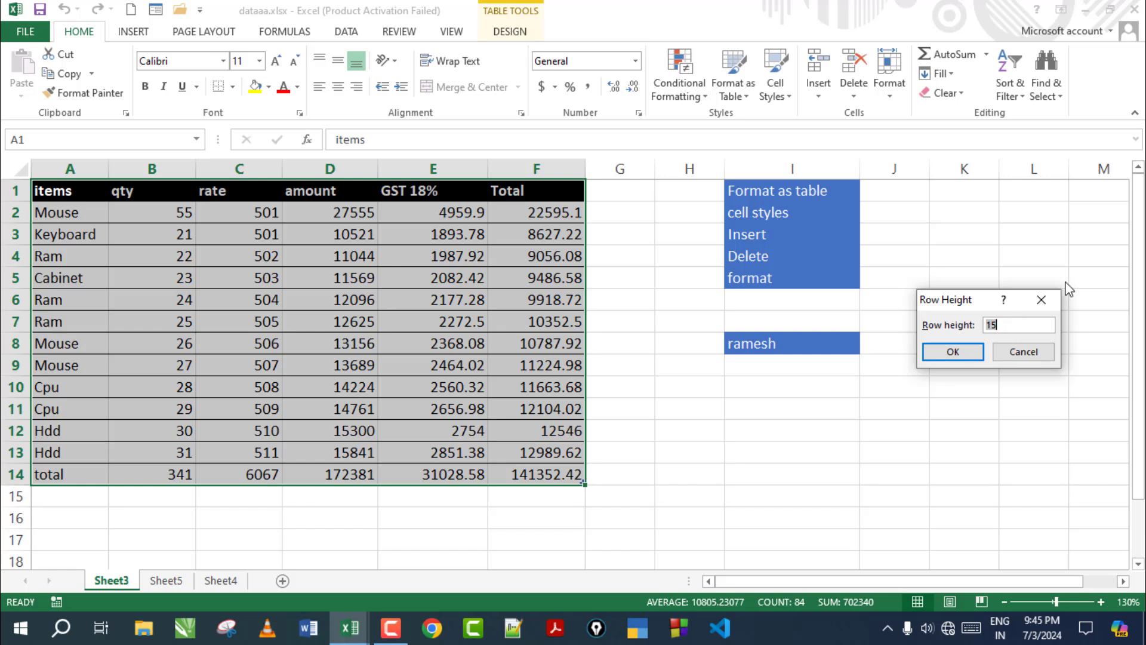
{"action": "type", "text": "20"}
{"action": "key", "text": "Return"}
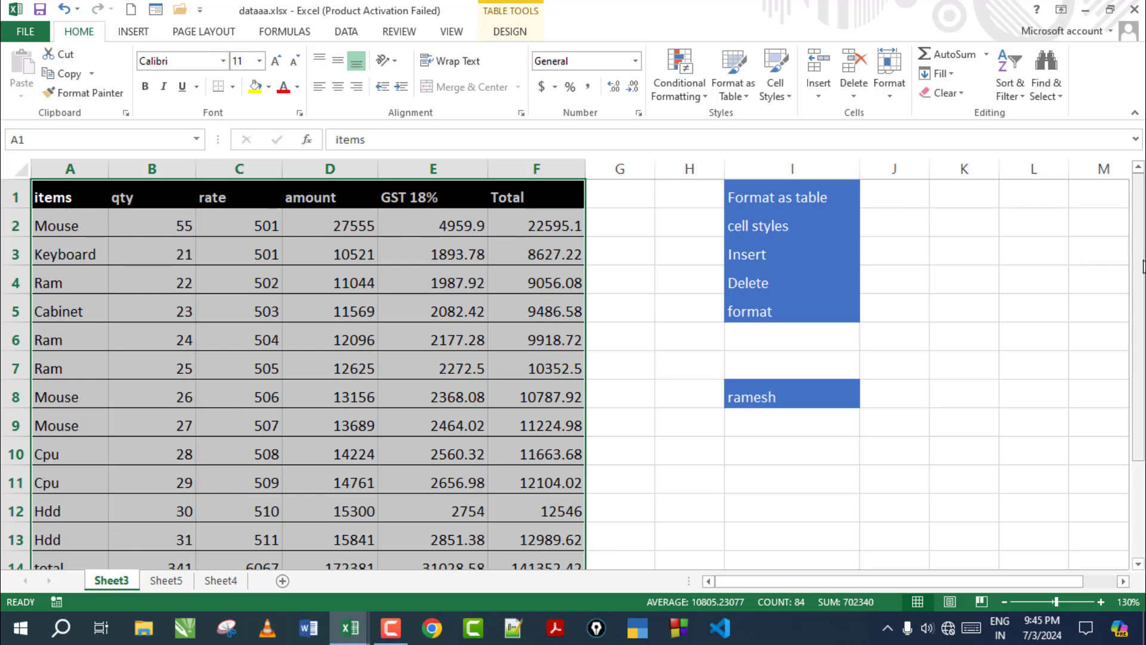
Auto-fit the table's row heights back to their contents
{"action": "mouse_move", "coordinate": [1139, 274]}
{"action": "left_mouse_down"}
{"action": "mouse_move", "coordinate": [1139, 285]}
{"action": "mouse_move", "coordinate": [1139, 272]}
{"action": "left_mouse_up"}
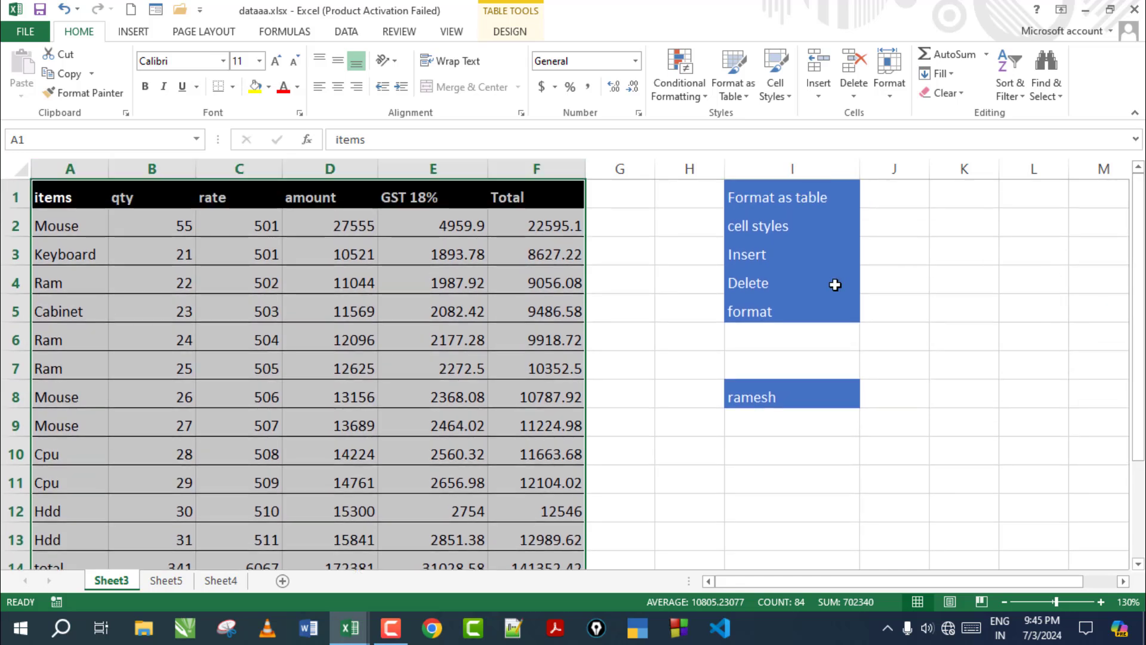
{"action": "left_click", "coordinate": [889, 87]}
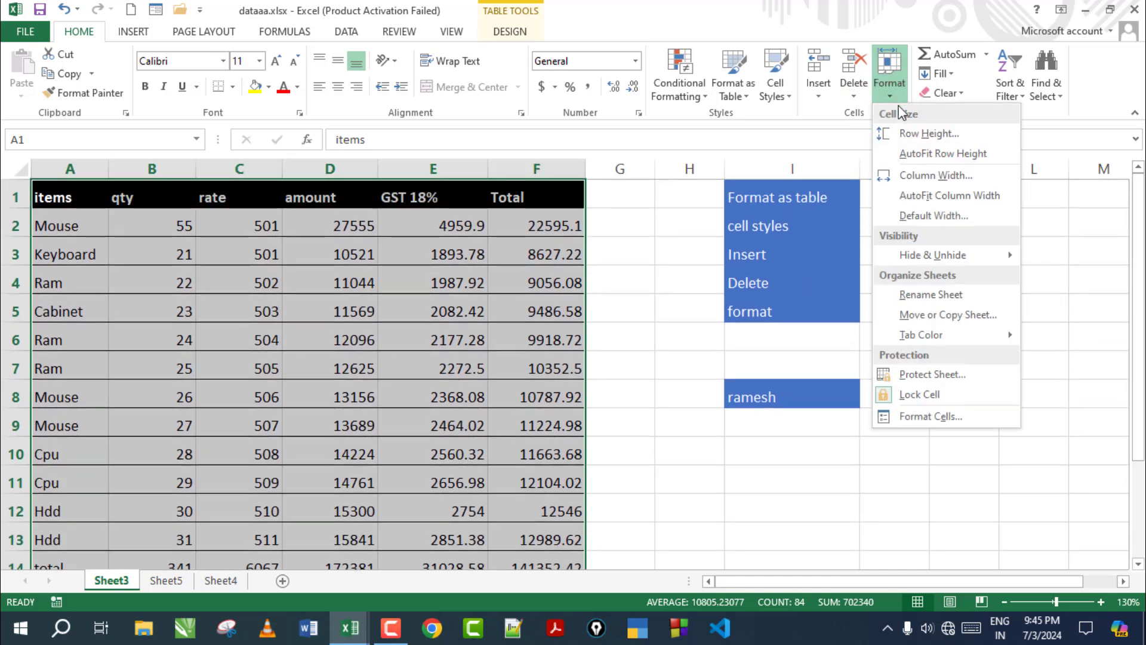
{"action": "left_click", "coordinate": [921, 154]}
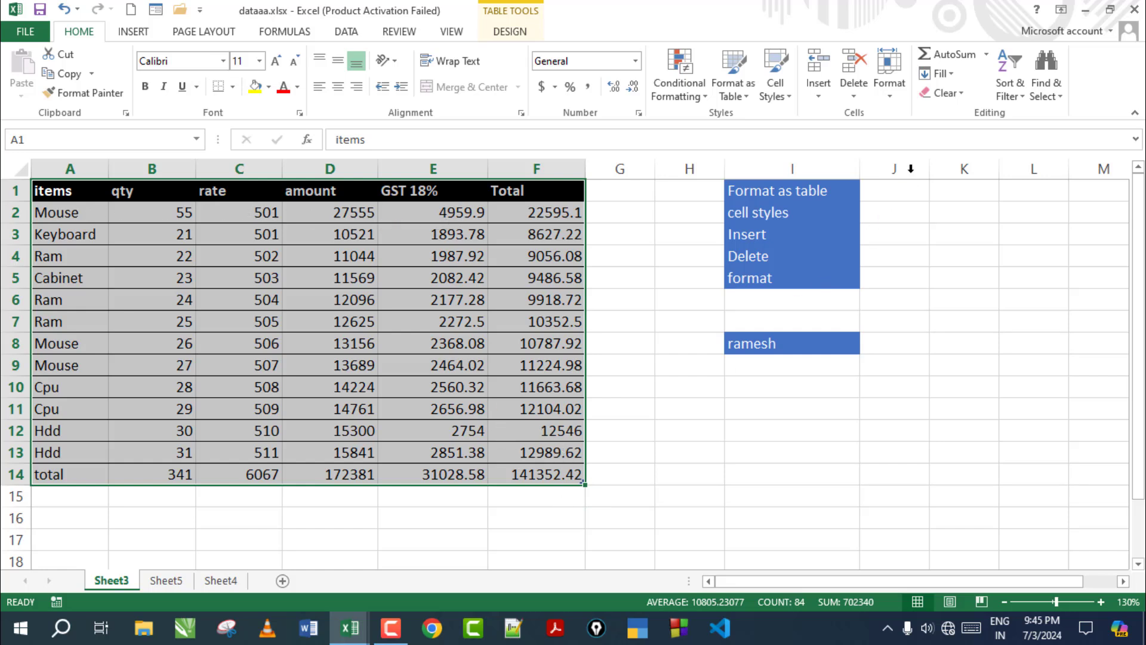
Set columns A–F of the items table to a column width of 20
{"action": "left_click", "coordinate": [895, 96]}
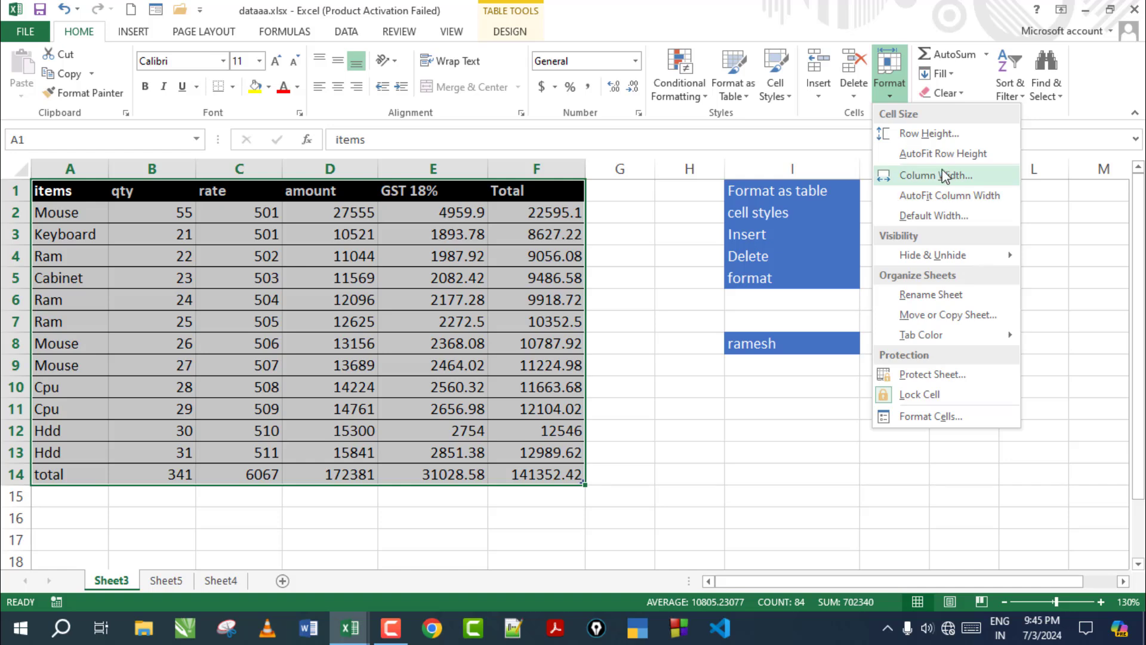
{"action": "left_click", "coordinate": [887, 175]}
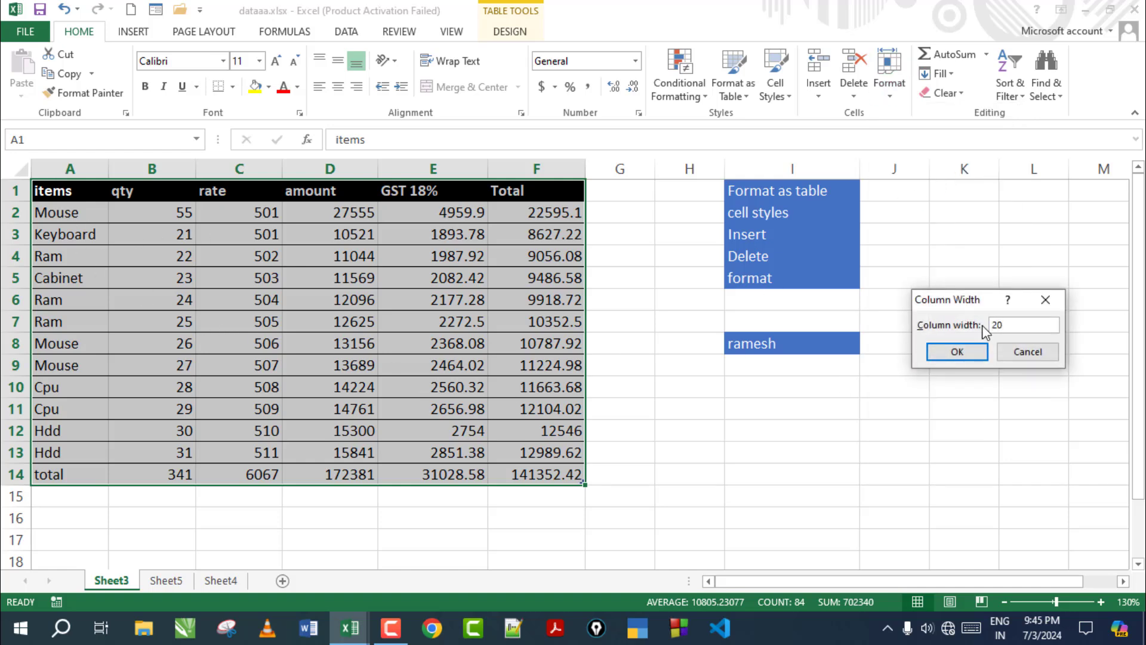
{"action": "key", "text": "Return"}
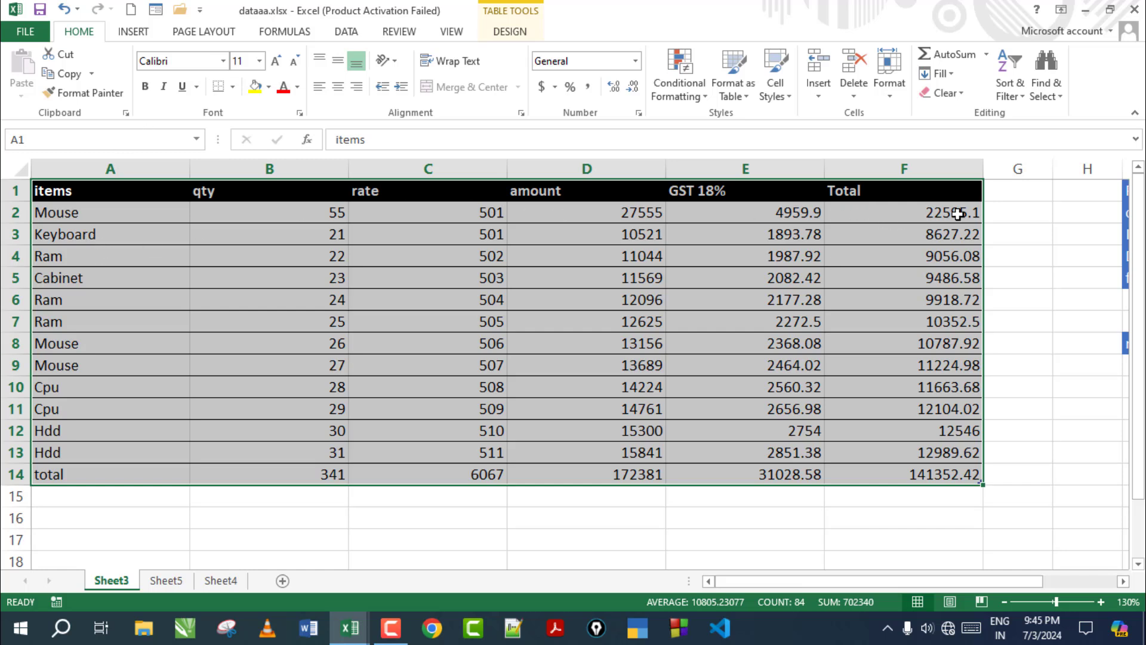
Confirm the column width again, then auto-fit columns A–F to their contents
{"action": "left_click", "coordinate": [889, 75]}
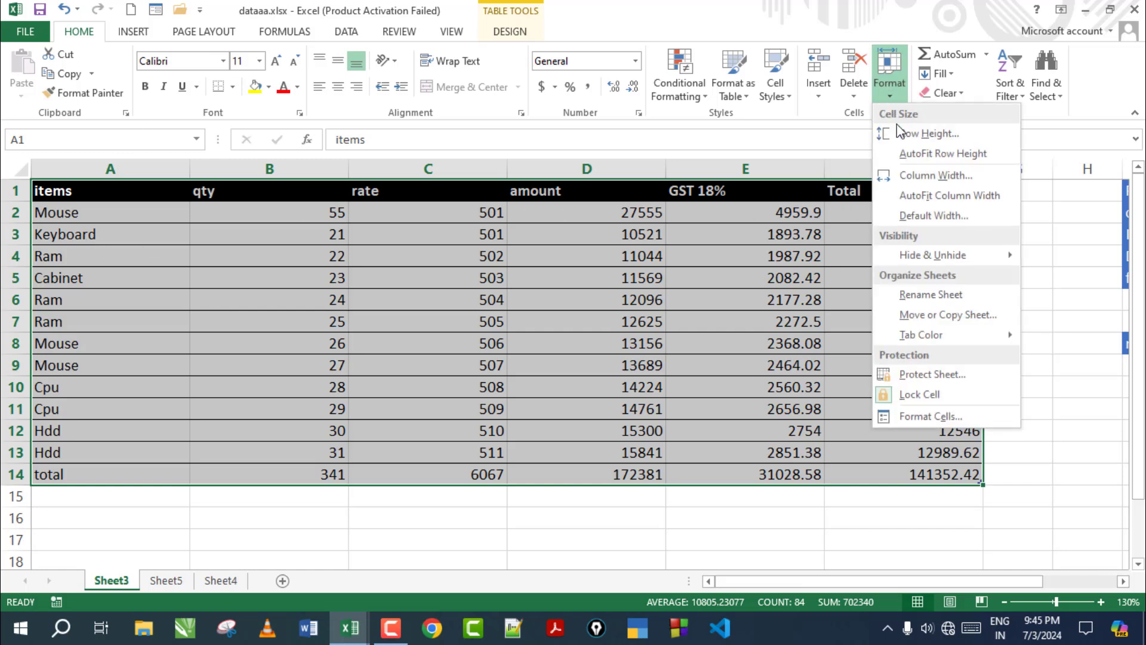
{"action": "left_click", "coordinate": [916, 176]}
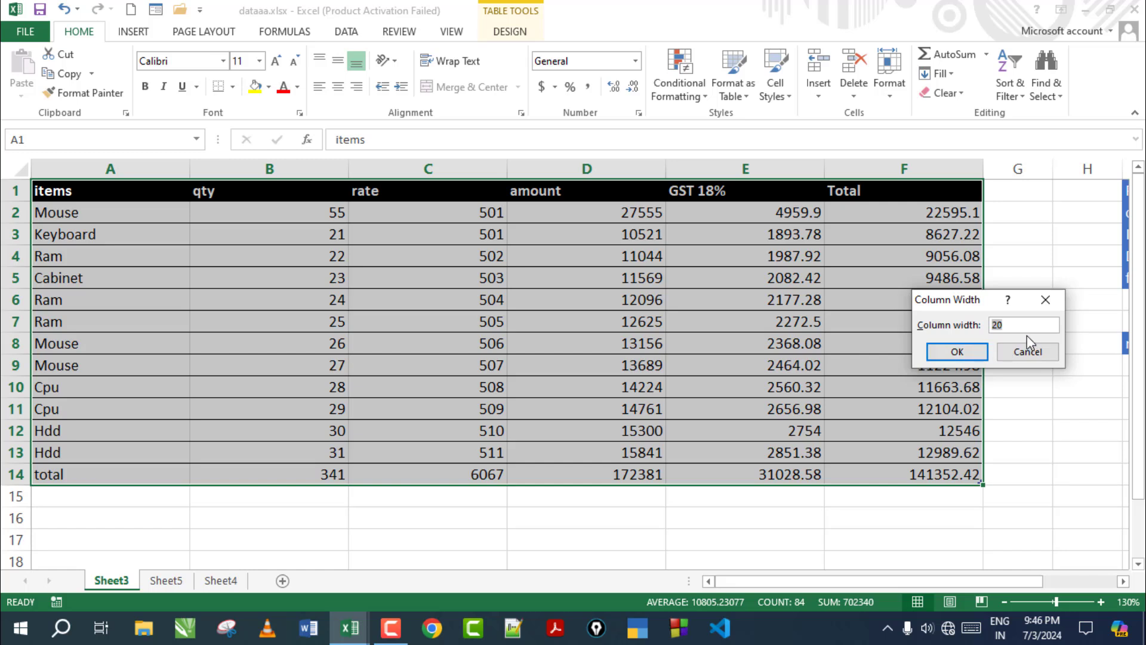
{"action": "key", "text": "Return"}
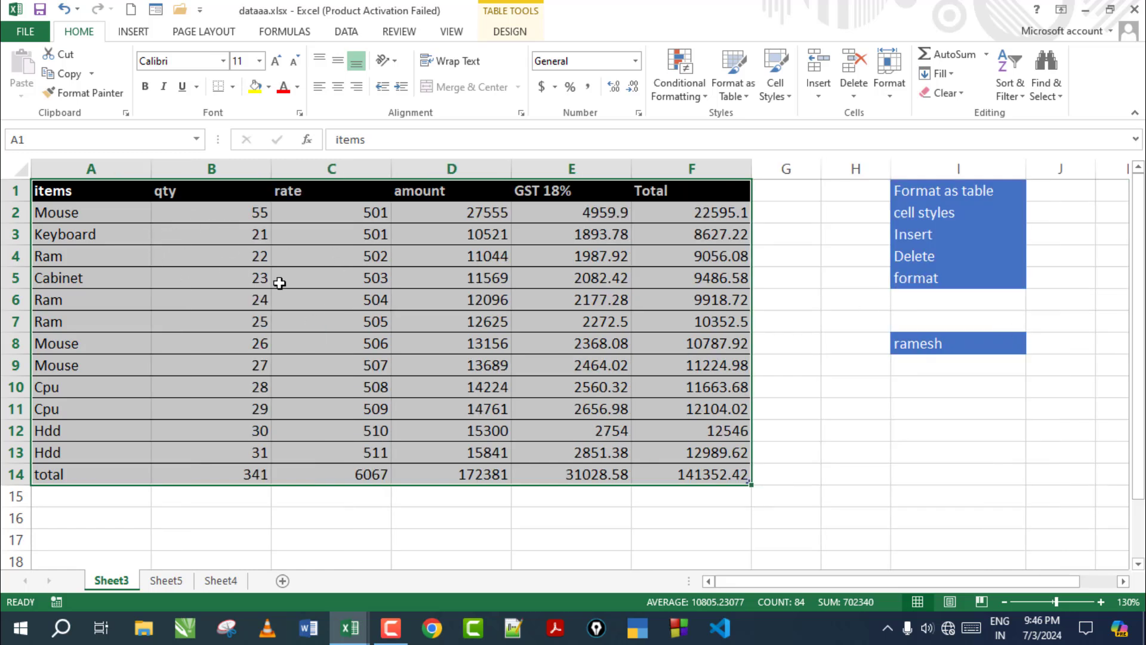
{"action": "left_click", "coordinate": [890, 96]}
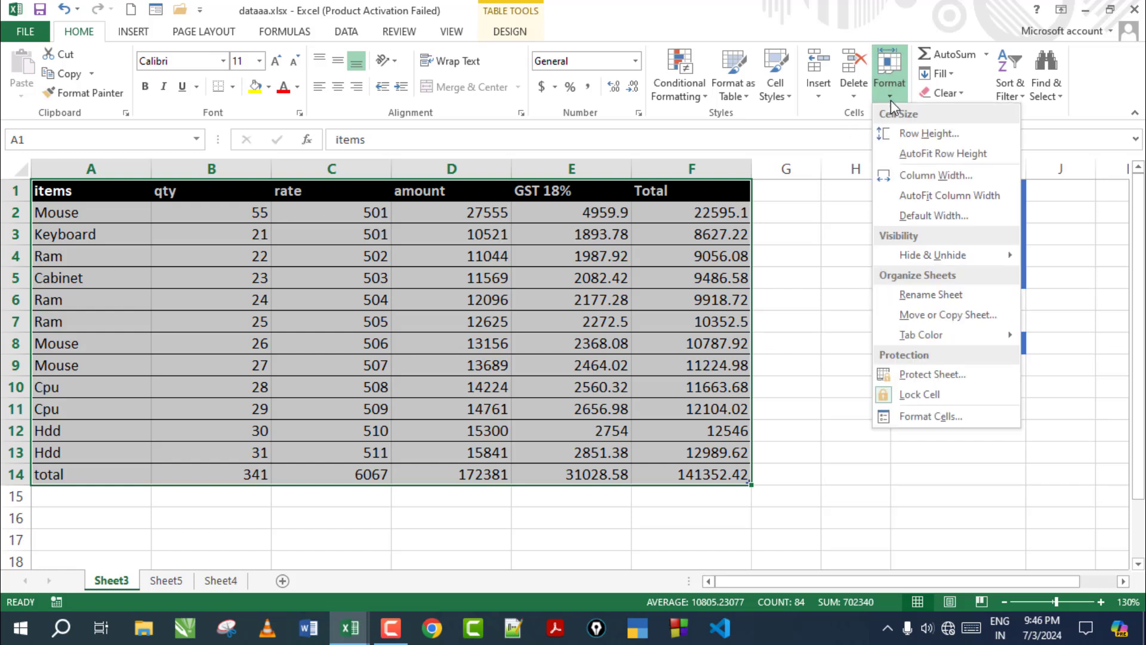
{"action": "left_click", "coordinate": [919, 203]}
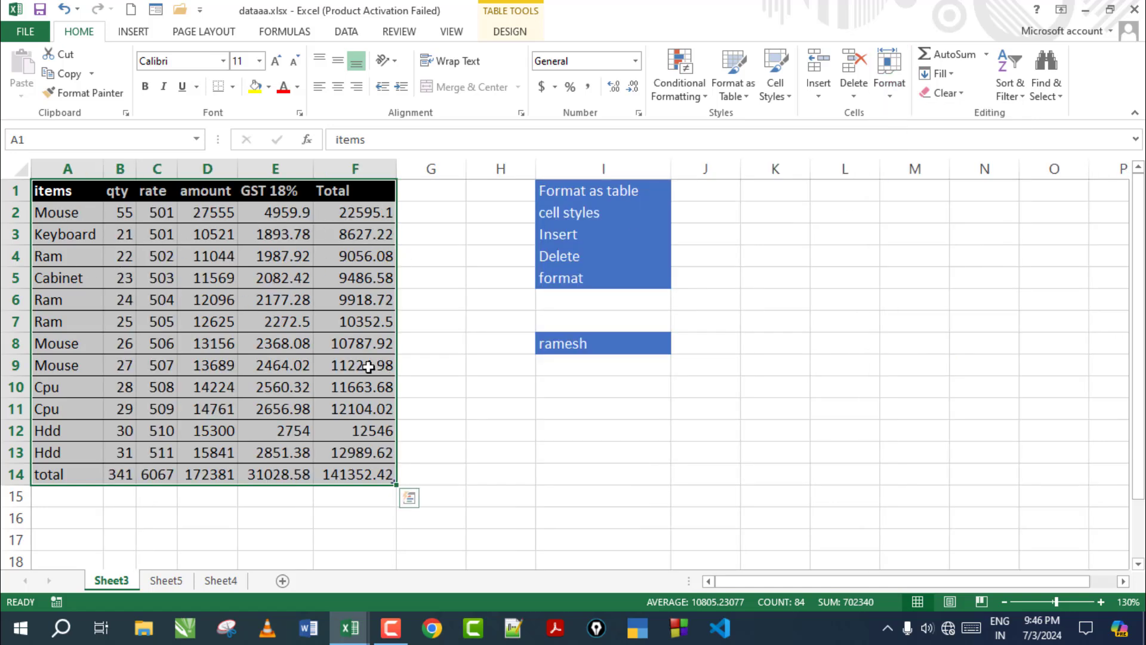
Set columns A–F to a column width of 10
{"action": "left_click", "coordinate": [889, 84]}
{"action": "left_click", "coordinate": [938, 178]}
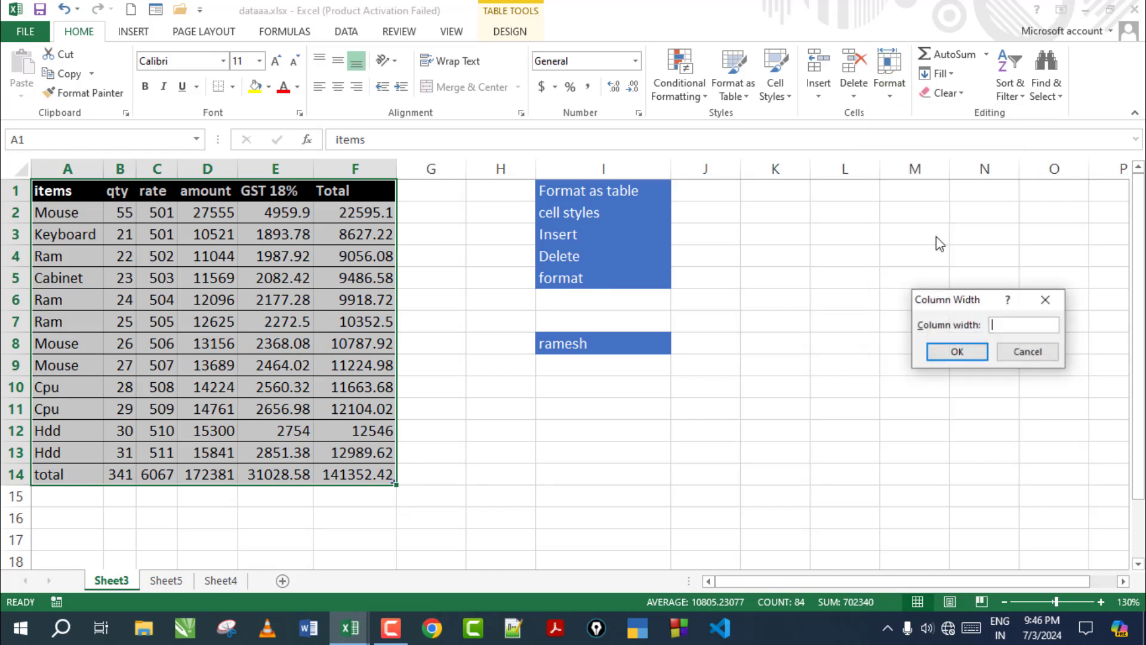
{"action": "type", "text": "10"}
{"action": "key", "text": "Return"}
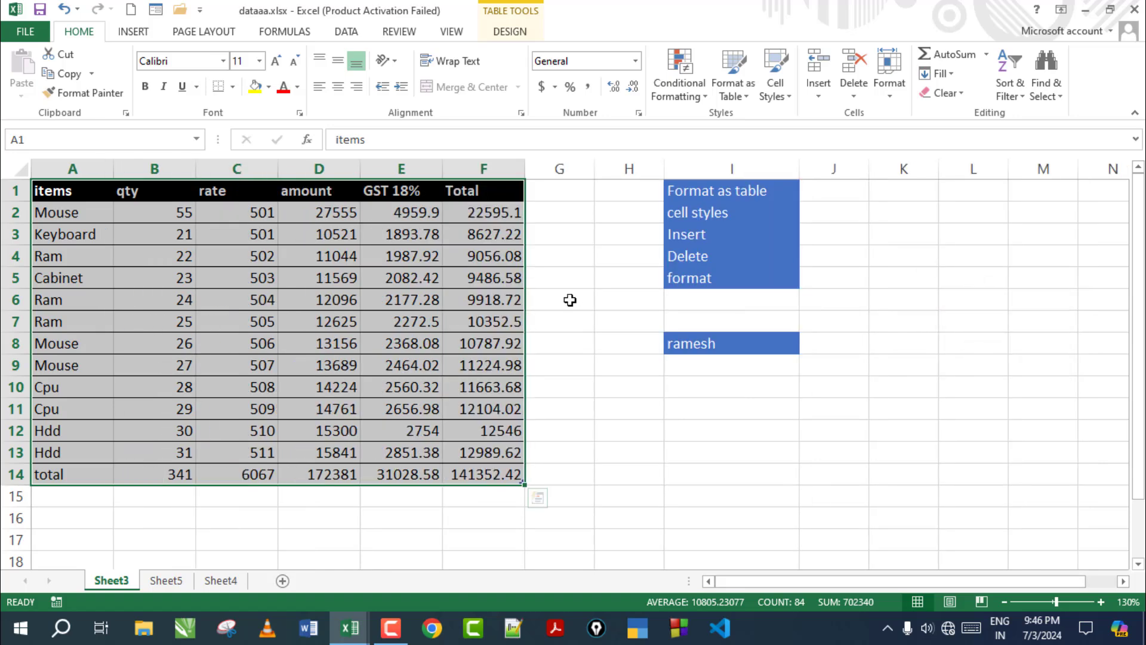
View the sheet's Default Width setting, close it unchanged, then select cell L4
{"action": "left_click", "coordinate": [889, 80]}
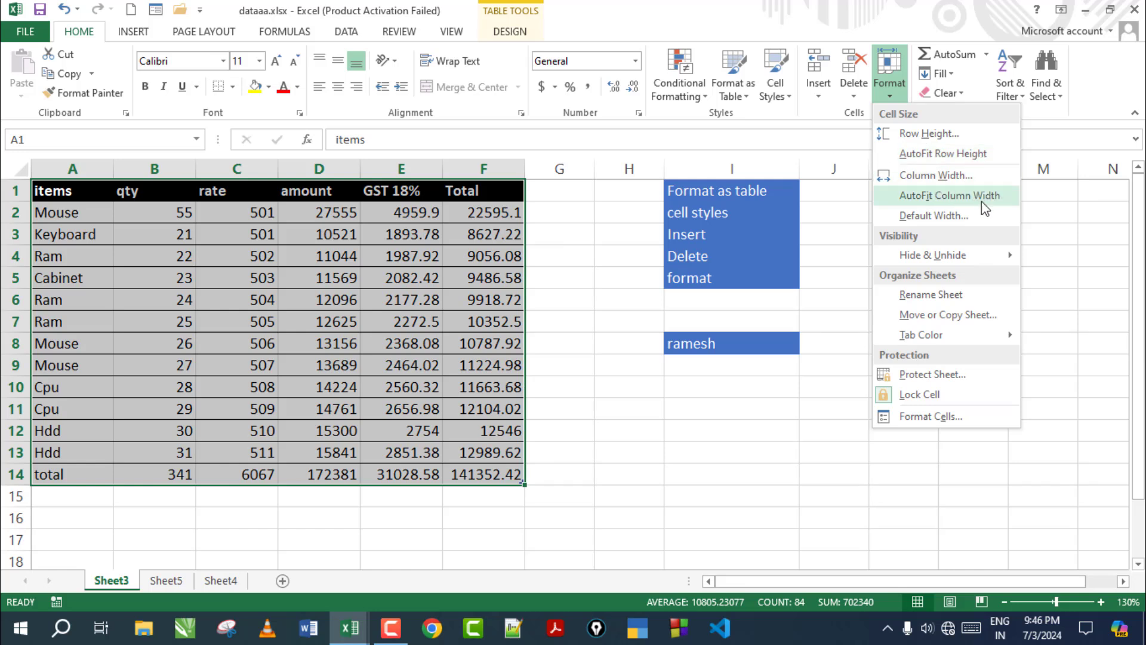
{"action": "left_click", "coordinate": [941, 216]}
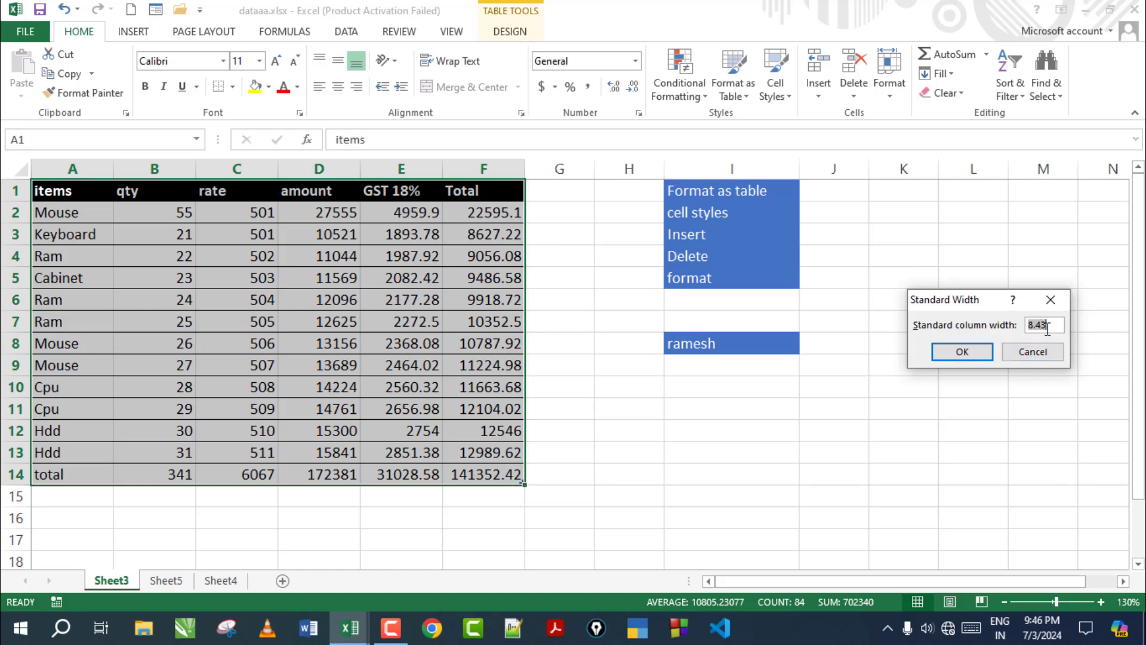
{"action": "left_click", "coordinate": [1043, 353]}
{"action": "left_click", "coordinate": [987, 370]}
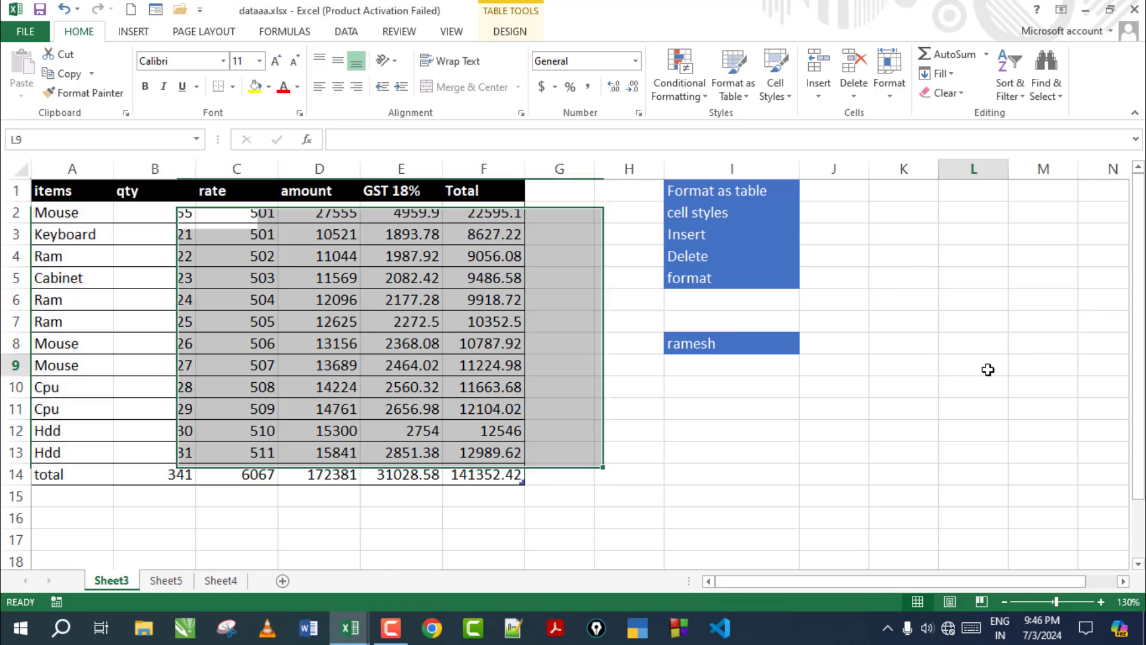
{"action": "key", "text": "Down"}
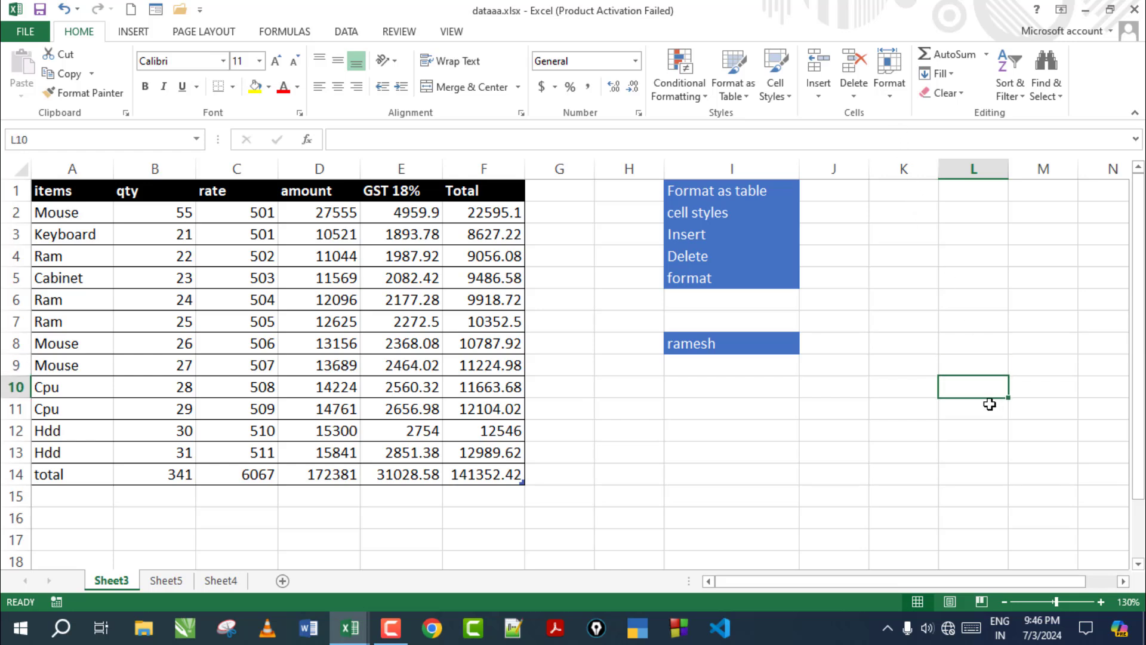
{"action": "left_click", "coordinate": [954, 263]}
{"action": "left_click", "coordinate": [889, 94]}
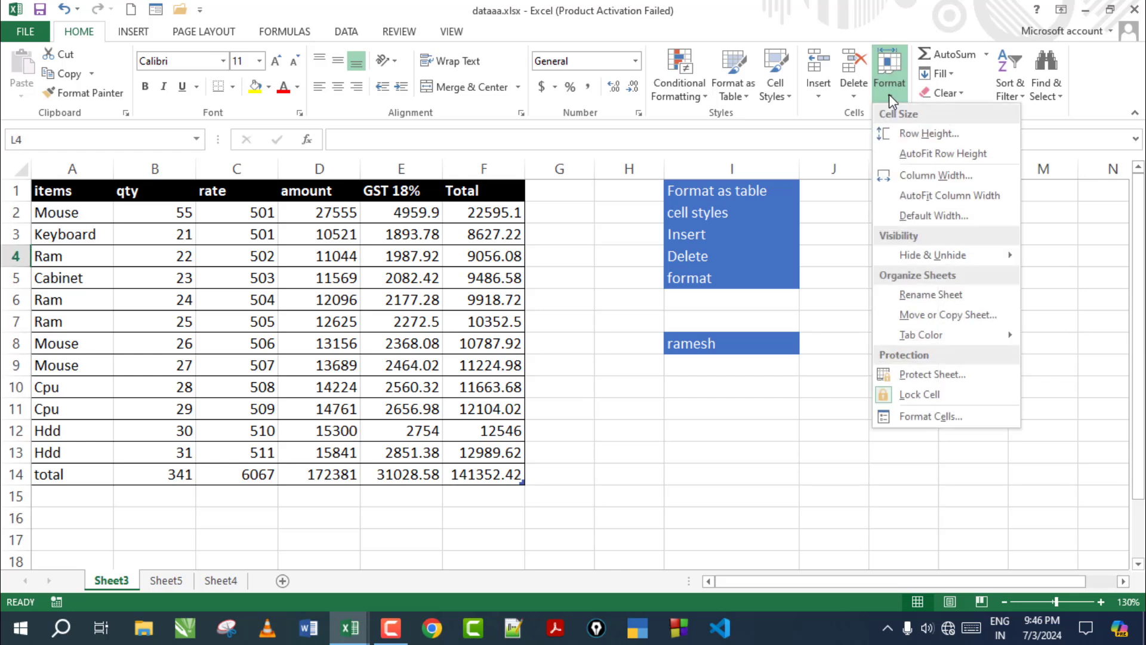
Check column L's width and the visibility options, cancelling both unchanged
{"action": "left_click", "coordinate": [925, 179]}
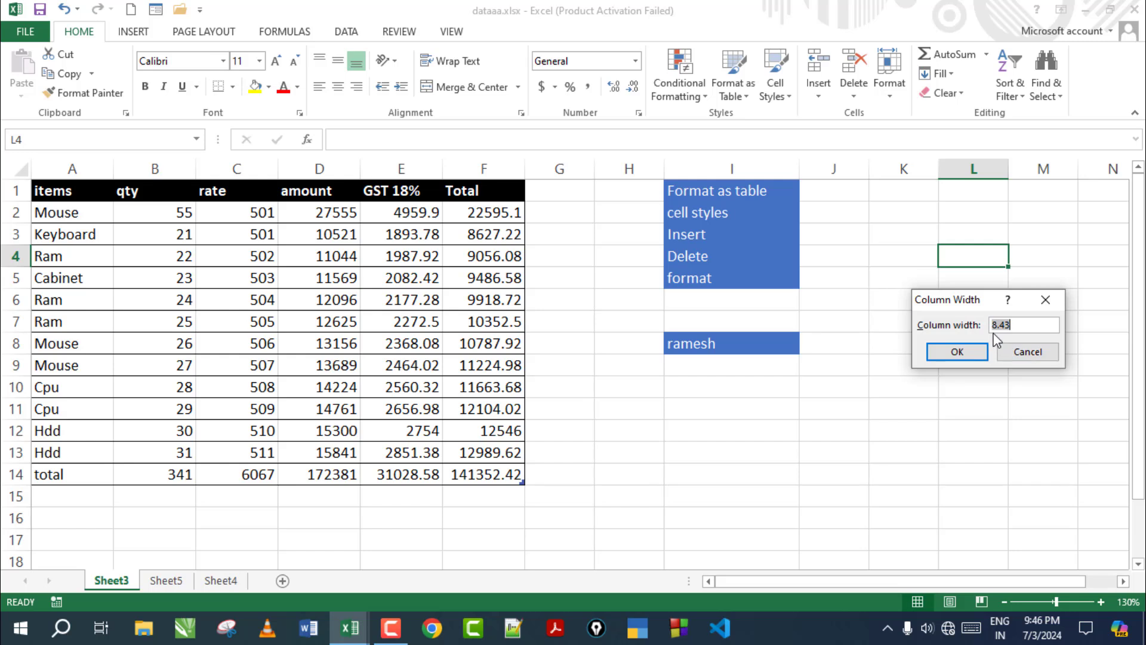
{"action": "left_click", "coordinate": [1027, 352]}
{"action": "left_click", "coordinate": [900, 97]}
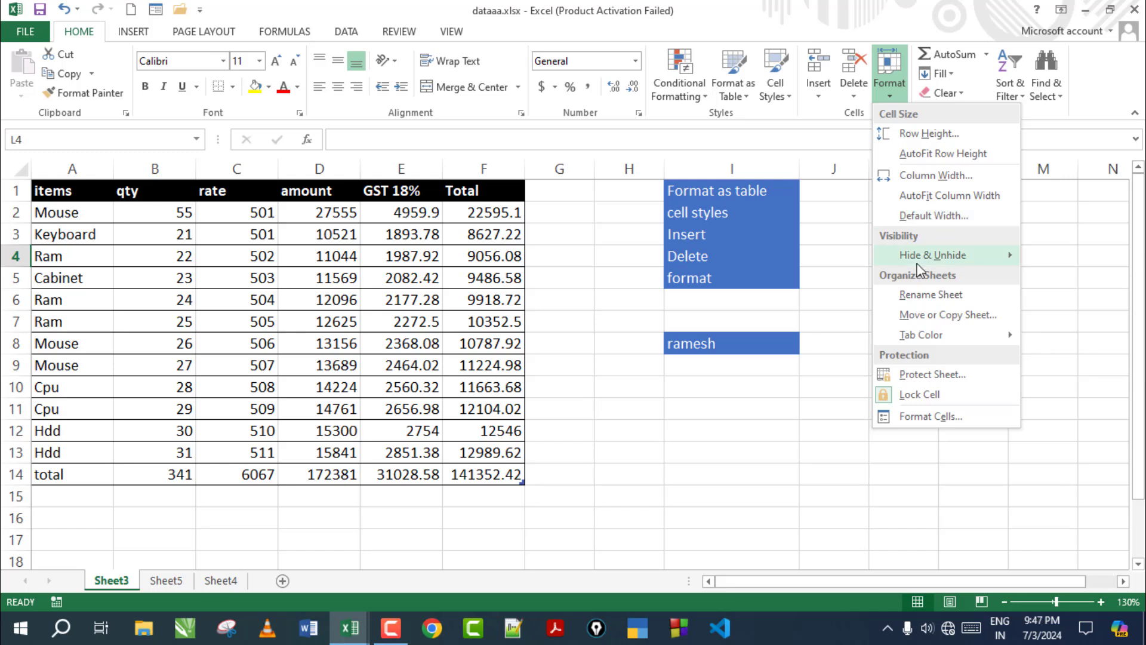
{"action": "mouse_move", "coordinate": [918, 266]}
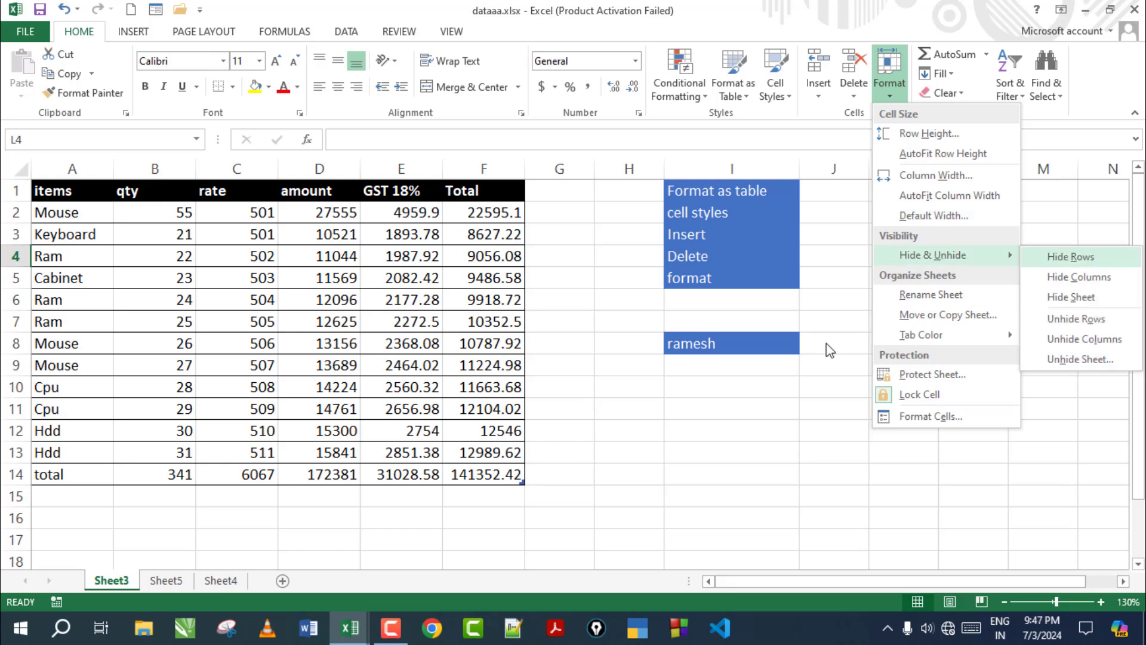
{"action": "left_click", "coordinate": [602, 387]}
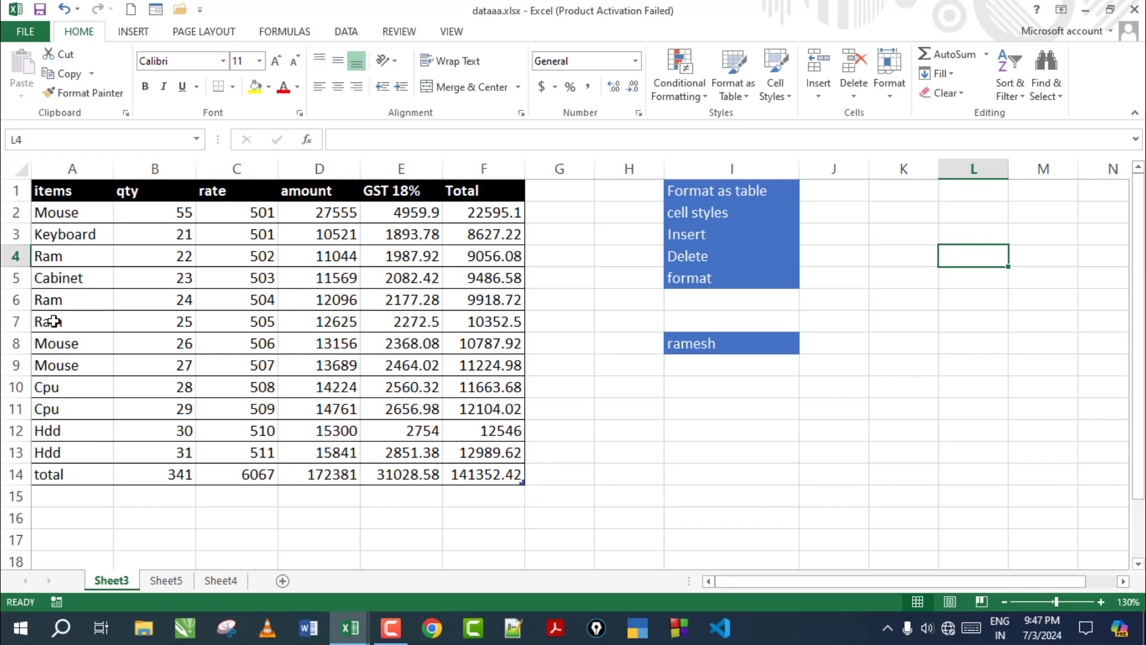
Hide rows 6 to 14 of the items table
{"action": "left_click_drag", "start_coordinate": [16, 474], "coordinate": [32, 302]}
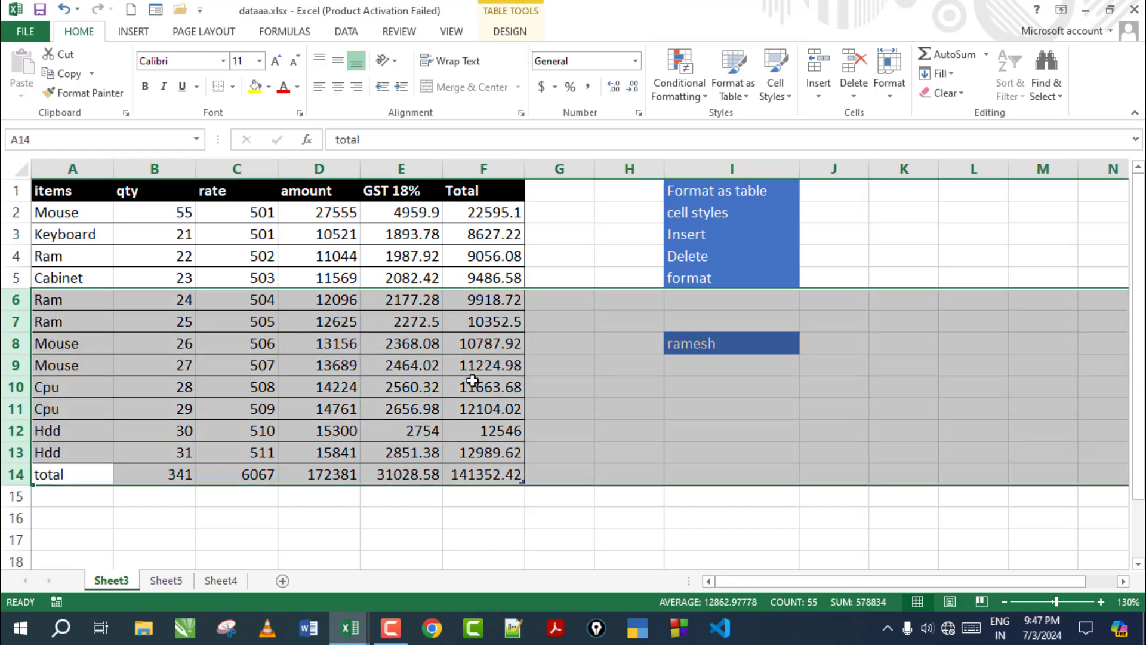
{"action": "left_click", "coordinate": [891, 90]}
{"action": "mouse_move", "coordinate": [936, 254]}
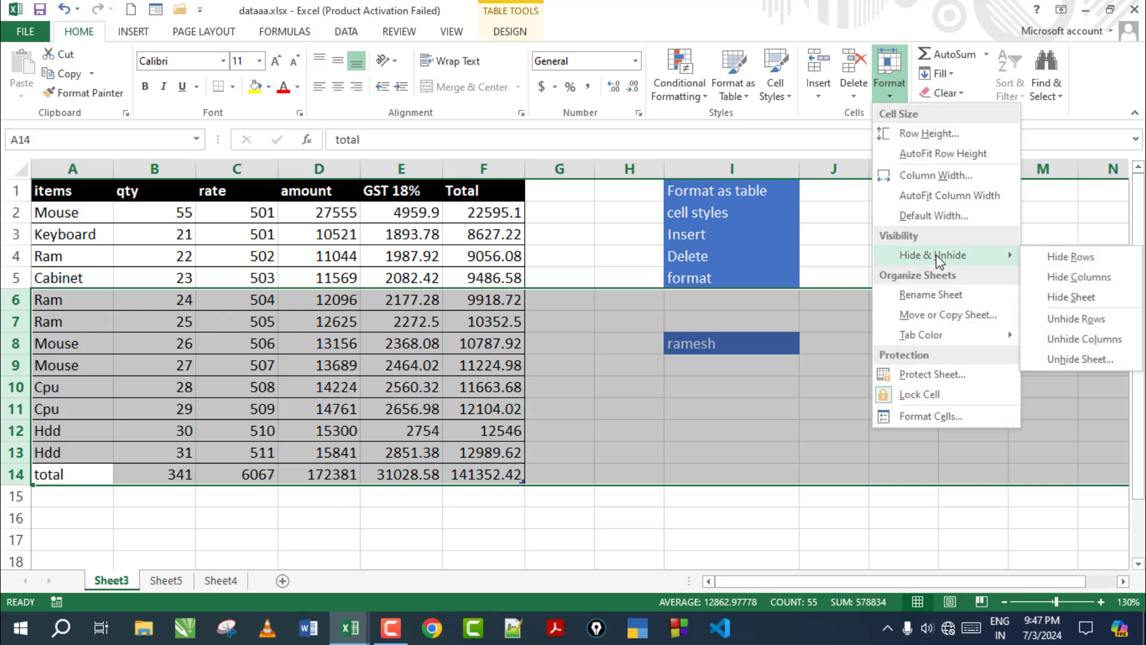
{"action": "left_click", "coordinate": [1074, 263]}
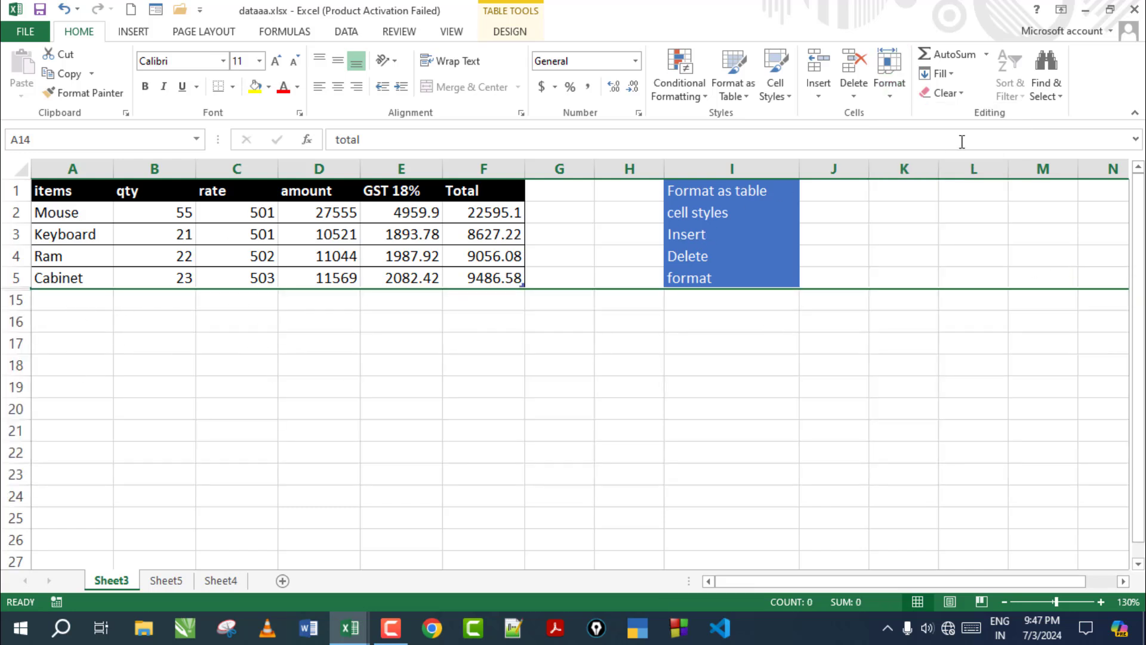
Unhide rows 6 to 14 and clear the row selection
{"action": "left_click", "coordinate": [898, 101]}
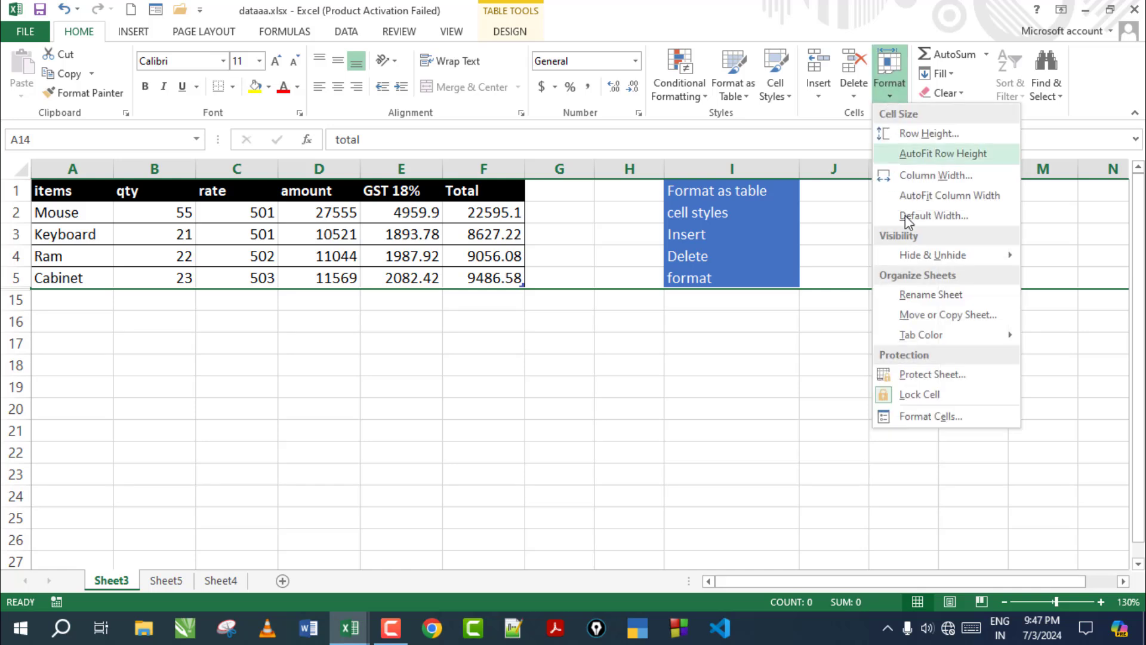
{"action": "mouse_move", "coordinate": [922, 256]}
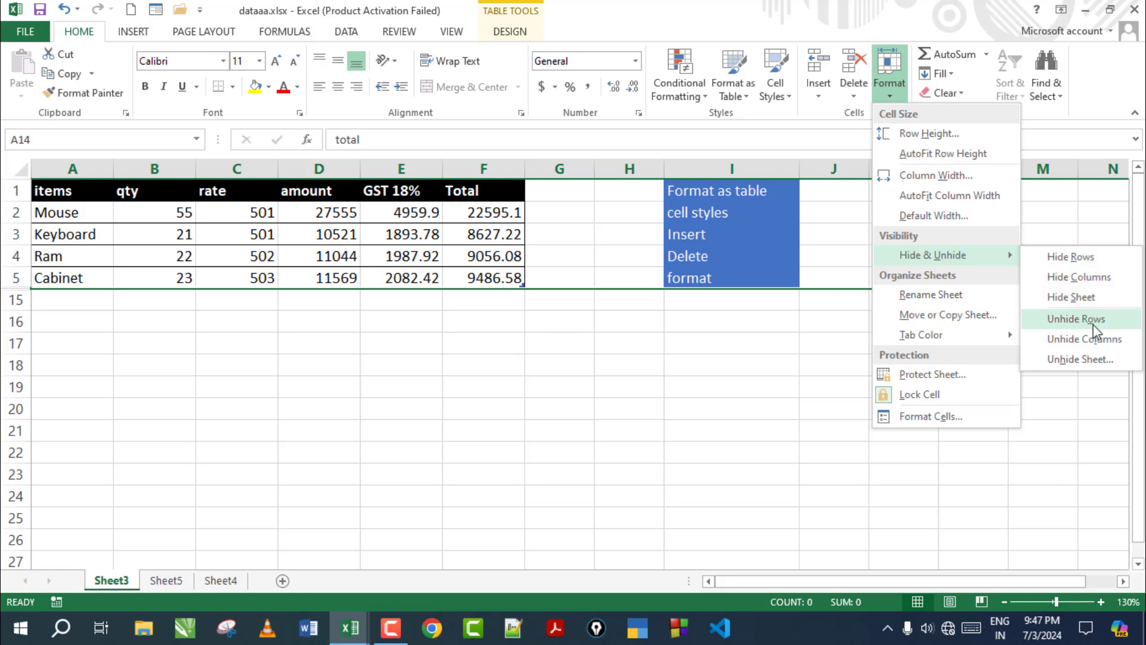
{"action": "left_click", "coordinate": [1076, 319]}
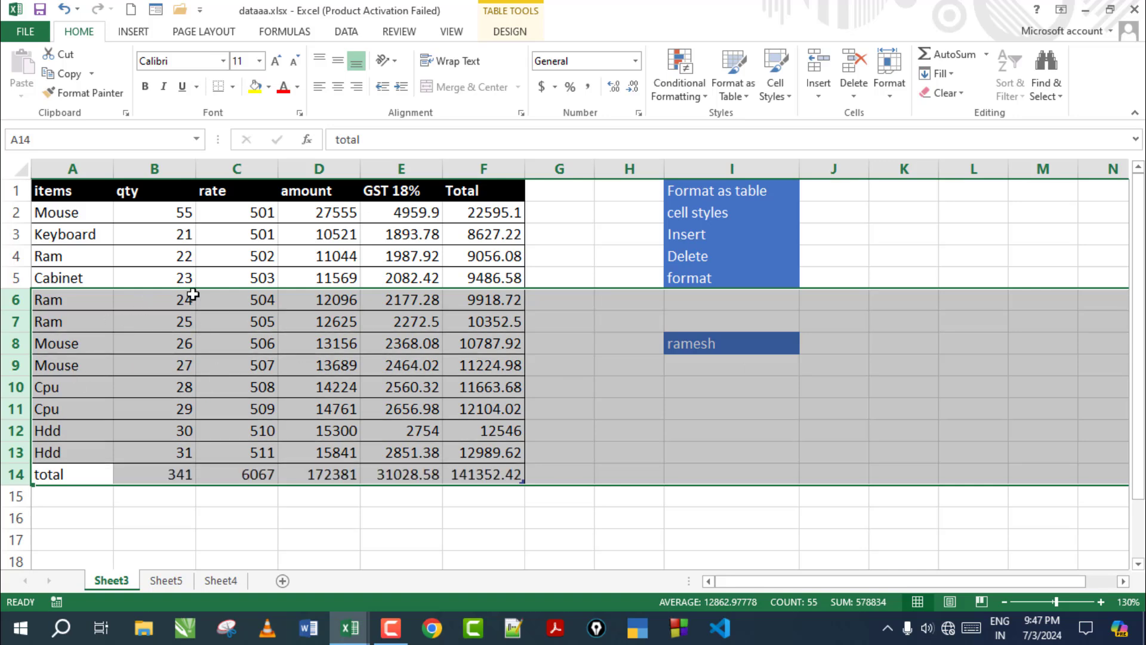
{"action": "left_click", "coordinate": [197, 299]}
Hide columns B to D (qty, rate, amount), then unhide them
{"action": "left_click_drag", "start_coordinate": [155, 169], "coordinate": [319, 169]}
{"action": "left_click", "coordinate": [895, 96]}
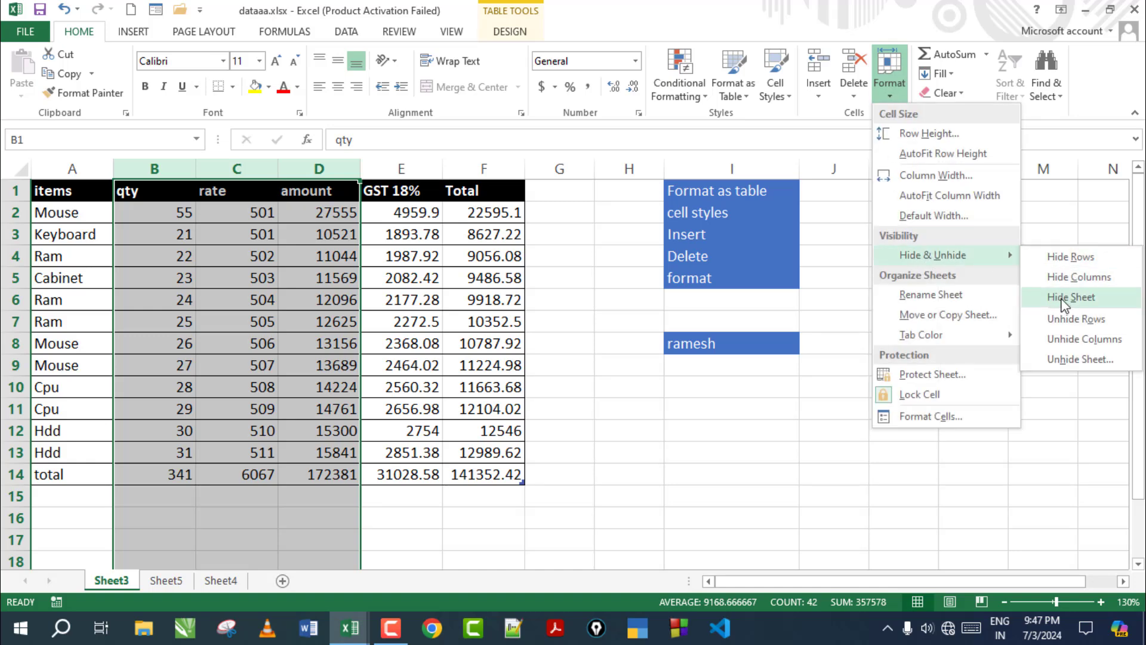
{"action": "left_click", "coordinate": [1083, 277]}
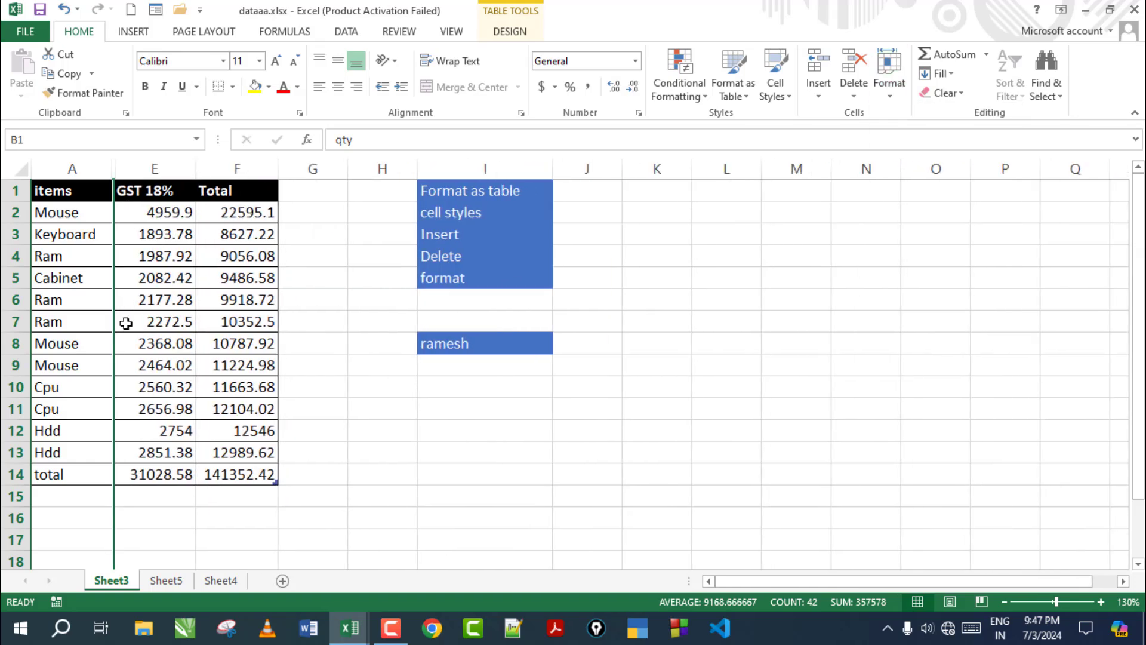
{"action": "left_click", "coordinate": [895, 94]}
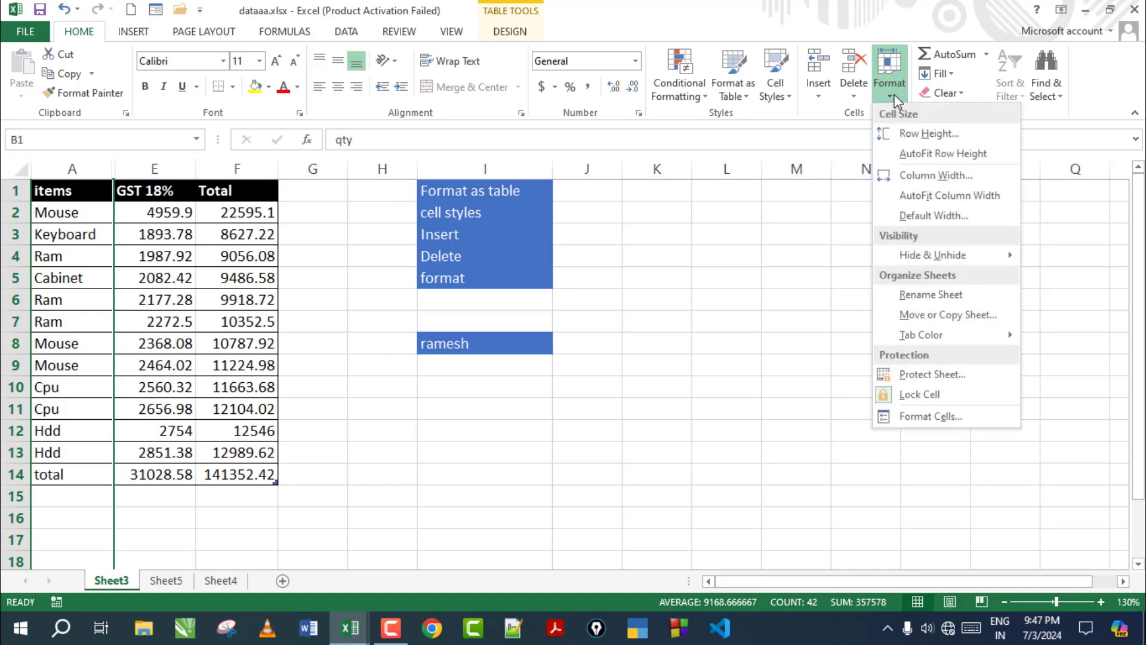
{"action": "mouse_move", "coordinate": [954, 257]}
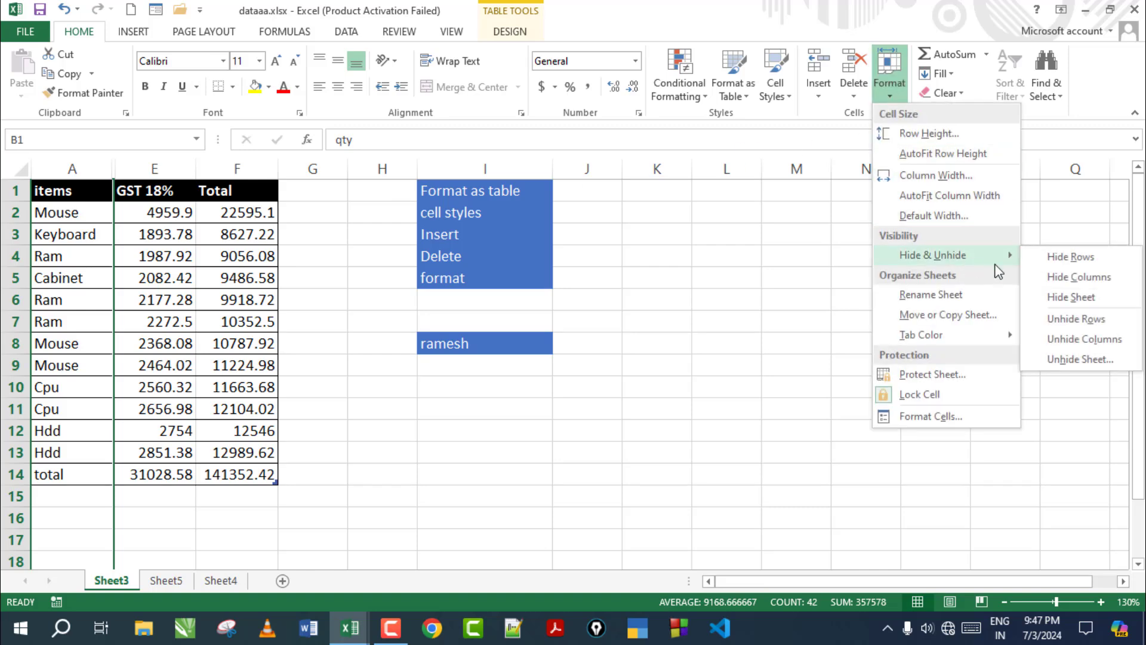
{"action": "left_click", "coordinate": [1074, 338]}
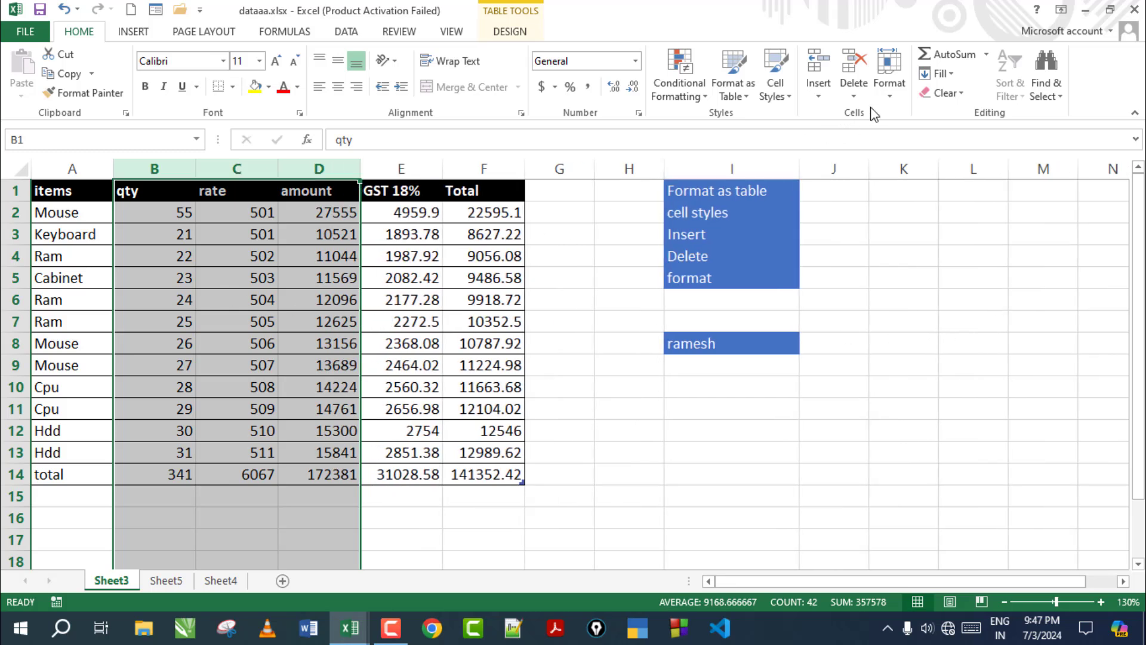
Hide Sheet3 so Sheet5 is displayed
{"action": "left_click", "coordinate": [892, 93]}
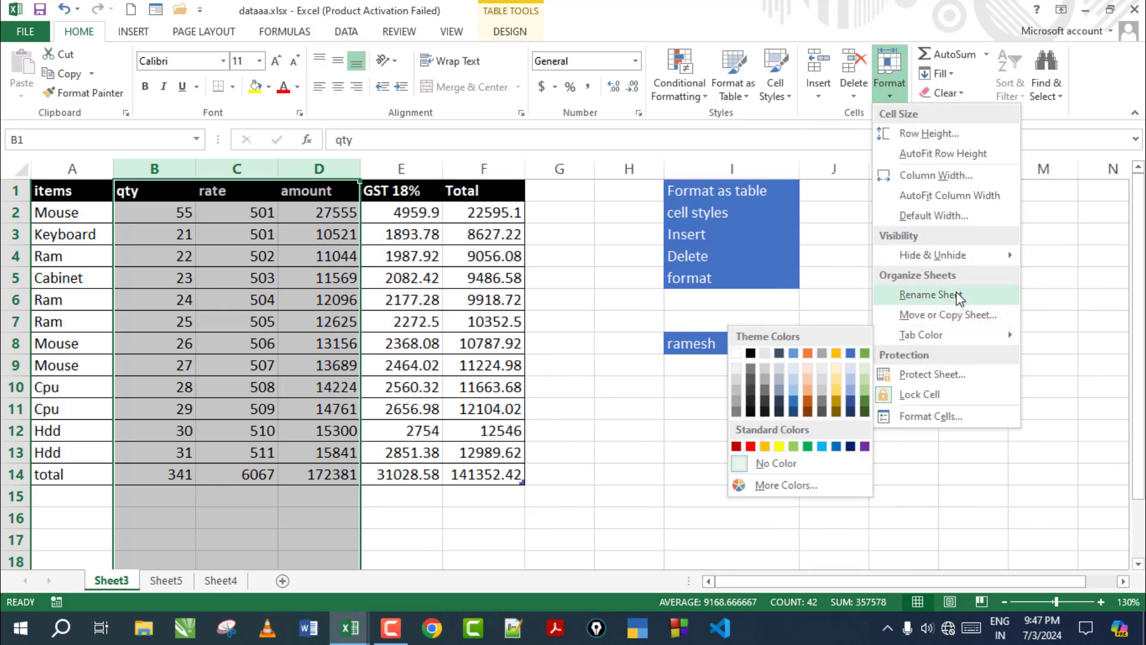
{"action": "mouse_move", "coordinate": [957, 255]}
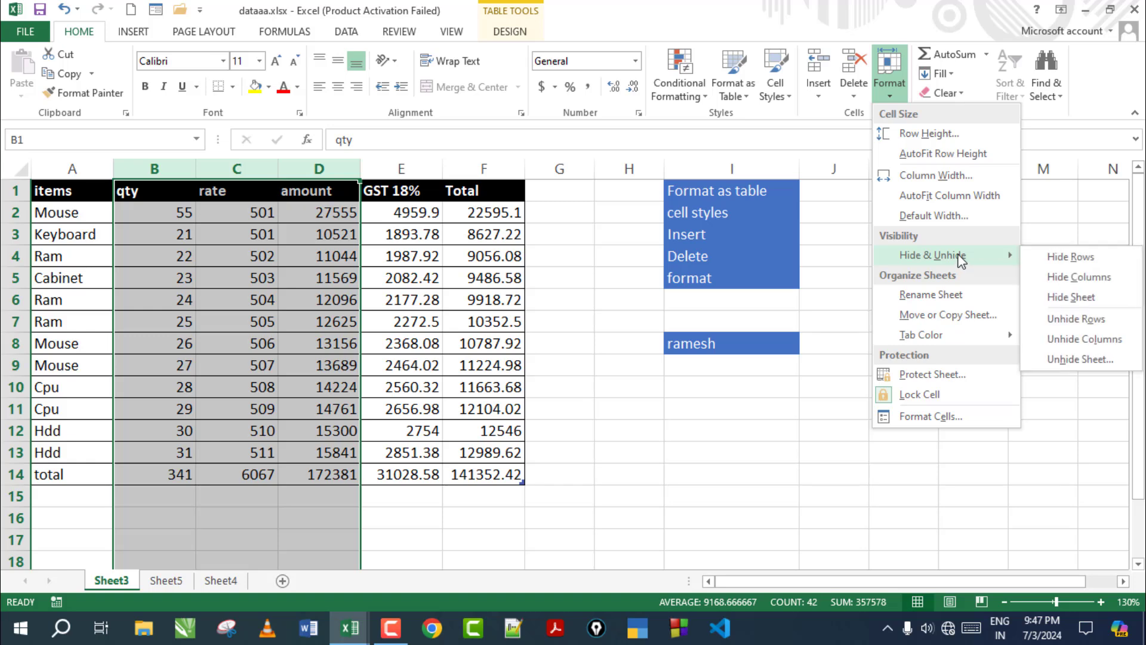
{"action": "left_click", "coordinate": [1086, 305]}
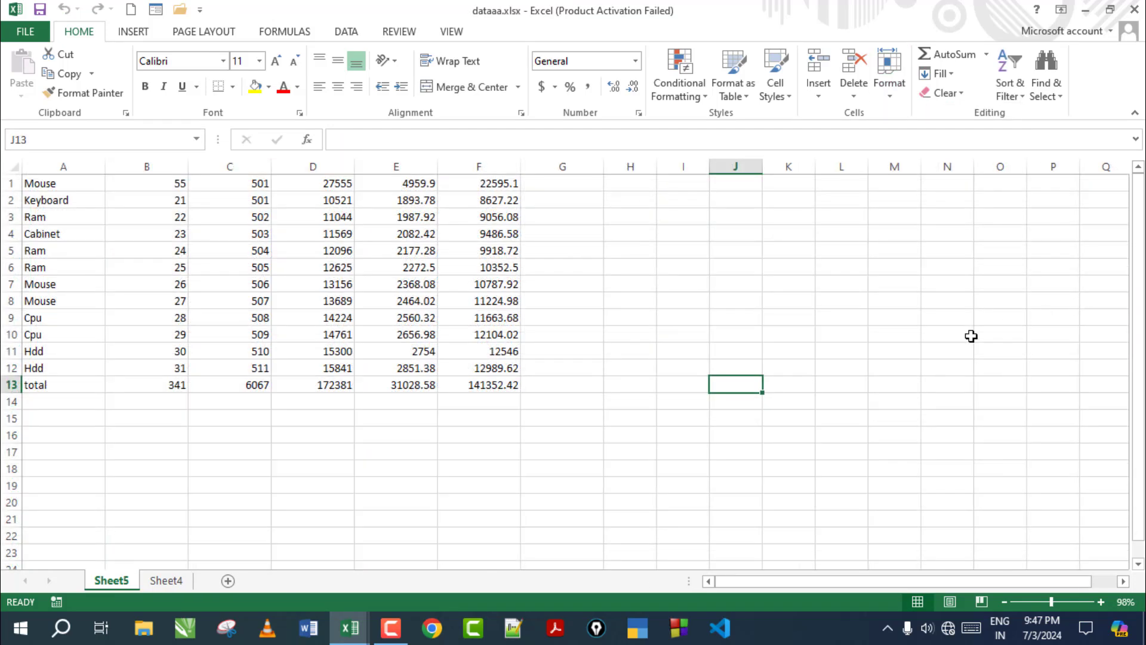
Pick Sheet3 in the Unhide Sheet list and confirm, restoring its tab beside Sheet5 and Sheet4
{"action": "left_click", "coordinate": [886, 91]}
{"action": "mouse_move", "coordinate": [946, 255]}
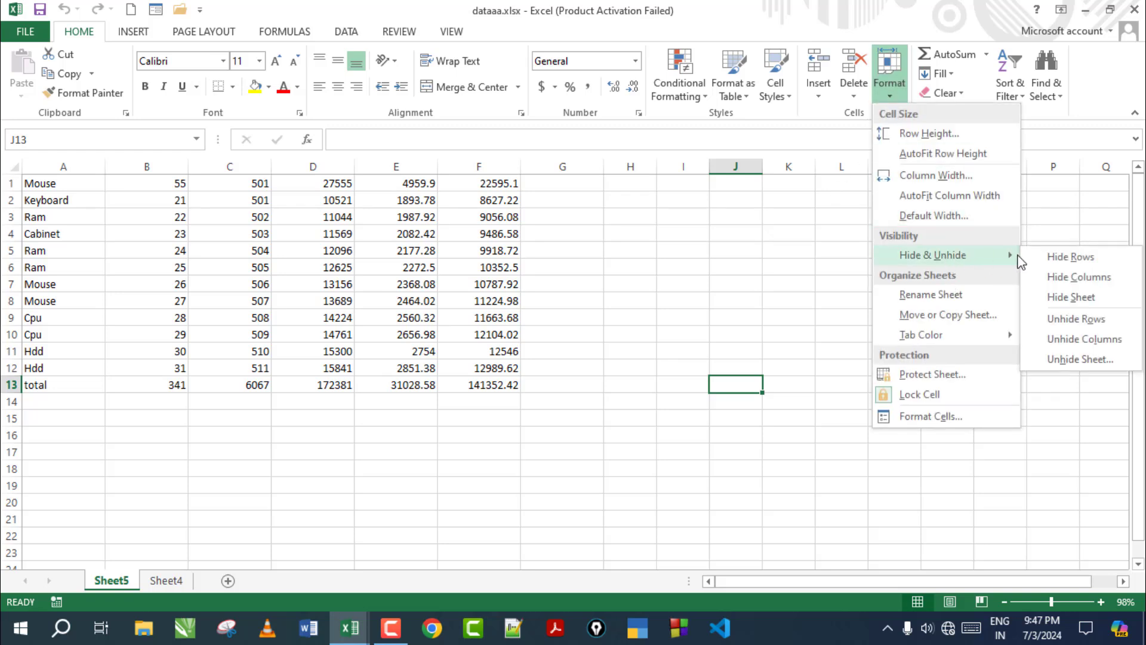
{"action": "left_click", "coordinate": [1081, 359]}
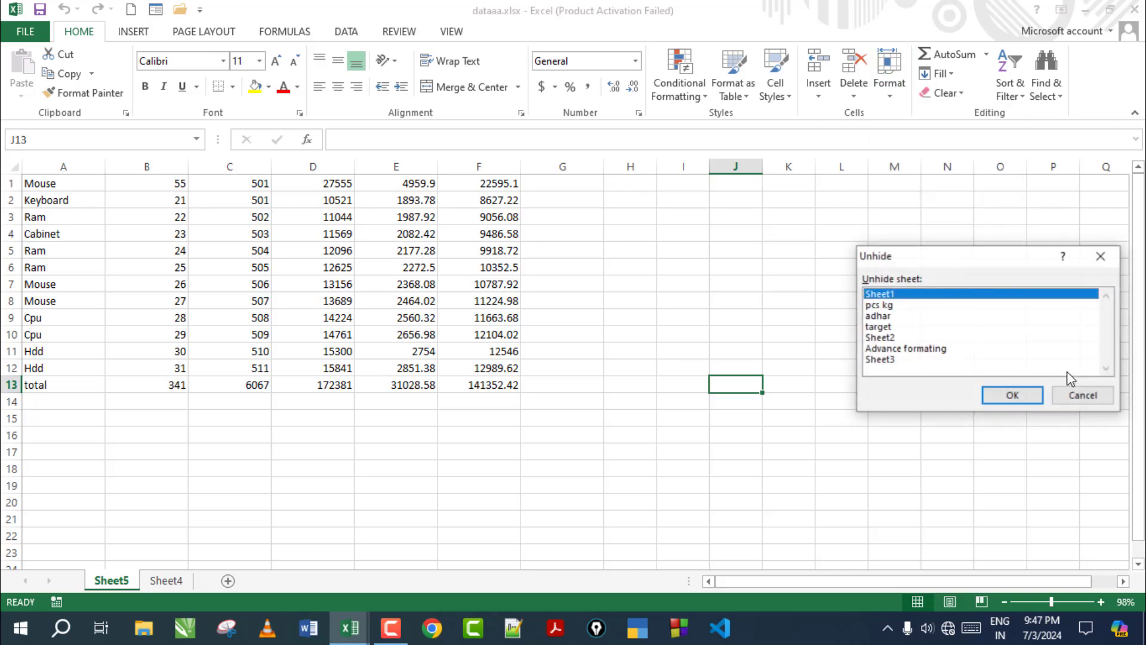
{"action": "left_click", "coordinate": [899, 316]}
{"action": "left_click", "coordinate": [898, 360]}
{"action": "left_click", "coordinate": [895, 338]}
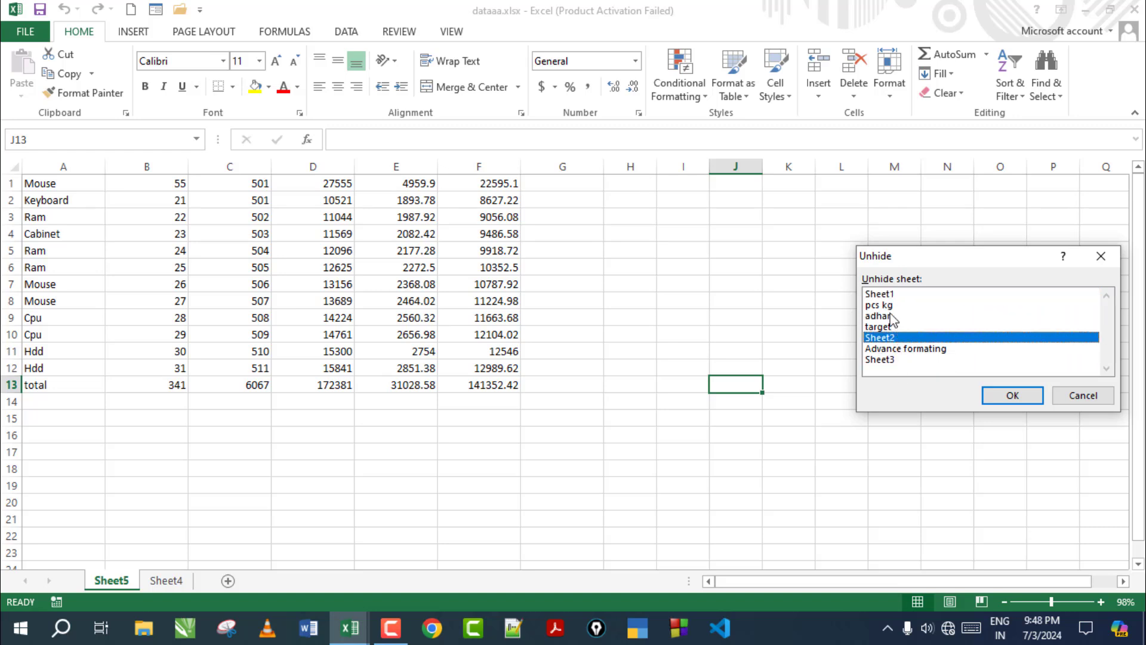
{"action": "left_click", "coordinate": [891, 317]}
{"action": "left_click", "coordinate": [892, 295]}
{"action": "left_click", "coordinate": [891, 316]}
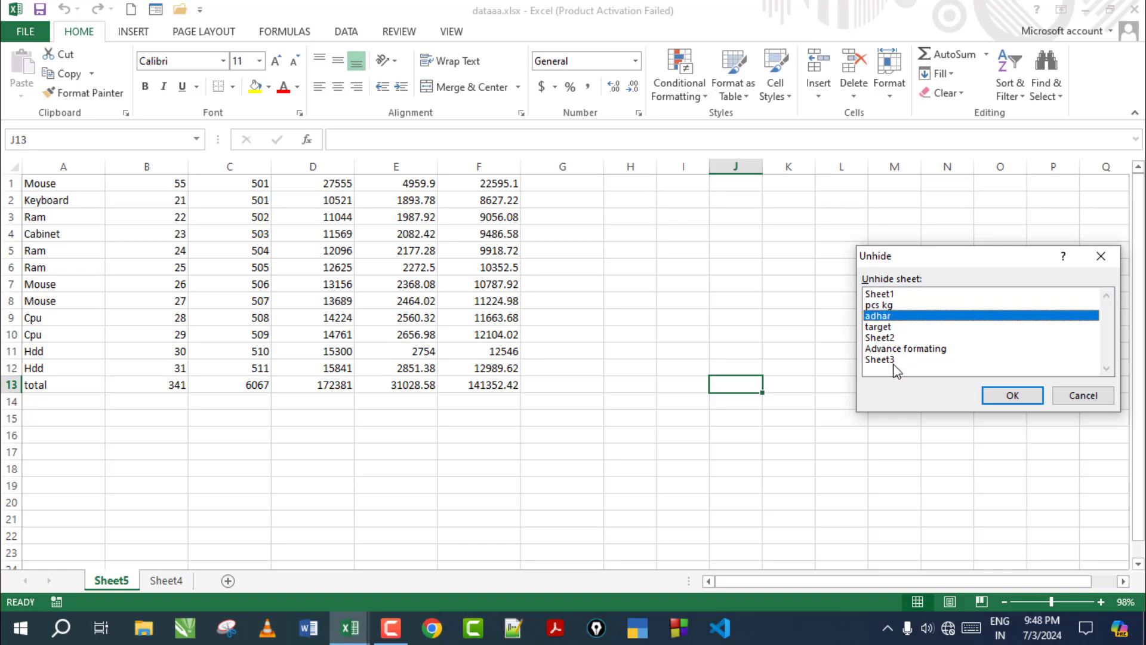
{"action": "left_click", "coordinate": [886, 360]}
{"action": "left_click", "coordinate": [992, 397]}
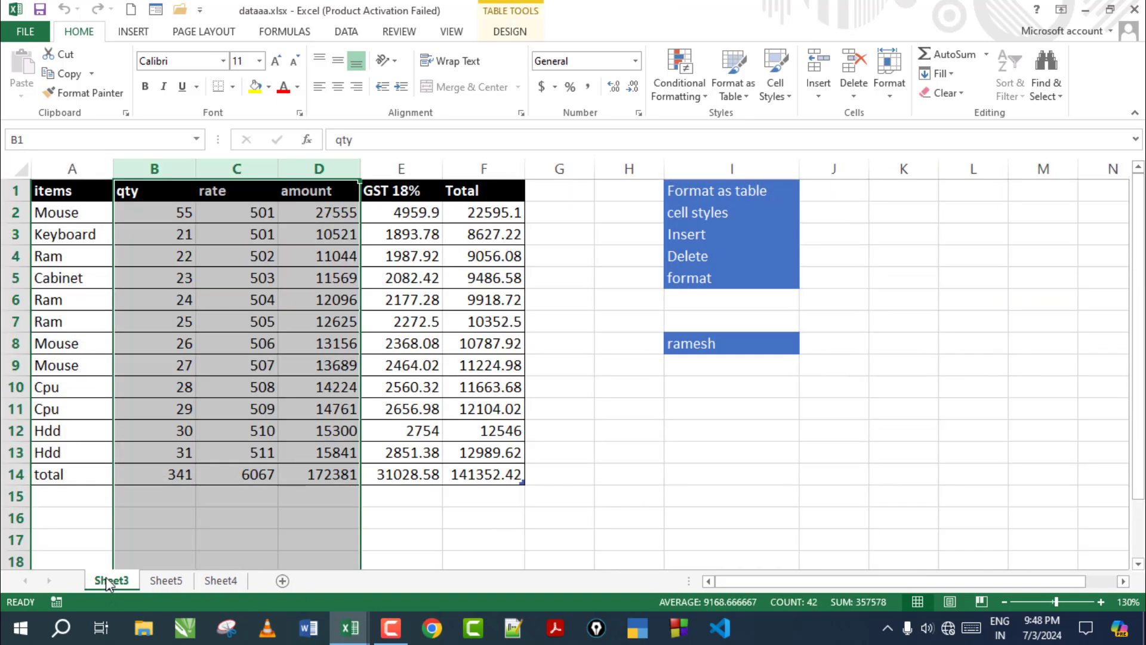
{"action": "left_click", "coordinate": [889, 72]}
Rename the Sheet3 tab to 'data enrty' and clear the column B–D selection
{"action": "mouse_move", "coordinate": [940, 260]}
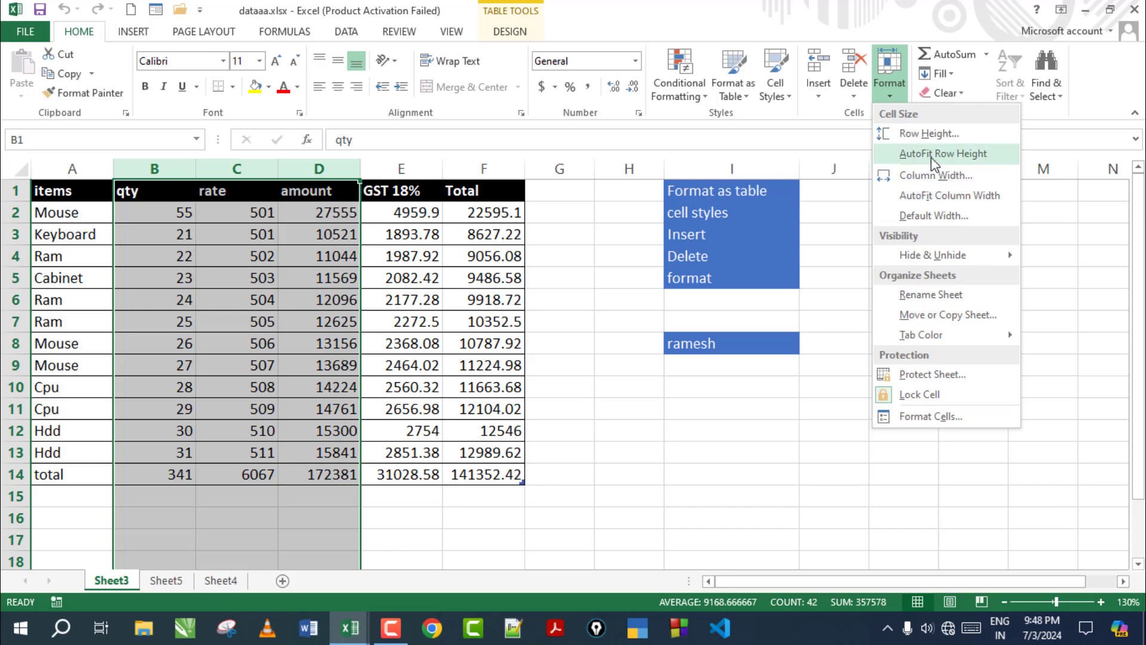
{"action": "left_click", "coordinate": [934, 294]}
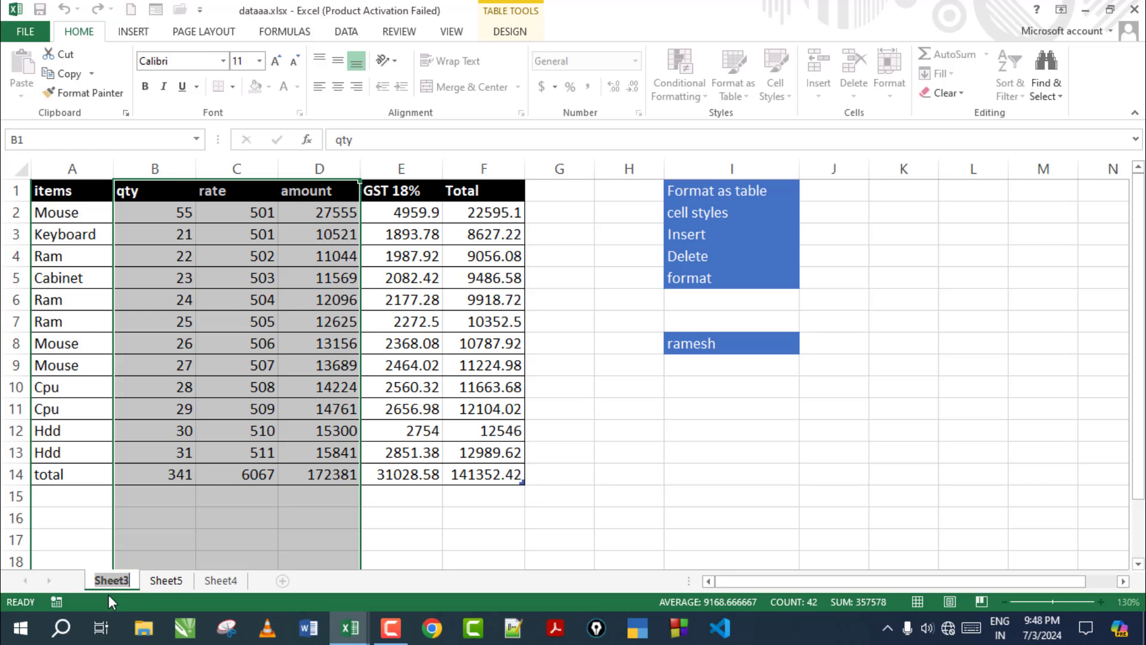
{"action": "type", "text": "data enrt"}
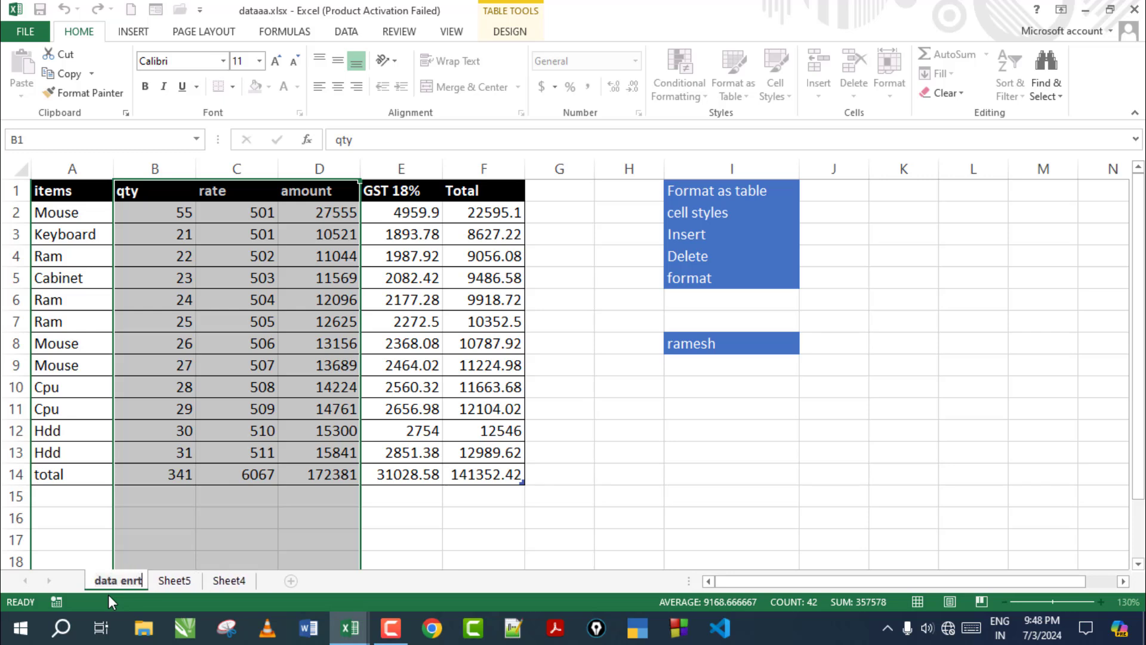
{"action": "type", "text": "y"}
{"action": "key", "text": "Return"}
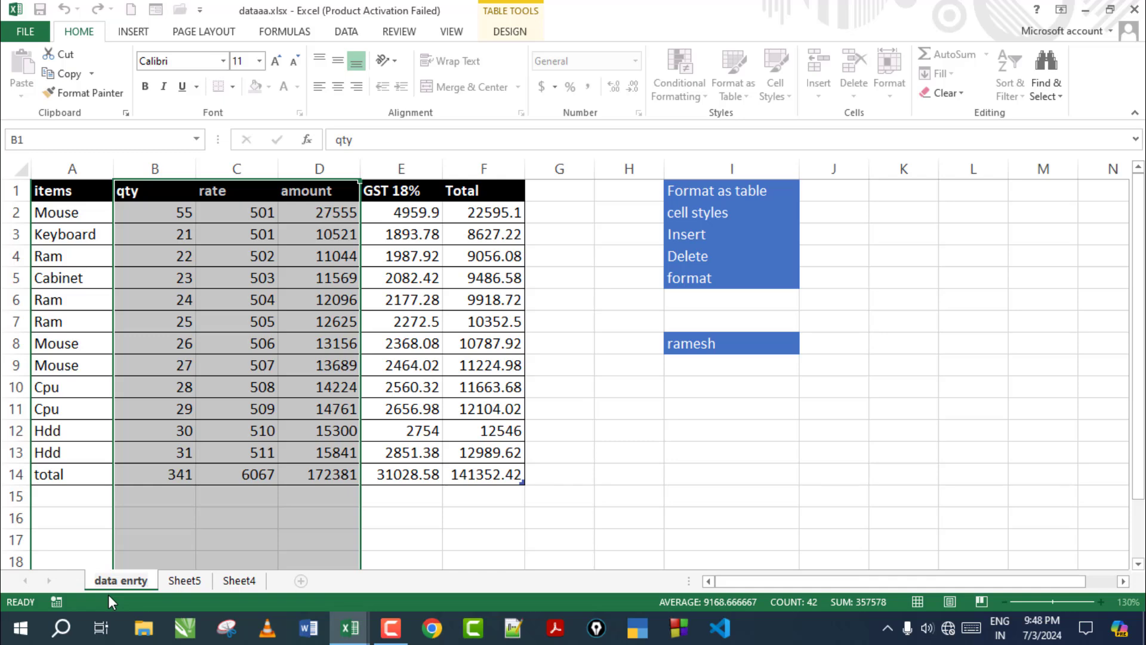
{"action": "left_click", "coordinate": [389, 525]}
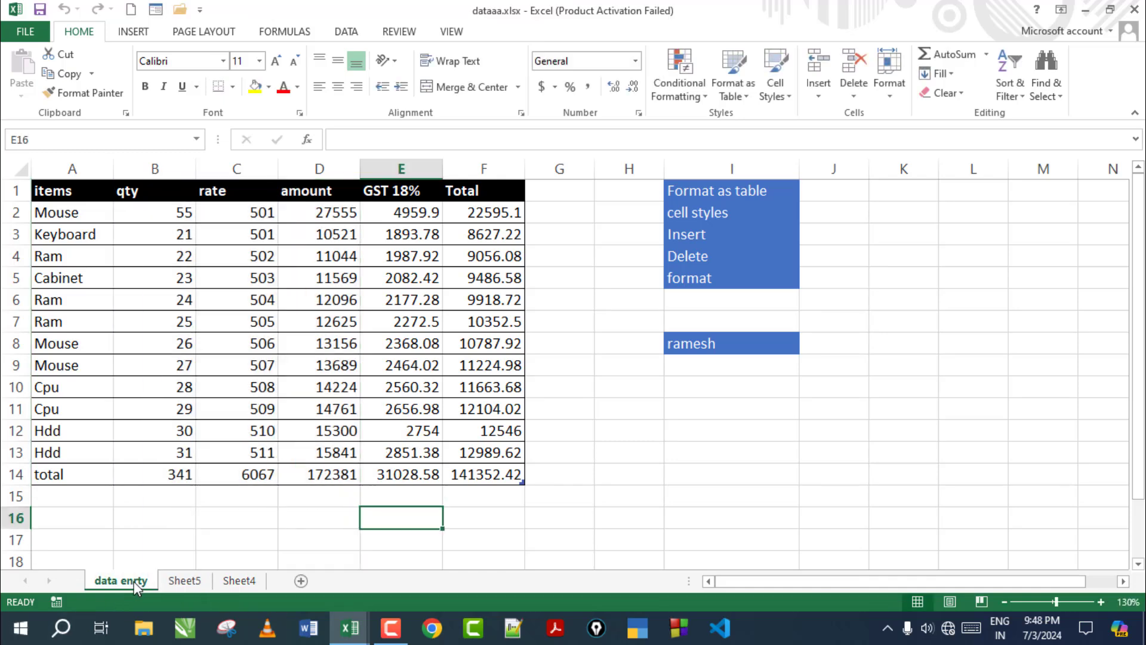
{"action": "left_click", "coordinate": [893, 99]}
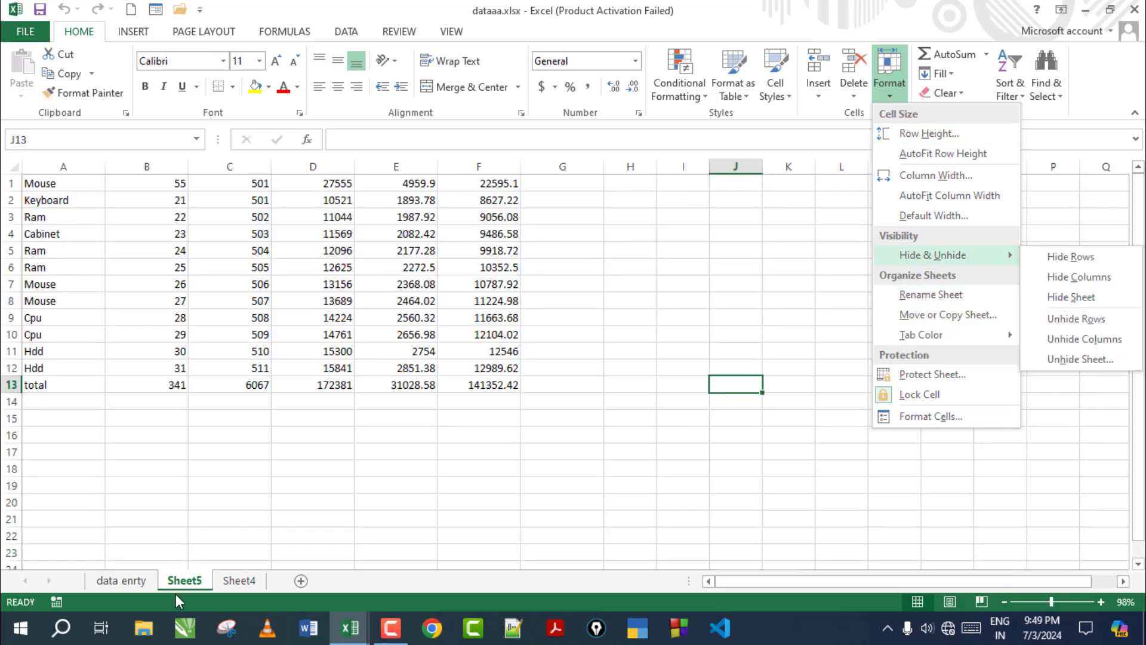
Copy Sheet4 to the first tab position as 'Sheet4 (2)' with Move or Copy Sheet
{"action": "left_click", "coordinate": [175, 585]}
{"action": "left_click", "coordinate": [231, 582]}
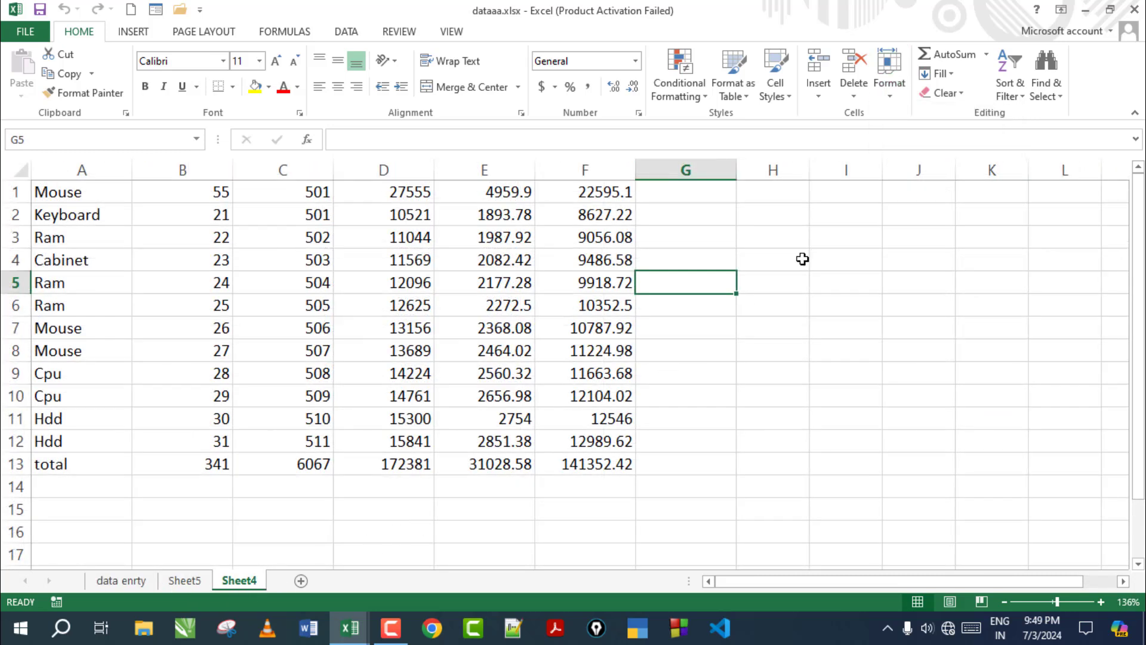
{"action": "left_click", "coordinate": [895, 87]}
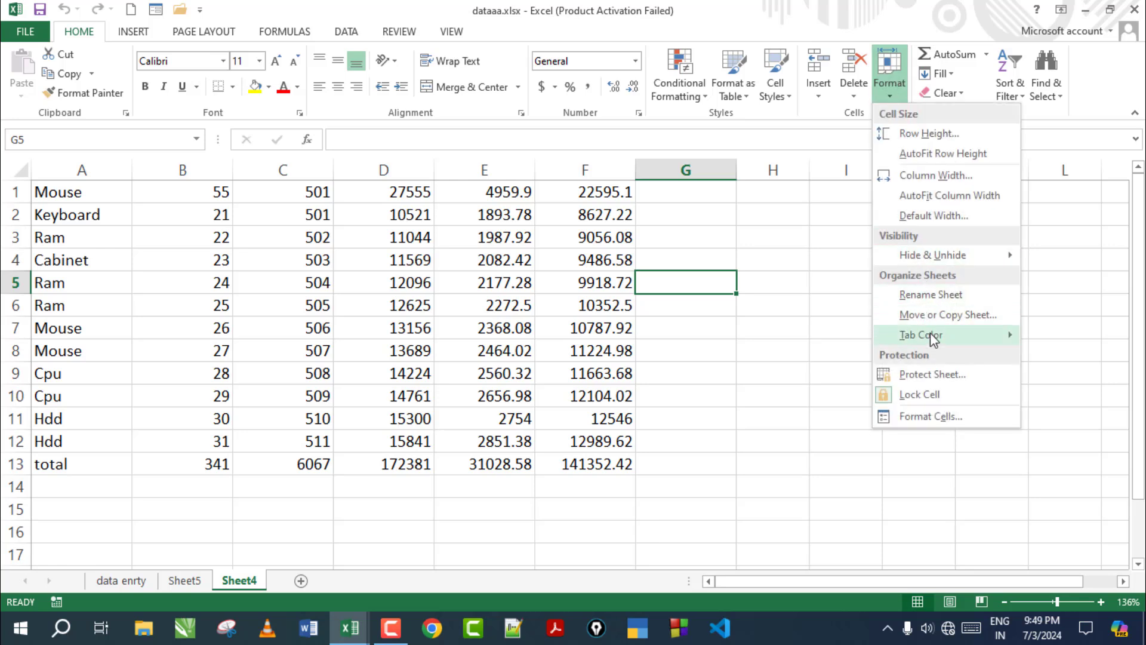
{"action": "left_click", "coordinate": [943, 318]}
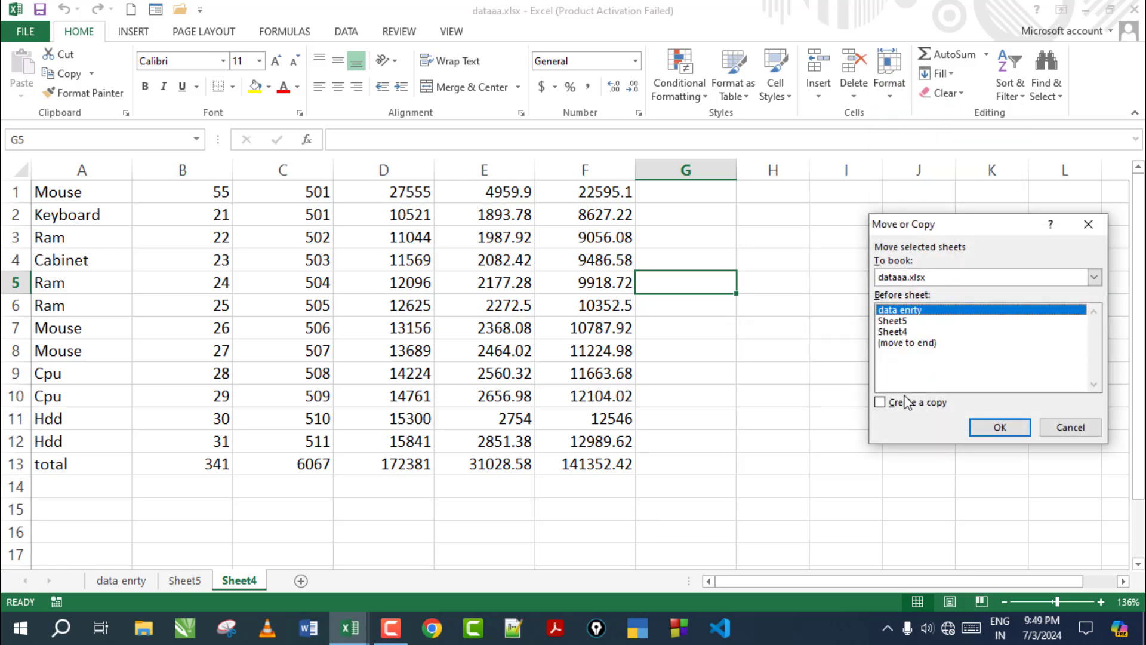
{"action": "left_click", "coordinate": [995, 431]}
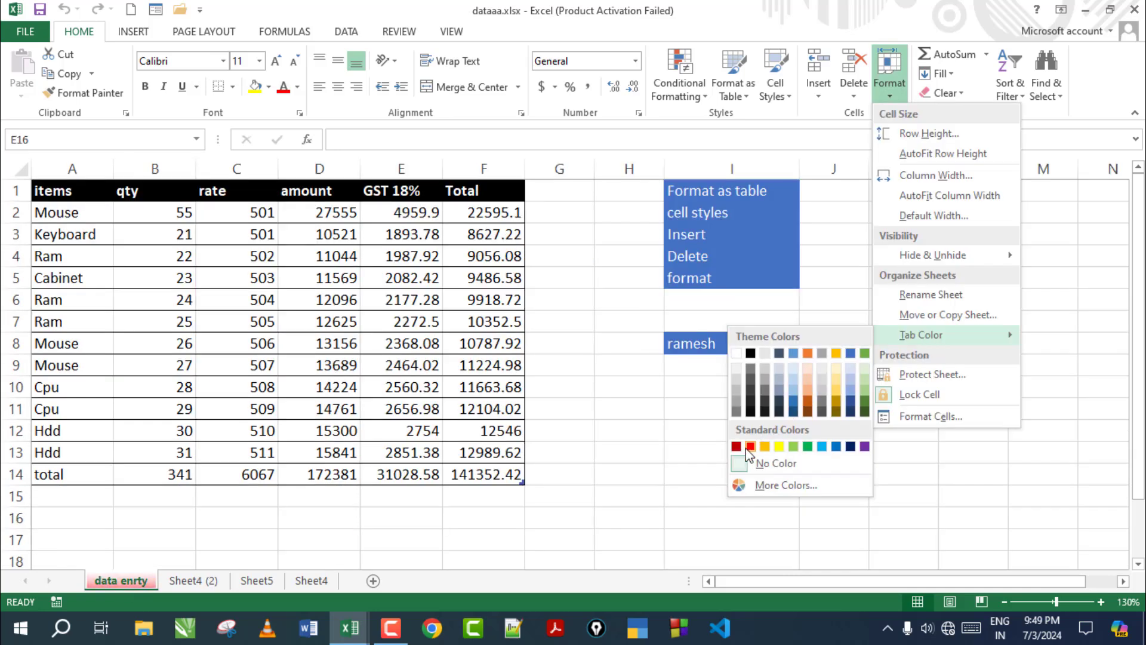
Give the data enrty sheet tab a red colour
{"action": "left_click", "coordinate": [750, 447]}
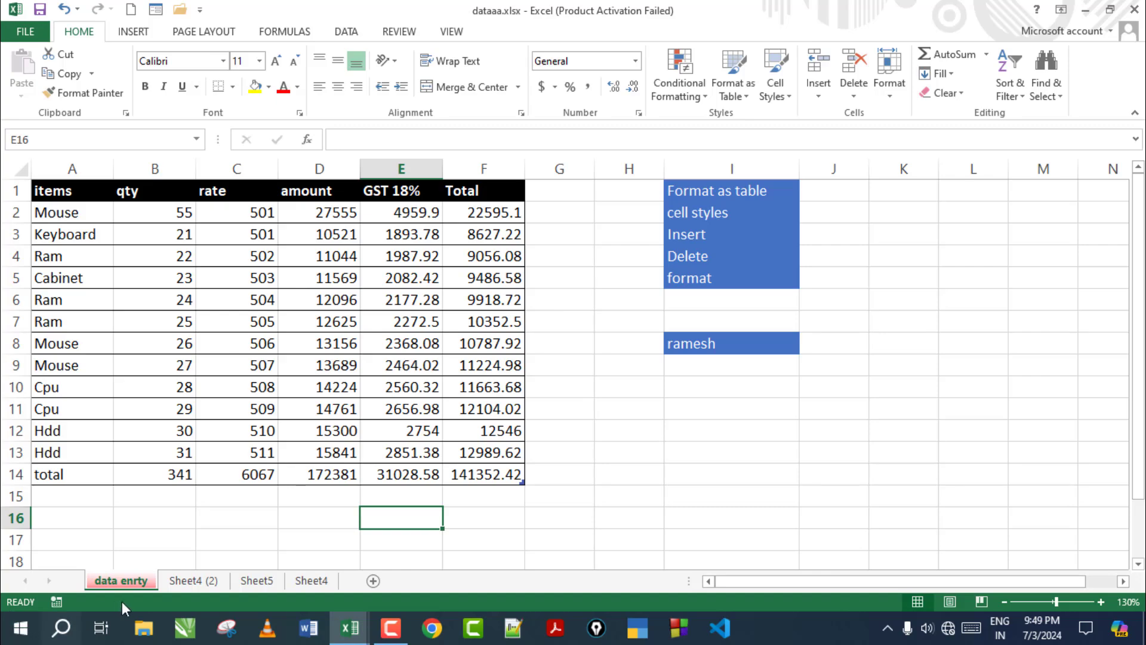
{"action": "left_click", "coordinate": [178, 581]}
{"action": "left_click", "coordinate": [119, 582]}
Set the Sheet4 (2) tab colour to grey, then go to Sheet5
{"action": "left_click", "coordinate": [212, 583]}
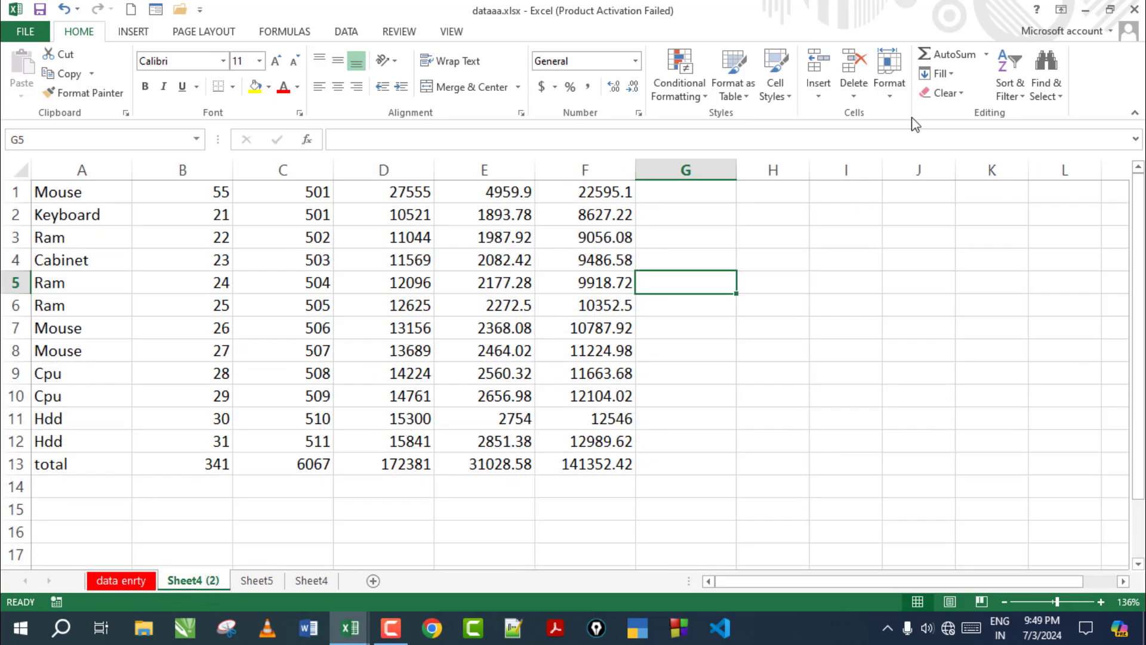
{"action": "left_click", "coordinate": [889, 91]}
{"action": "mouse_move", "coordinate": [914, 336]}
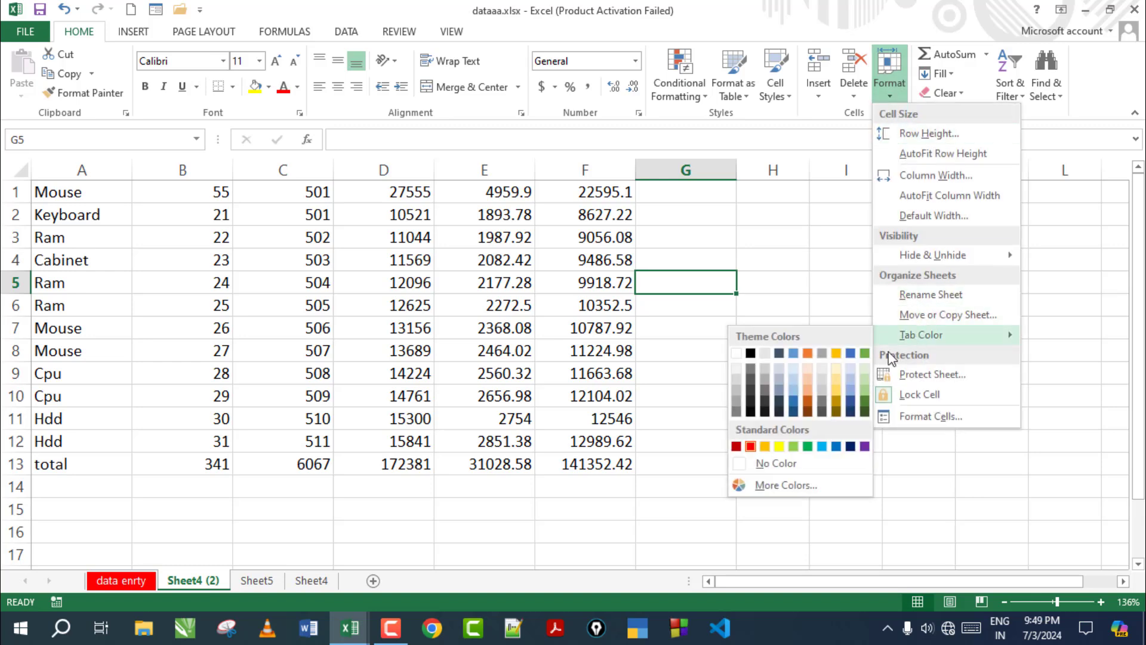
{"action": "left_click", "coordinate": [822, 353]}
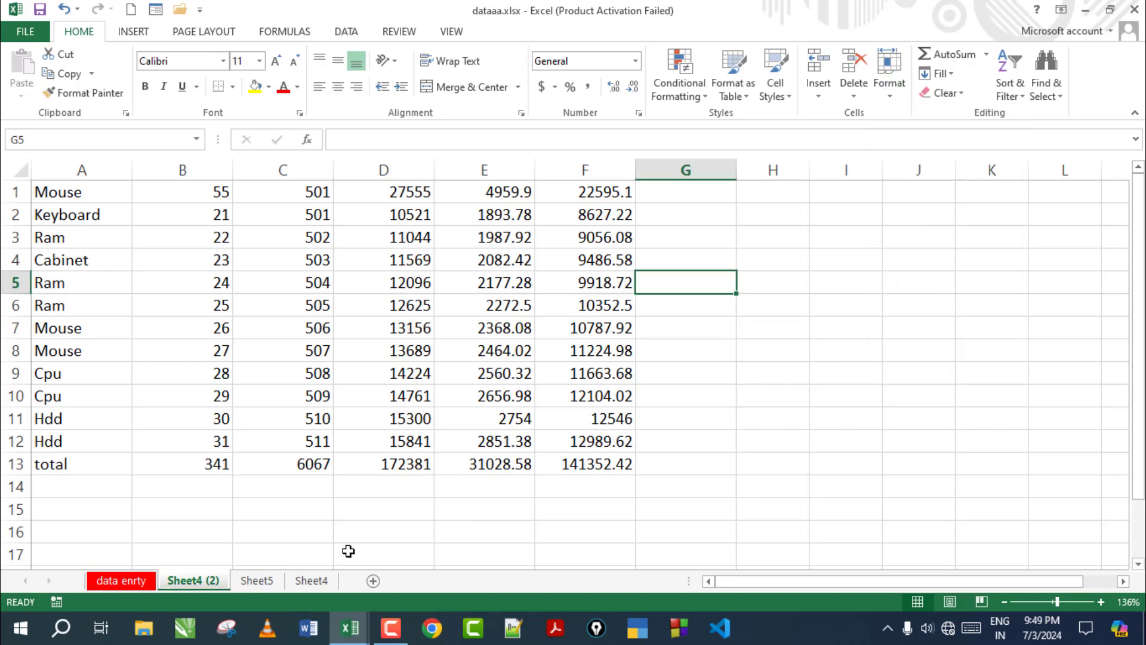
{"action": "left_click", "coordinate": [263, 584]}
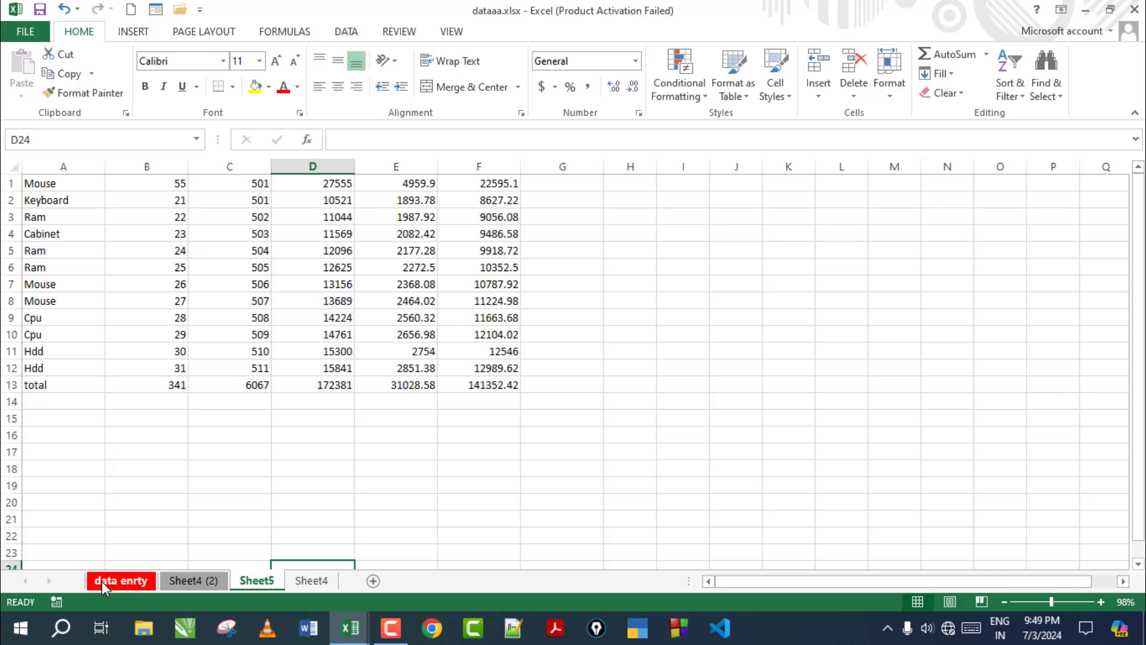
Protect Sheet5 with a password entered and confirmed in Protect Sheet
{"action": "left_click", "coordinate": [889, 72]}
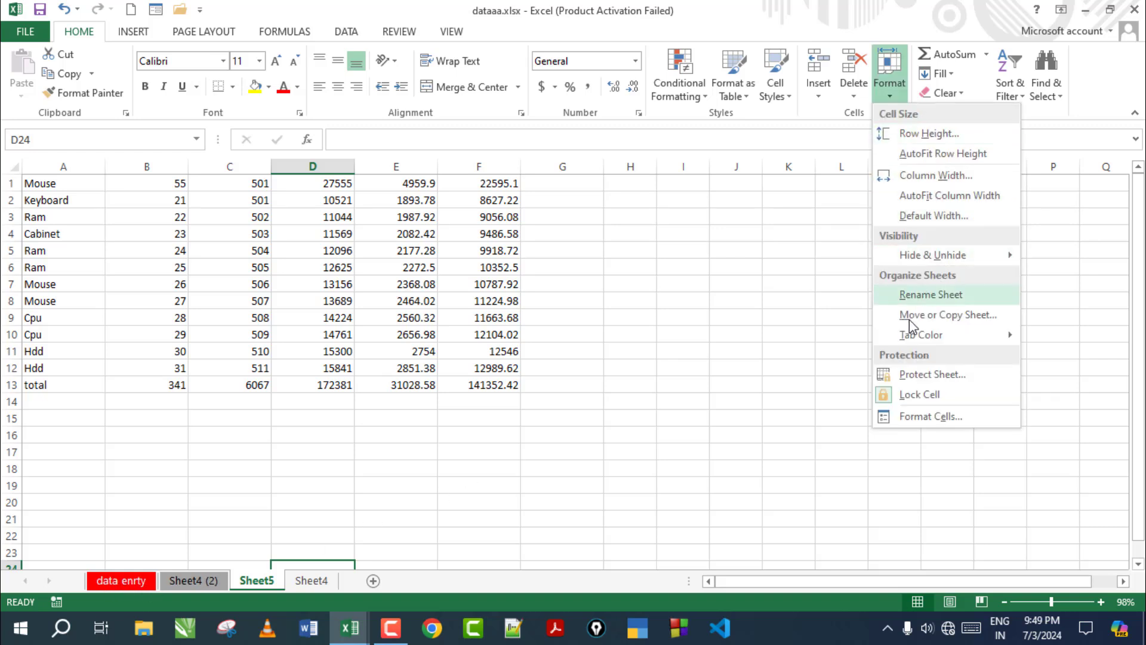
{"action": "mouse_move", "coordinate": [922, 336]}
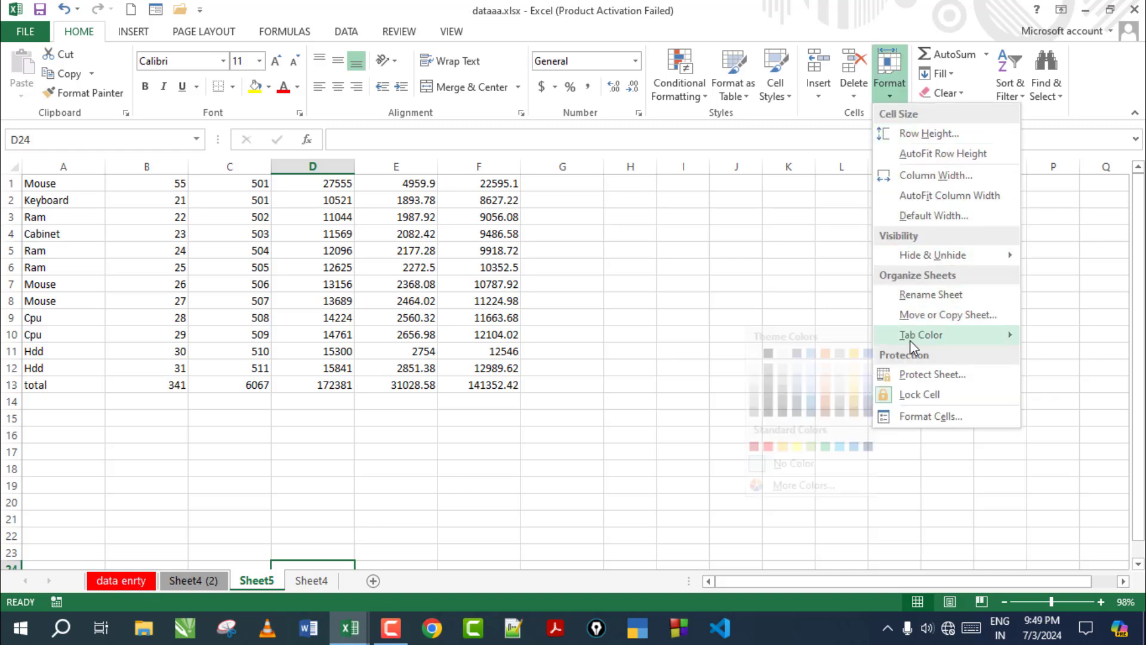
{"action": "left_click", "coordinate": [946, 376]}
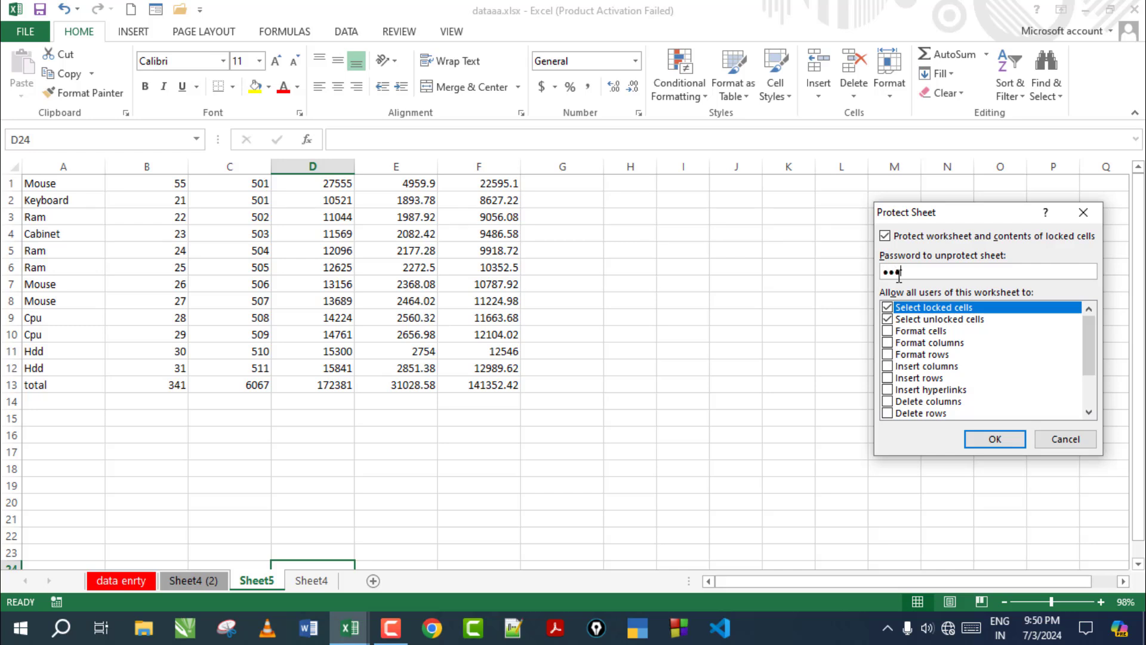
{"action": "left_click", "coordinate": [994, 438]}
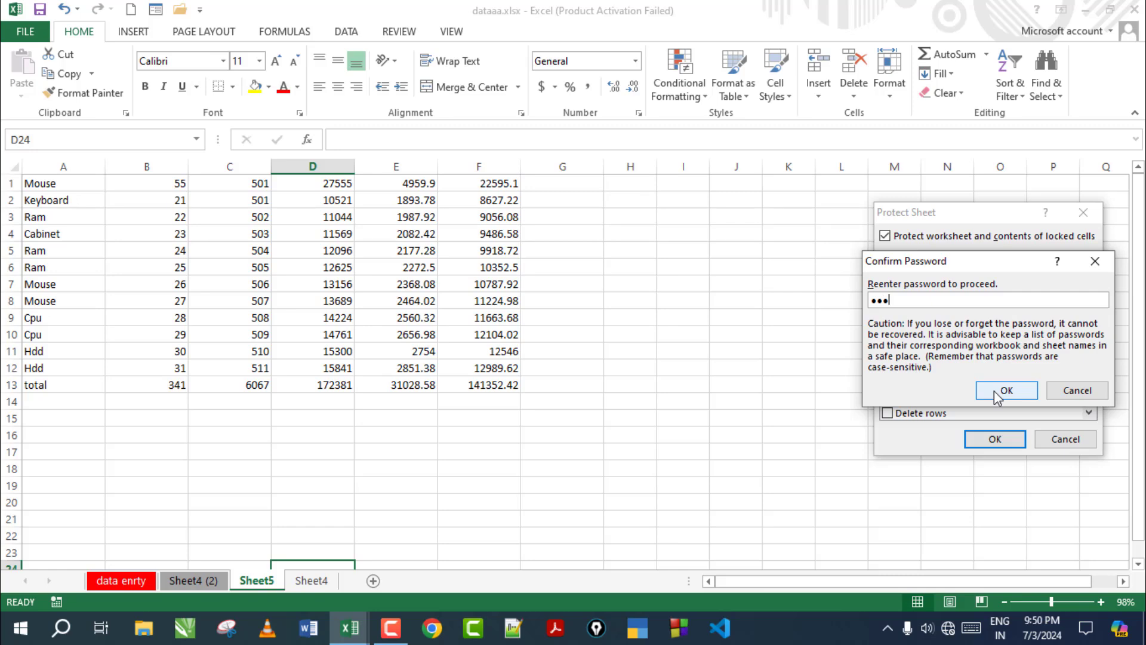
{"action": "left_click", "coordinate": [995, 396]}
Verify three cell edits, including G6, are blocked, then start Unprotect Sheet
{"action": "left_click", "coordinate": [732, 330]}
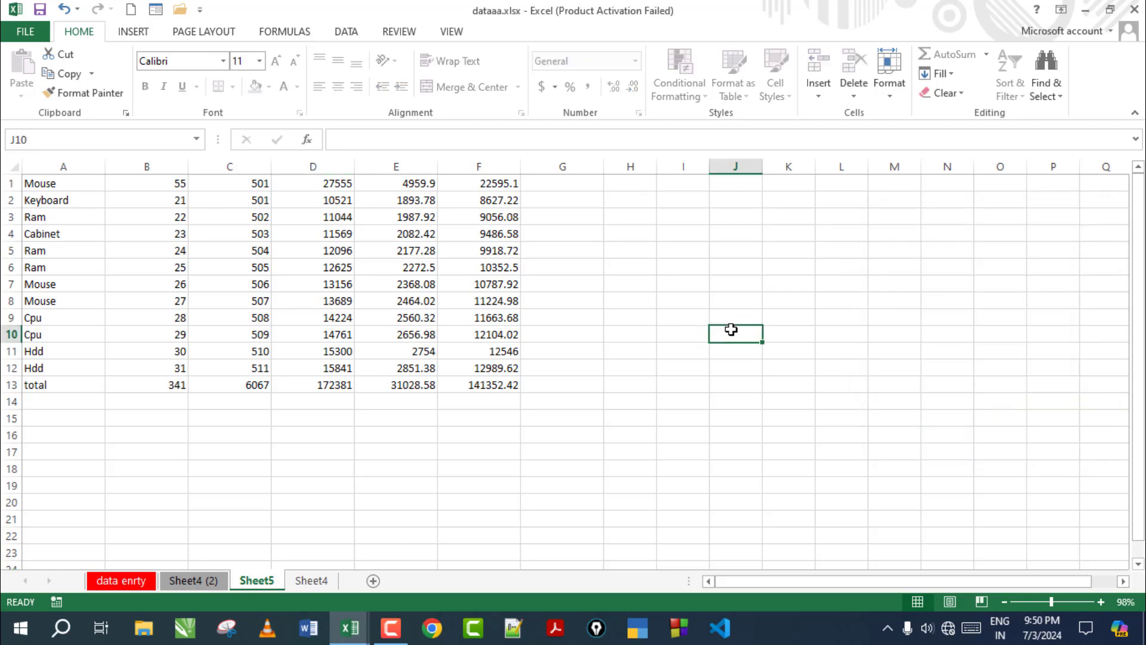
{"action": "double_click", "coordinate": [732, 330]}
{"action": "left_click", "coordinate": [576, 361]}
{"action": "double_click", "coordinate": [699, 283]}
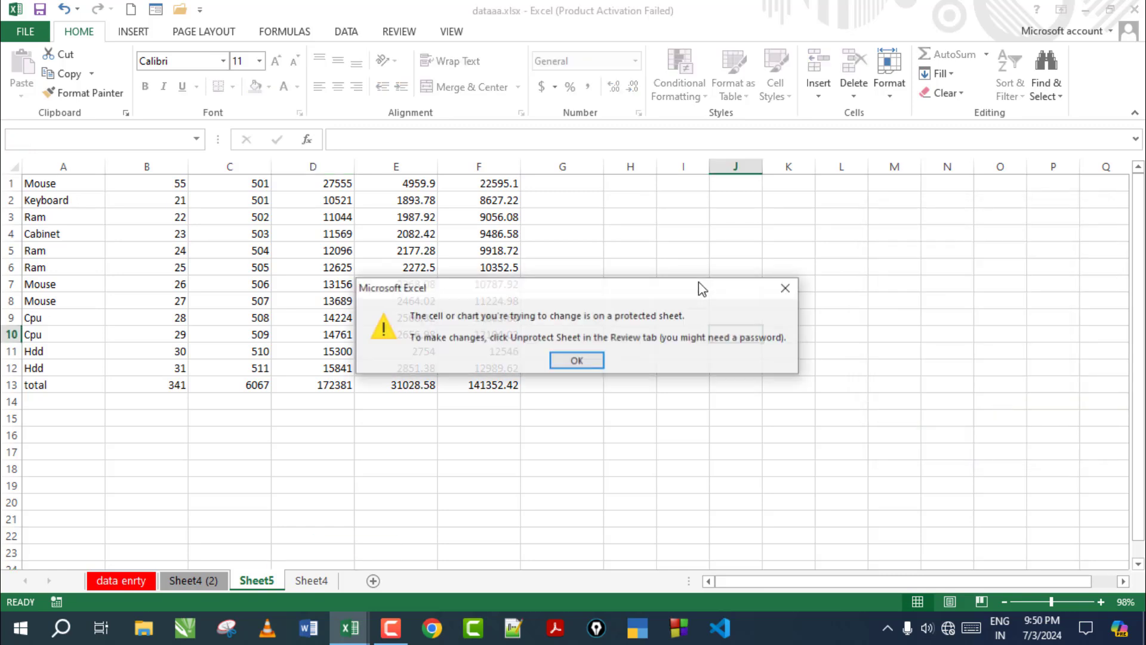
{"action": "left_click", "coordinate": [577, 361]}
{"action": "double_click", "coordinate": [540, 270]}
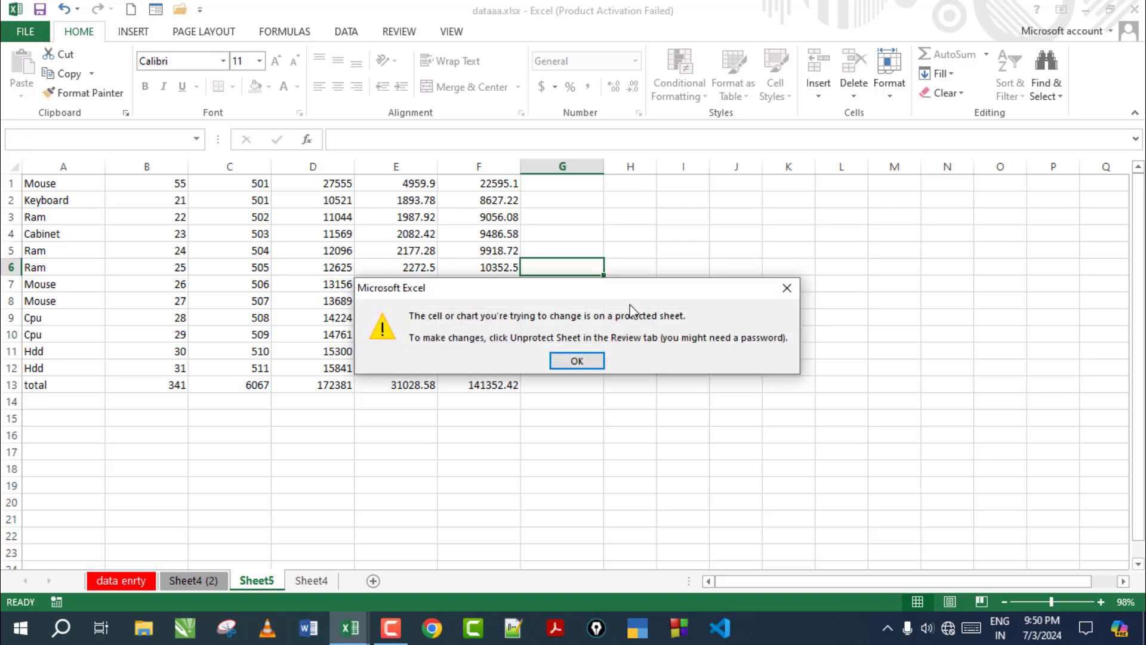
{"action": "left_click", "coordinate": [576, 360]}
{"action": "left_click", "coordinate": [887, 87]}
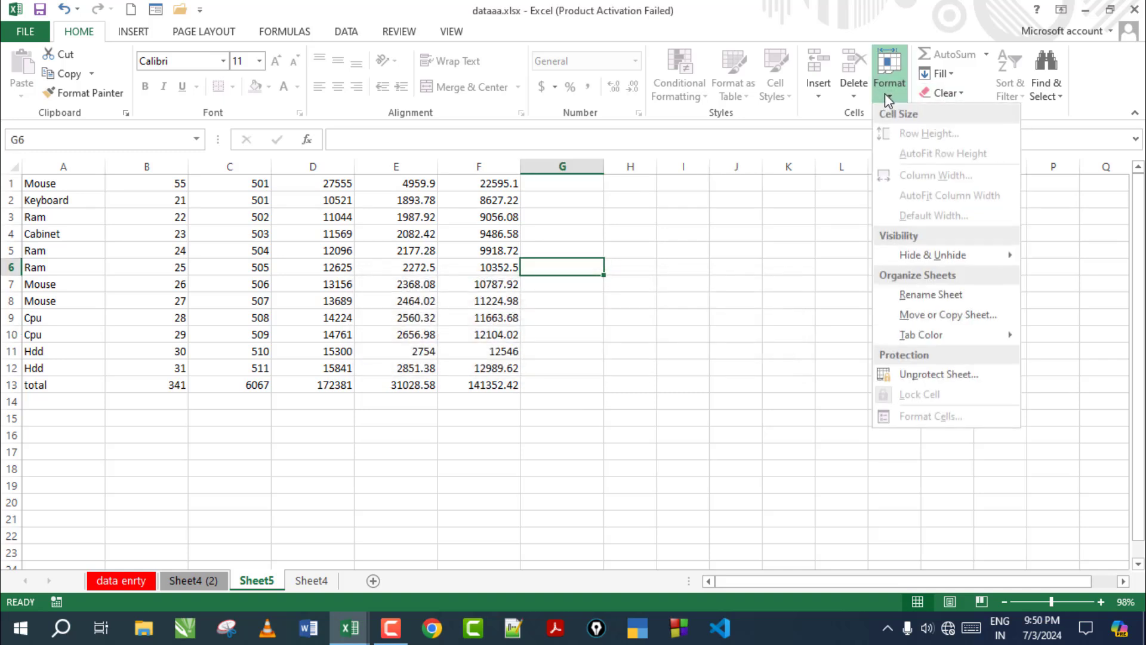
{"action": "left_click", "coordinate": [942, 375]}
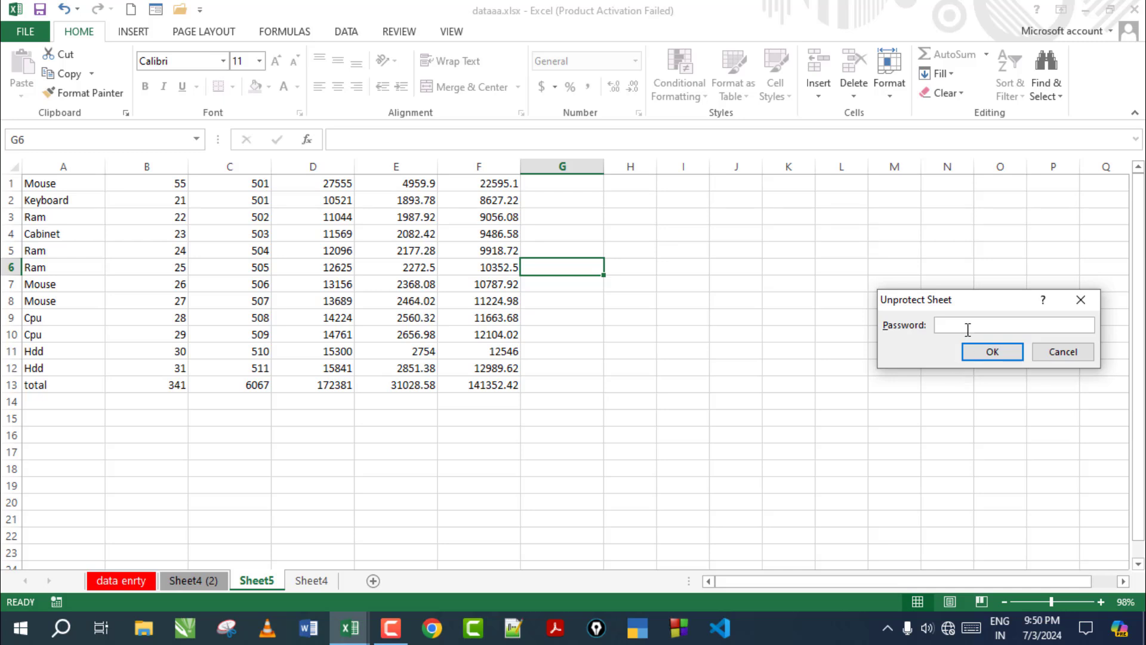
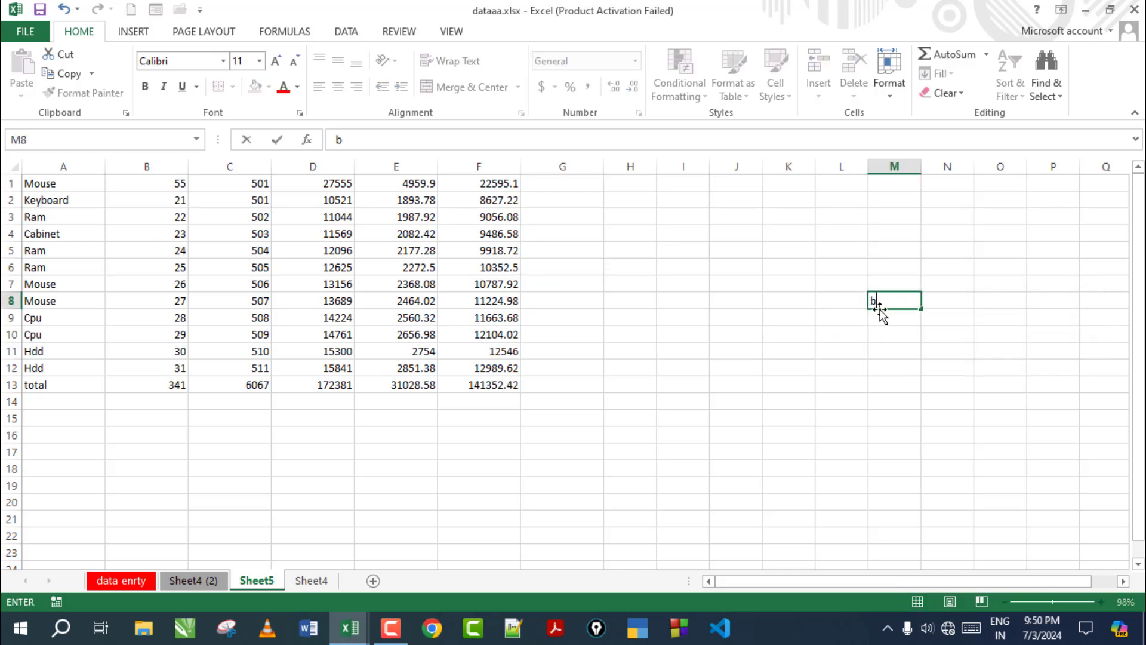
Delete the stray text from M8, then select I1:I5 on the data enrty sheet
{"action": "type", "text": "vb"}
{"action": "left_click_drag", "start_coordinate": [901, 300], "coordinate": [856, 301]}
{"action": "key", "text": "BackSpace"}
{"action": "left_click", "coordinate": [789, 352]}
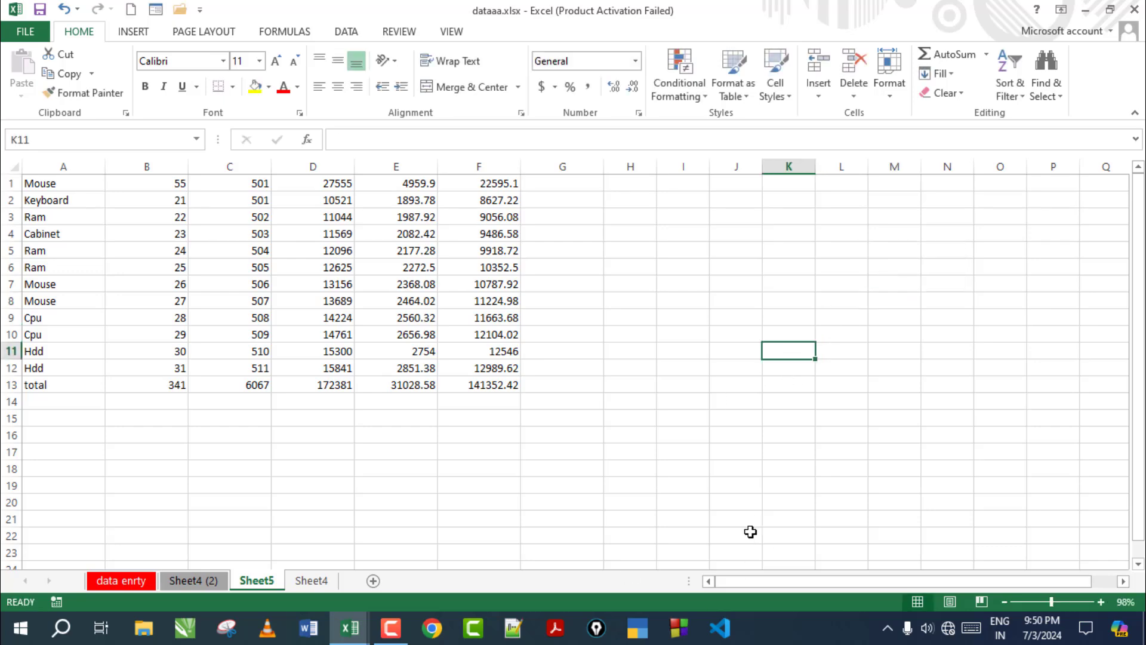
{"action": "key", "text": "ctrl+Page_Up"}
{"action": "key", "text": "ctrl+Page_Up"}
{"action": "left_click_drag", "start_coordinate": [727, 189], "coordinate": [713, 276]}
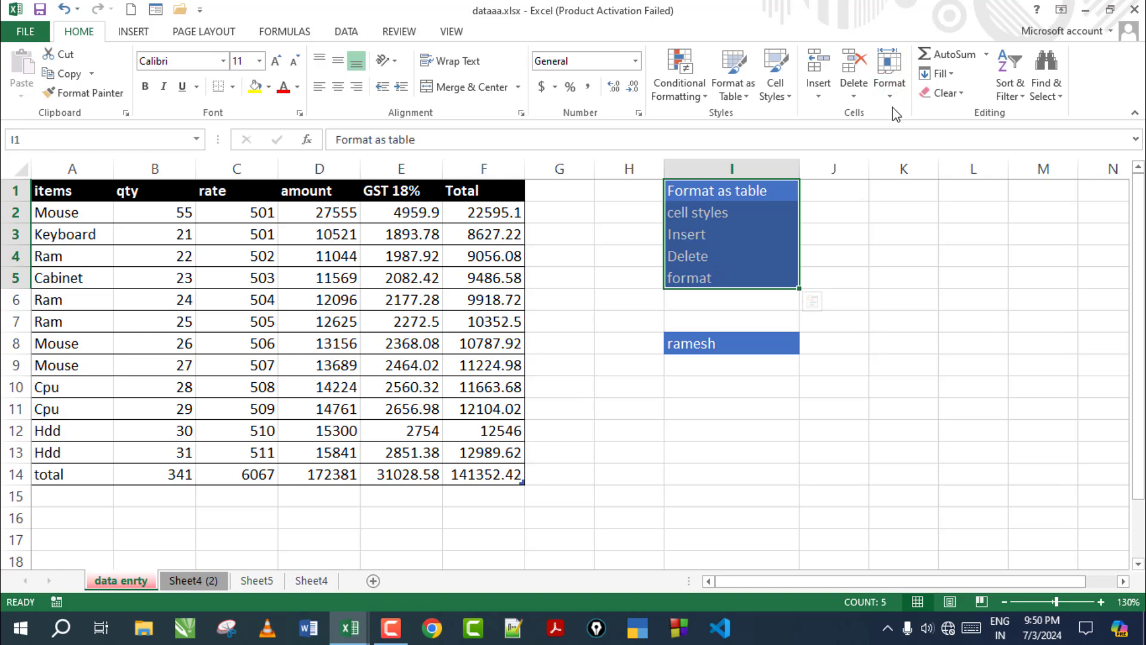
Open Format Cells and look through the Alignment, Font, Border, Fill and Protection tabs
{"action": "left_click", "coordinate": [890, 86]}
{"action": "left_click", "coordinate": [941, 420]}
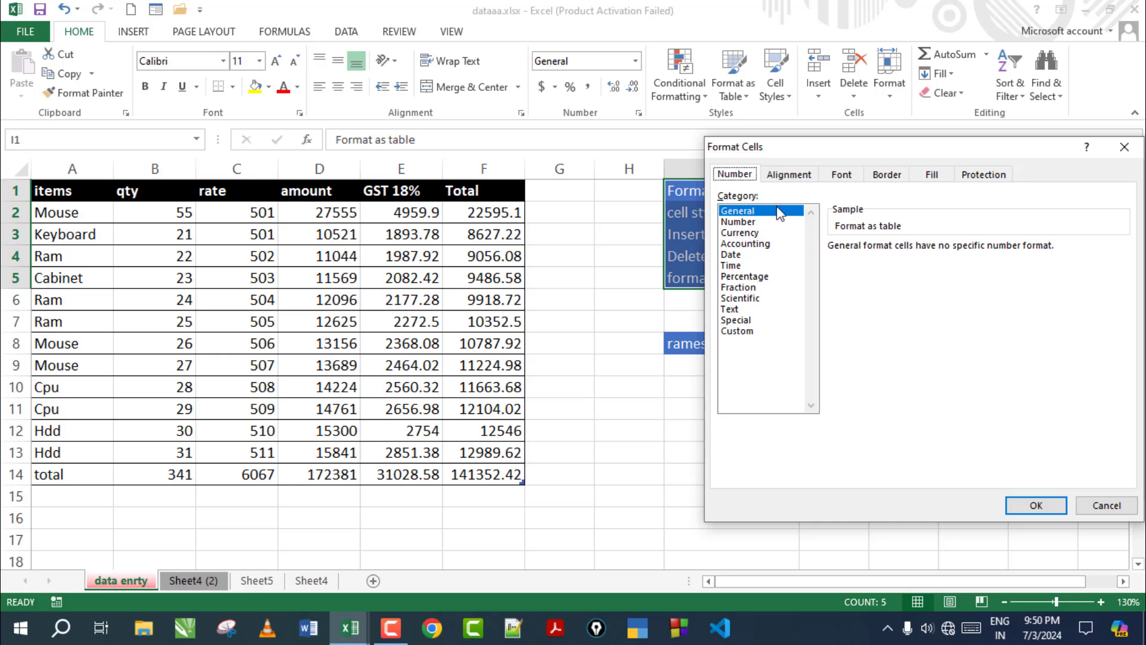
{"action": "left_click", "coordinate": [789, 174]}
{"action": "left_click", "coordinate": [841, 174]}
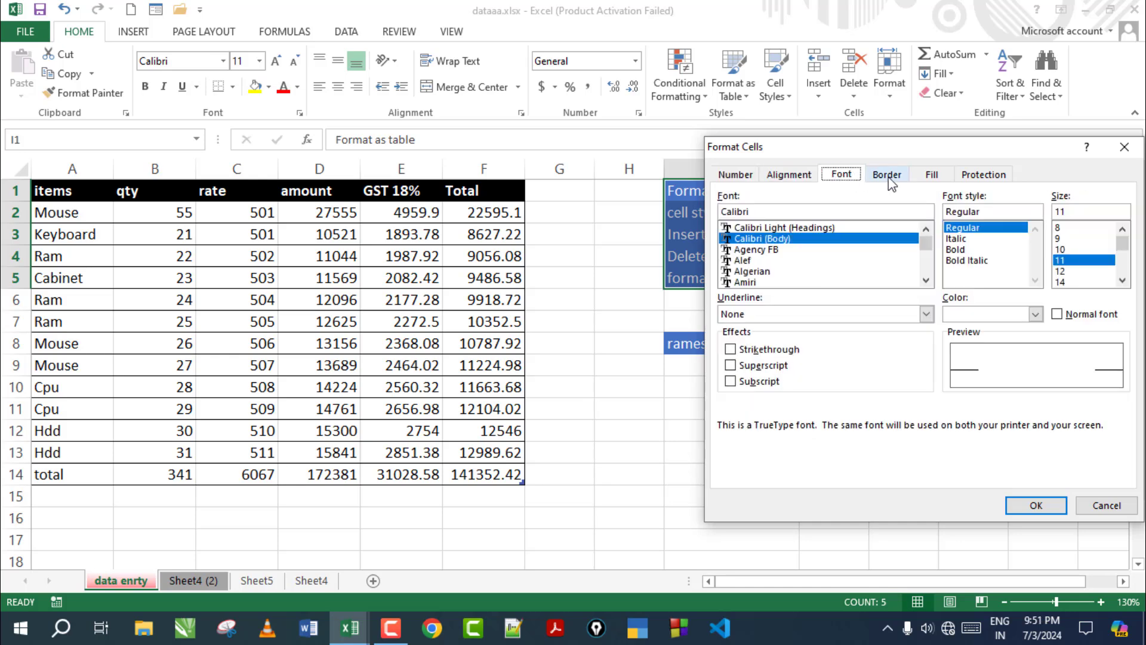
{"action": "left_click", "coordinate": [888, 175]}
{"action": "left_click", "coordinate": [931, 175]}
{"action": "left_click", "coordinate": [983, 175]}
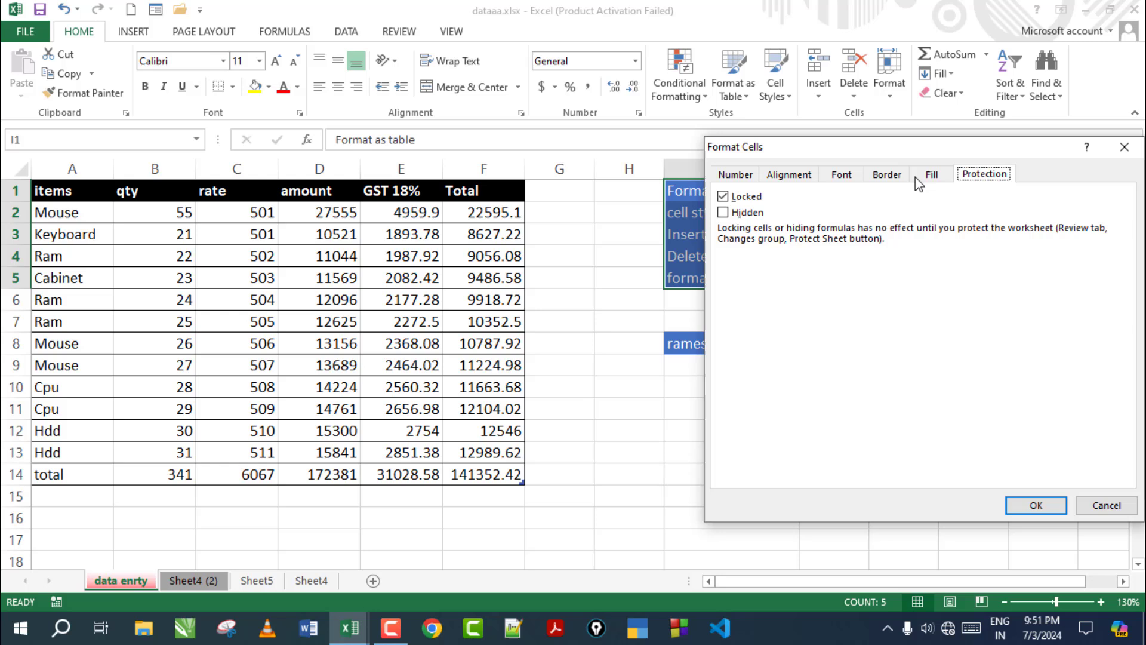
{"action": "left_click", "coordinate": [734, 175]}
Apply the Fraction number format to cells I1:I5
{"action": "left_click", "coordinate": [738, 221]}
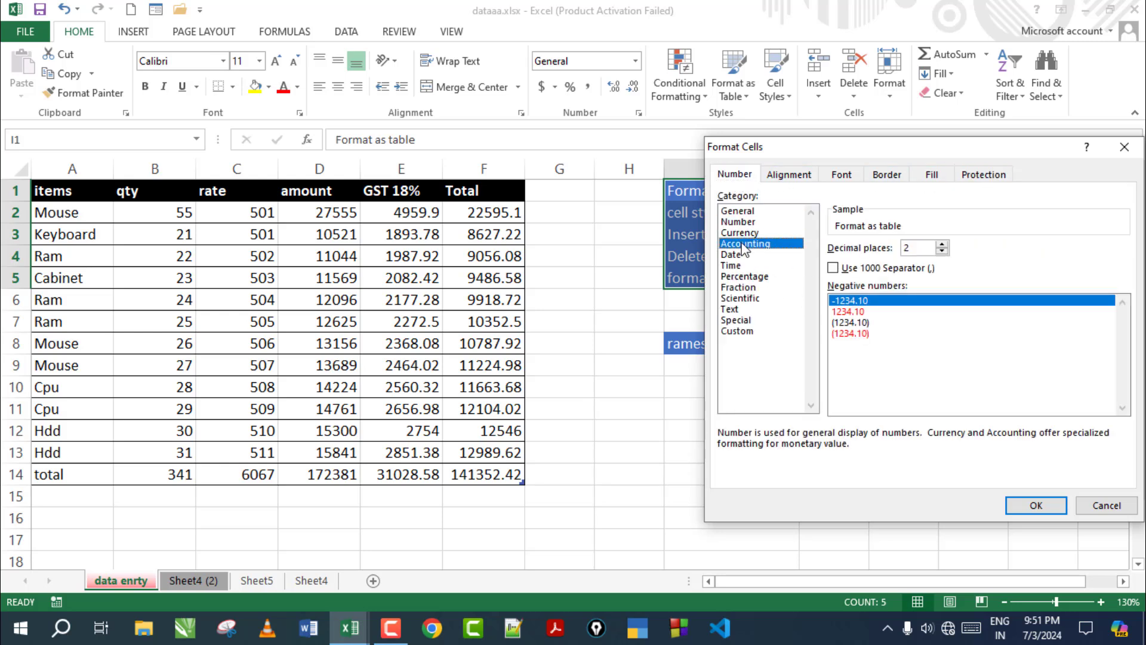
{"action": "left_click", "coordinate": [738, 287]}
{"action": "left_click", "coordinate": [738, 330]}
{"action": "left_click", "coordinate": [1036, 505]}
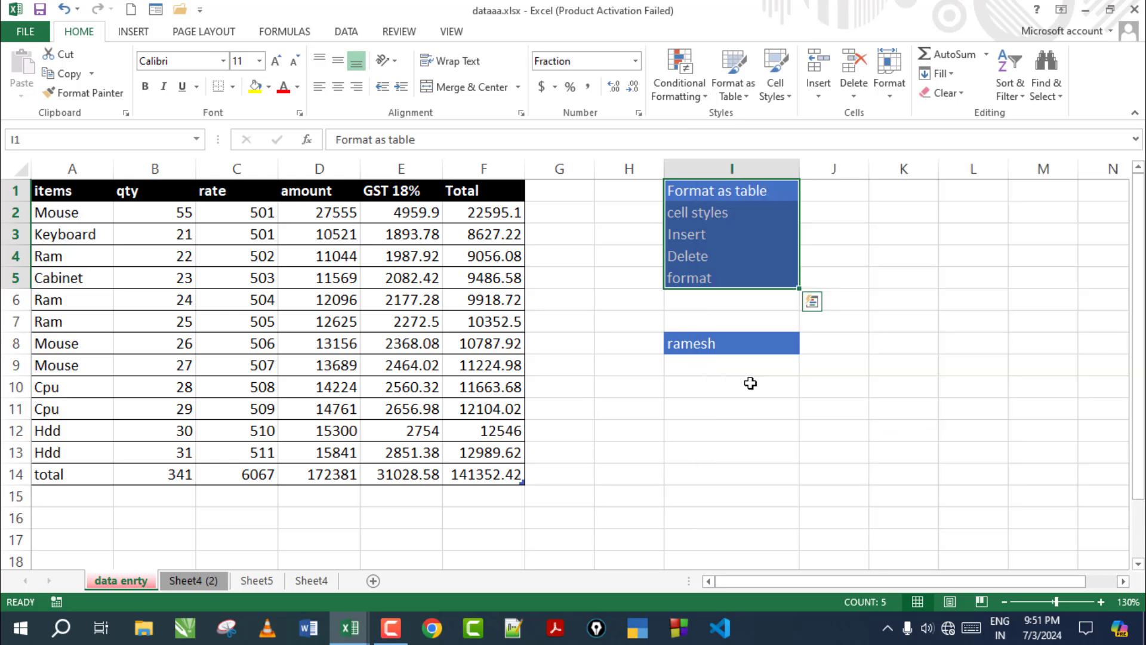